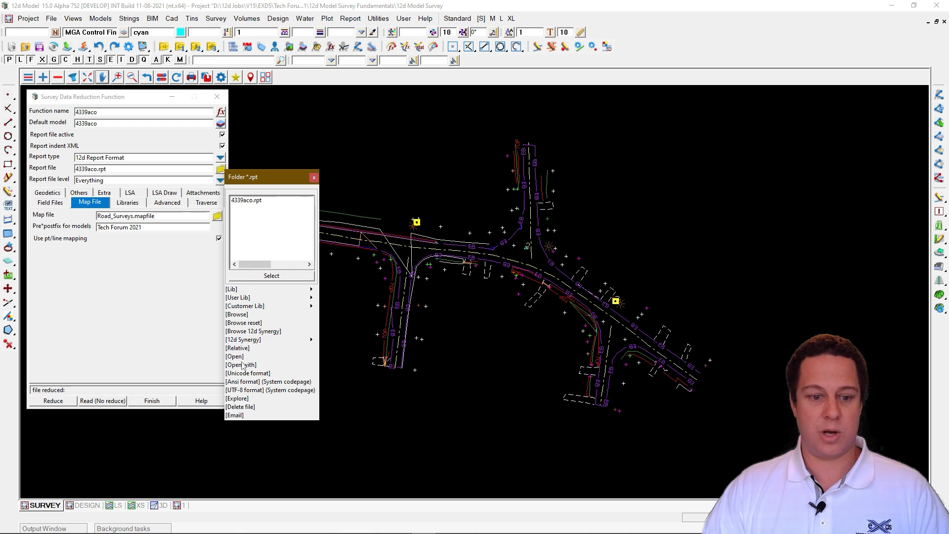
Open the report file 4339aco.rpt in Notepad and examine the station 1 setup and its backsight comparison to point 3.
{"action": "left_click", "coordinate": [242, 365]}
{"action": "left_click", "coordinate": [472, 168]}
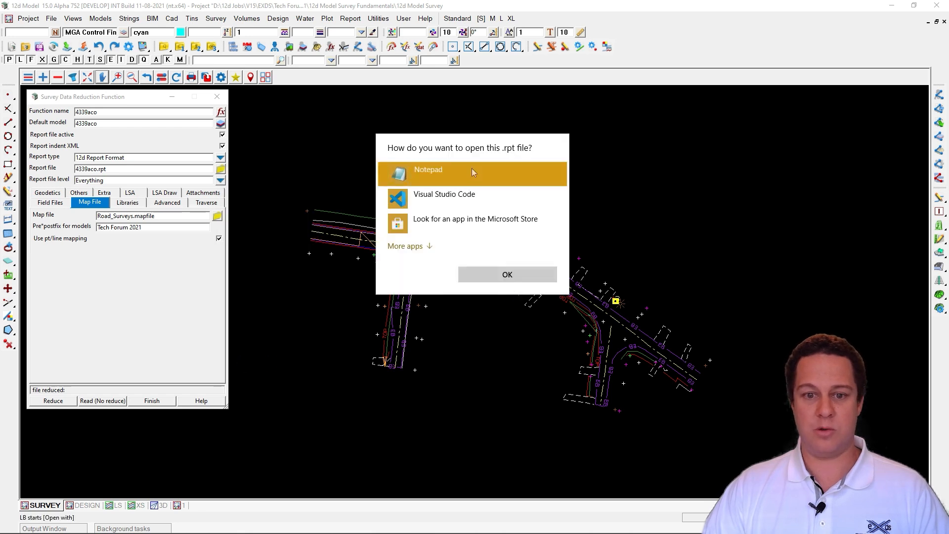
{"action": "double_click", "coordinate": [471, 168]}
{"action": "scroll", "coordinate": [567, 198], "scroll_direction": "down", "scroll_amount": 3}
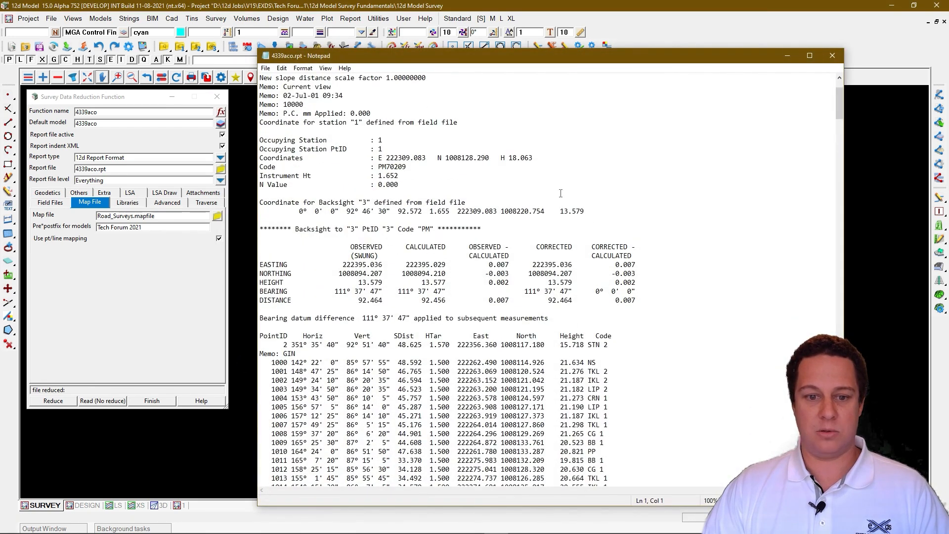
{"action": "left_click_drag", "start_coordinate": [454, 185], "coordinate": [261, 131]}
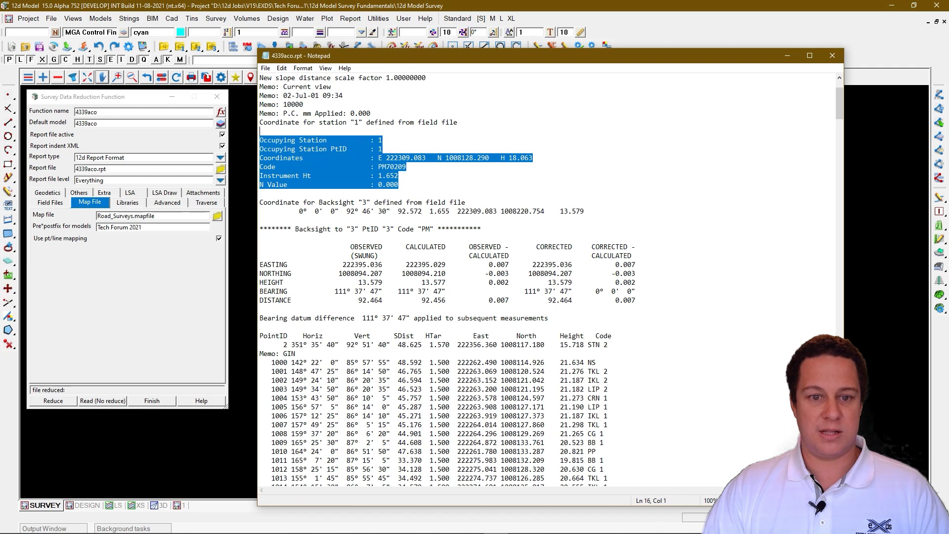
{"action": "left_click_drag", "start_coordinate": [682, 302], "coordinate": [266, 223]}
{"action": "scroll", "coordinate": [514, 268], "scroll_direction": "down", "scroll_amount": 17}
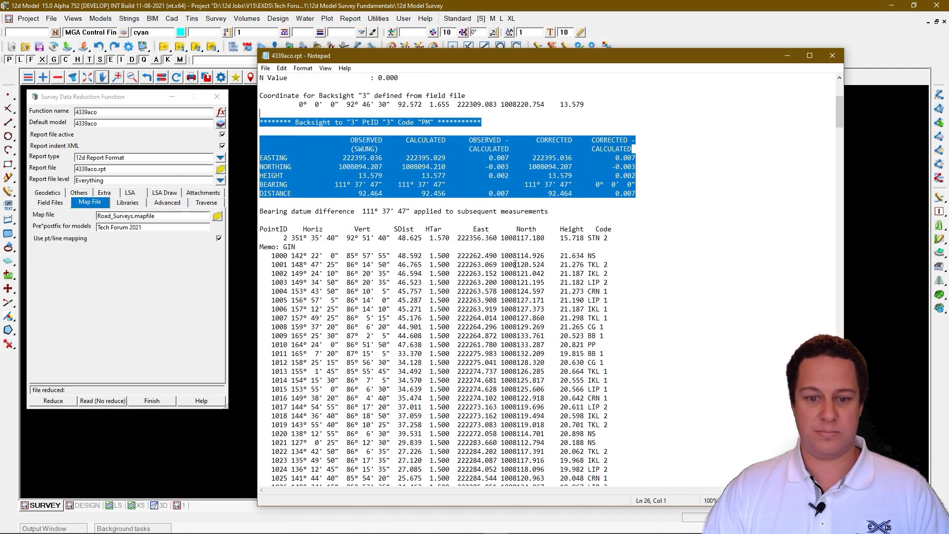
Review the measurements and the station 2 setup with its backsight to point 1, and close the report.
{"action": "scroll", "coordinate": [483, 218], "scroll_direction": "down", "scroll_amount": 20}
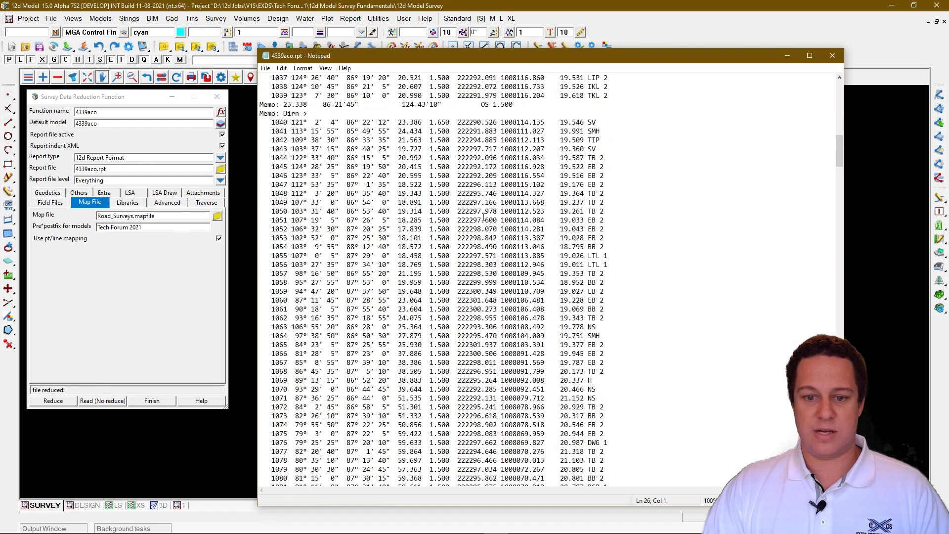
{"action": "scroll", "coordinate": [483, 218], "scroll_direction": "down", "scroll_amount": 20}
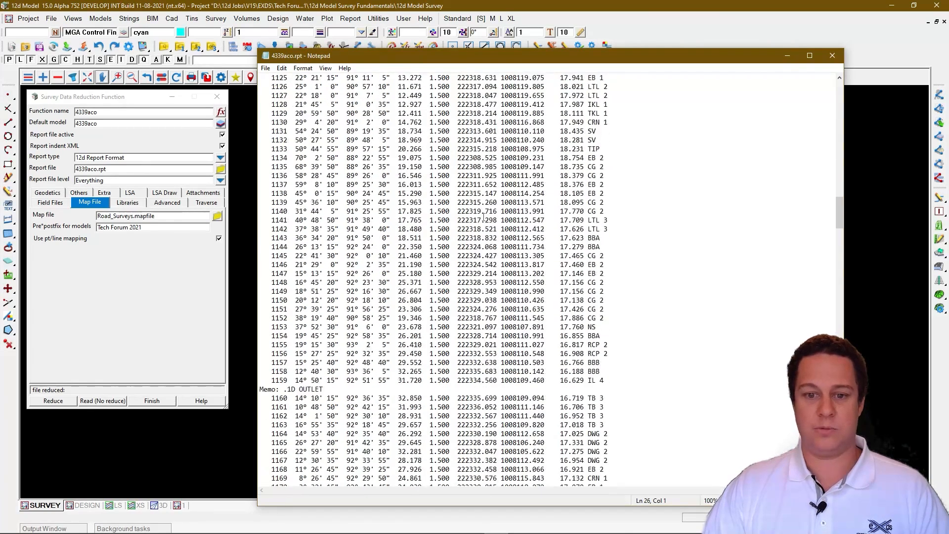
{"action": "left_click_drag", "start_coordinate": [330, 230], "coordinate": [259, 173]}
{"action": "left_click_drag", "start_coordinate": [652, 319], "coordinate": [306, 251]}
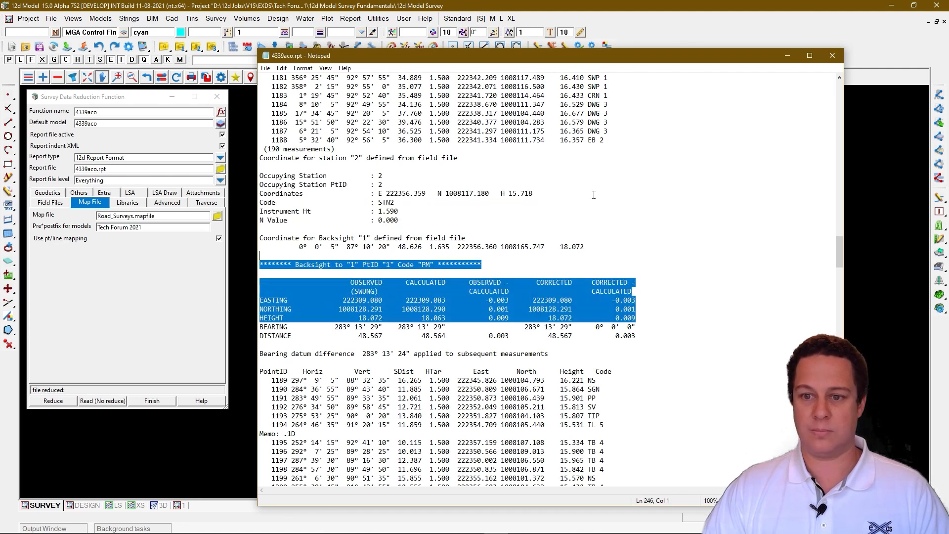
{"action": "scroll", "coordinate": [642, 185], "scroll_direction": "down", "scroll_amount": 14}
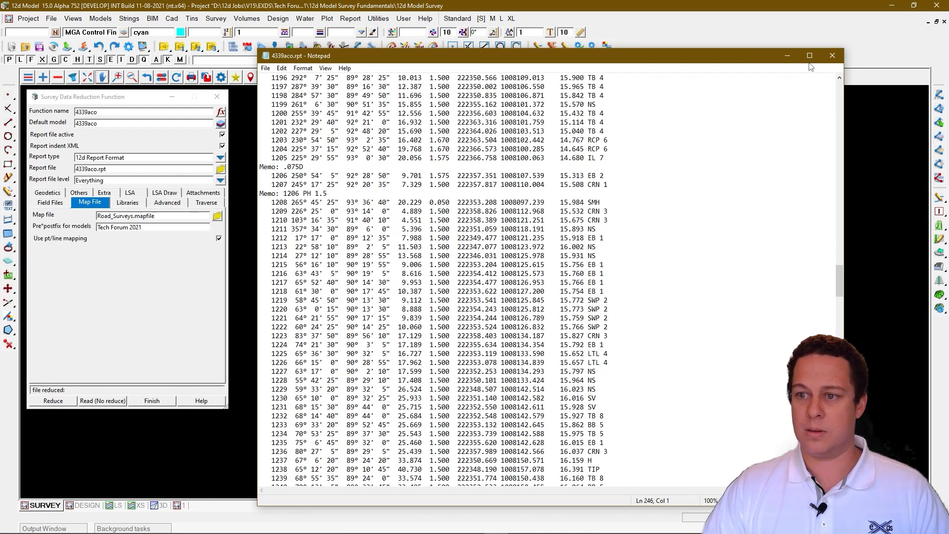
{"action": "left_click", "coordinate": [832, 55]}
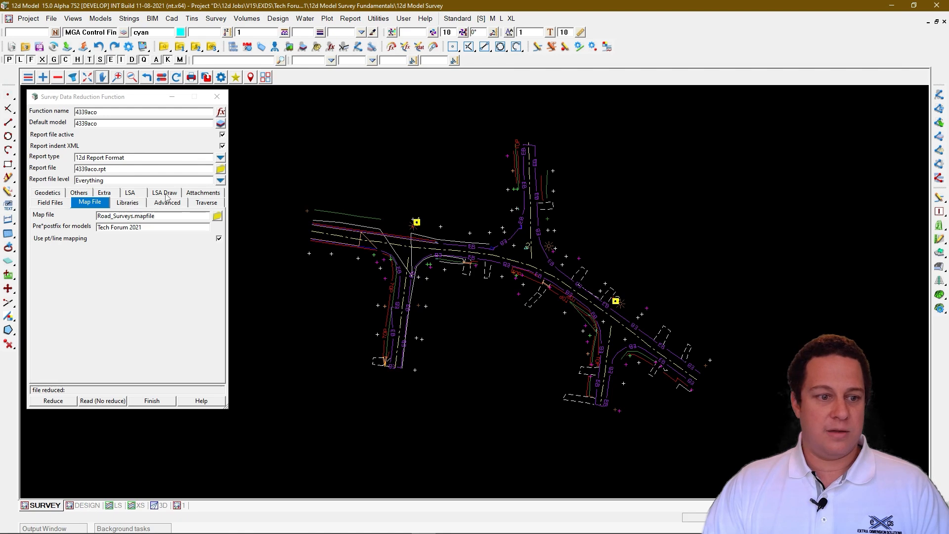
Enable Reprompt all and set the backsight prompt mode to Prompt for the survey data reduction.
{"action": "left_click", "coordinate": [84, 193]}
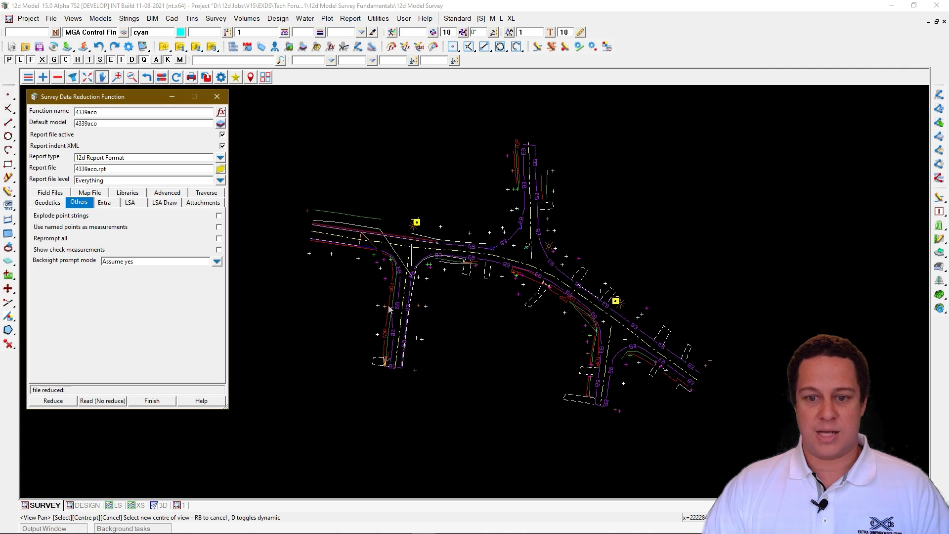
{"action": "left_click", "coordinate": [219, 239]}
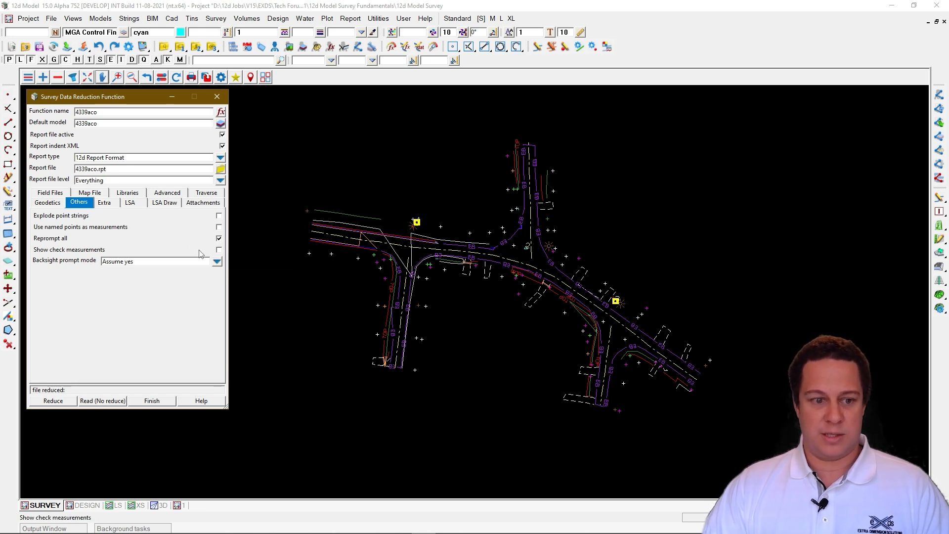
{"action": "left_click", "coordinate": [171, 262]}
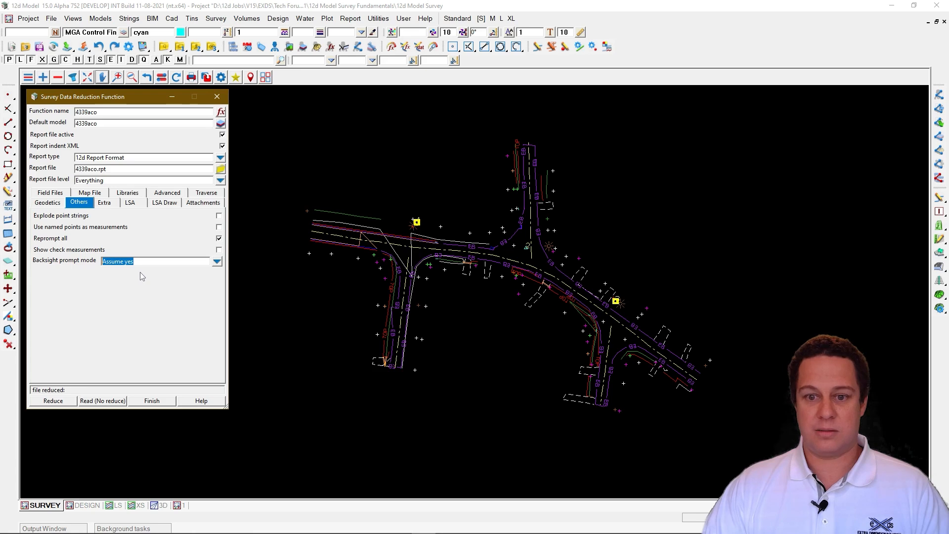
{"action": "key", "text": "ctrl"}
{"action": "left_click", "coordinate": [217, 262]}
{"action": "left_click", "coordinate": [230, 290]}
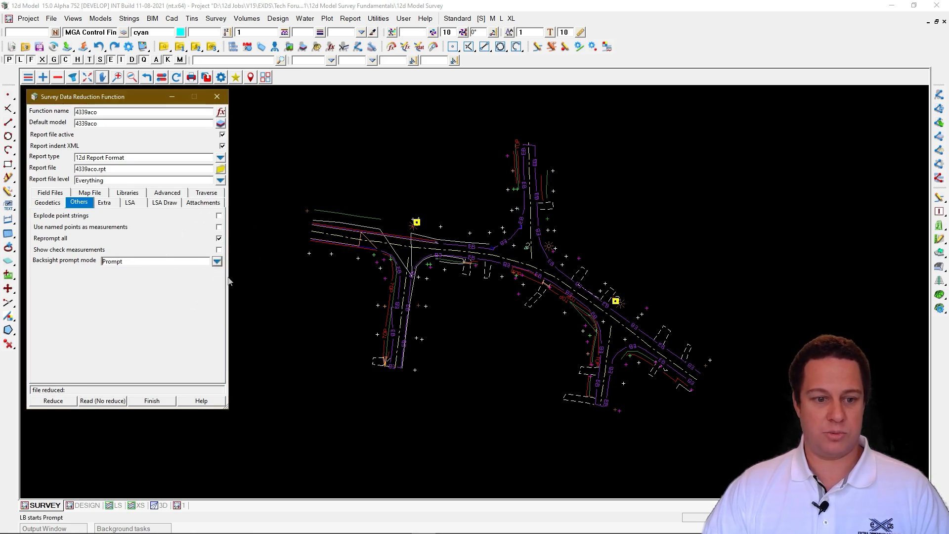
{"action": "key", "text": "ctrl"}
{"action": "key", "text": "ctrl"}
{"action": "key", "text": "ctrl"}
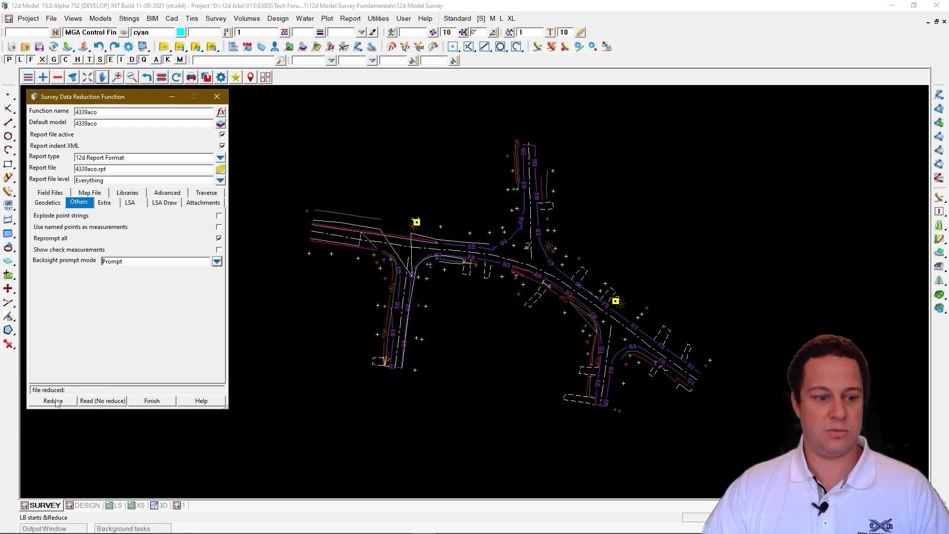
Reduce the survey data, check the station 1 to backsight 3 differences, and apply the swing.
{"action": "left_click", "coordinate": [54, 402]}
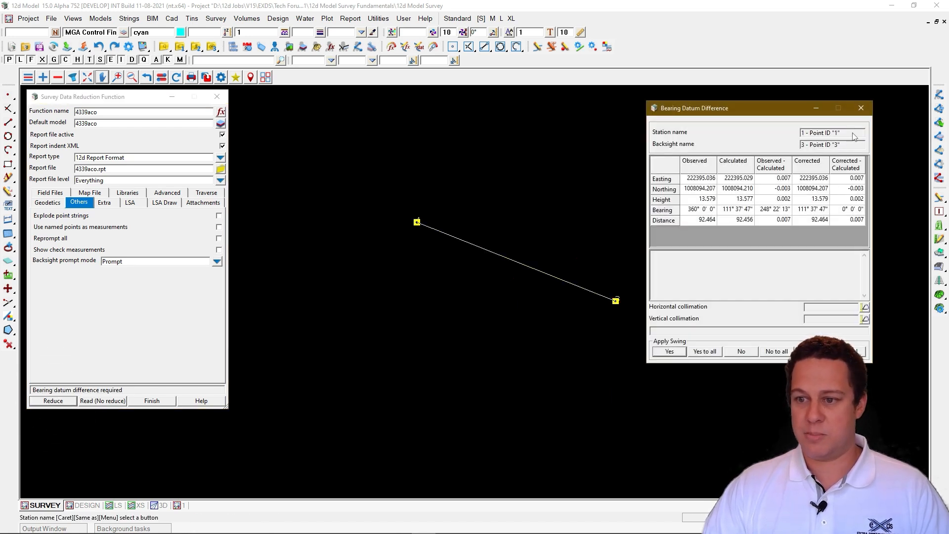
{"action": "left_click_drag", "start_coordinate": [853, 134], "coordinate": [755, 134]}
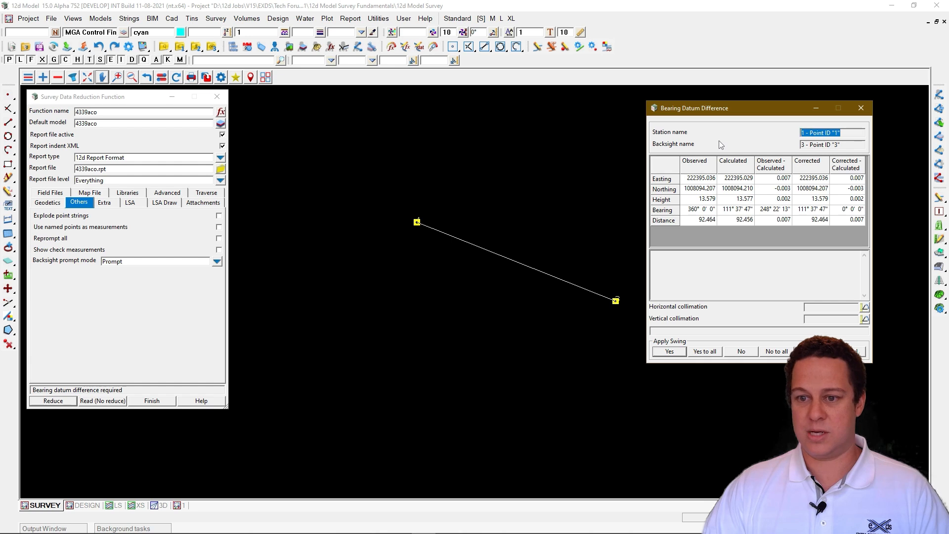
{"action": "left_click_drag", "start_coordinate": [861, 144], "coordinate": [731, 151]}
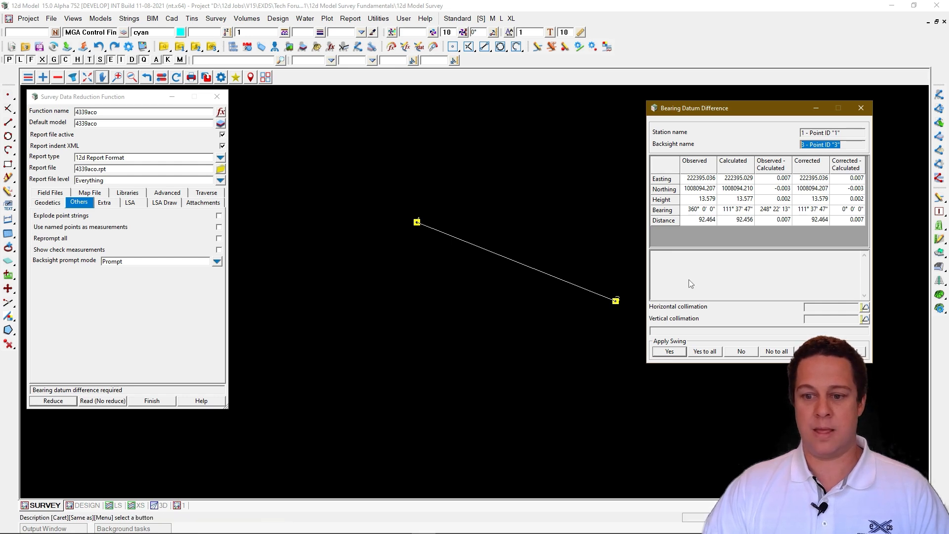
{"action": "left_click", "coordinate": [667, 351]}
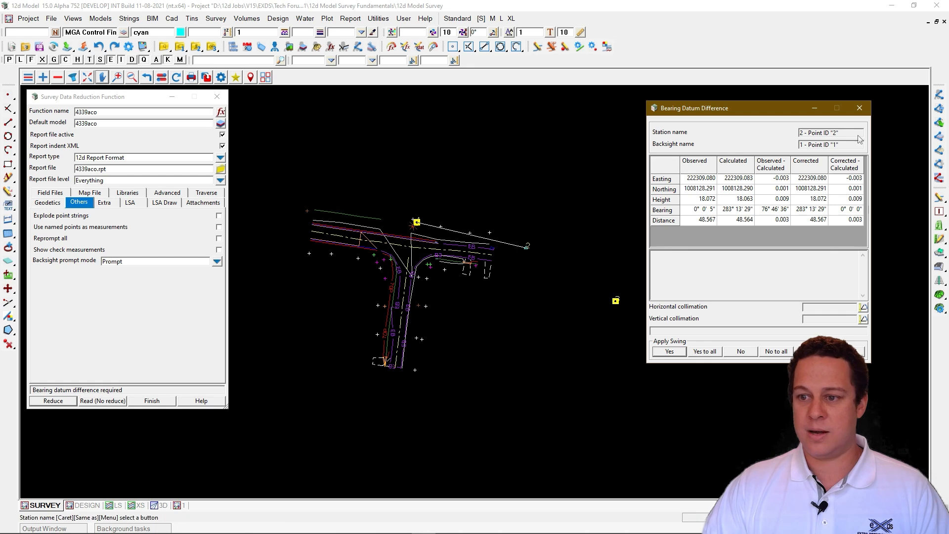
Check the bearing datum differences of stations 2 and 3 to backsight 1 and apply the swing for each.
{"action": "left_click_drag", "start_coordinate": [853, 133], "coordinate": [706, 150]}
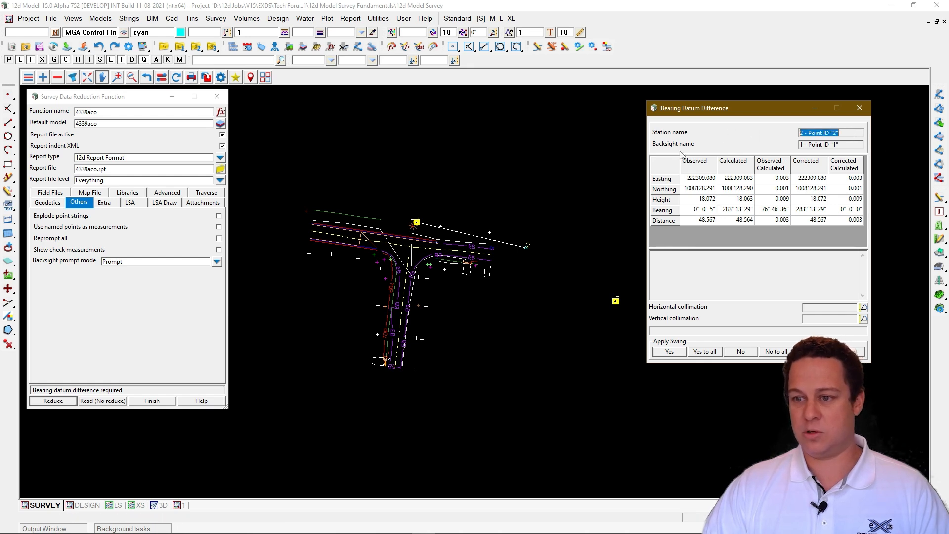
{"action": "key", "text": "Tab"}
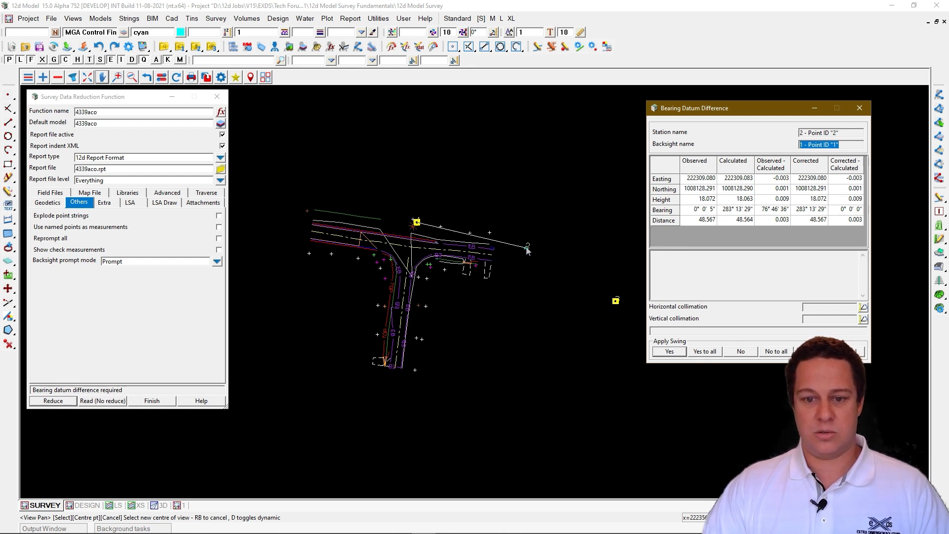
{"action": "left_click", "coordinate": [416, 222]}
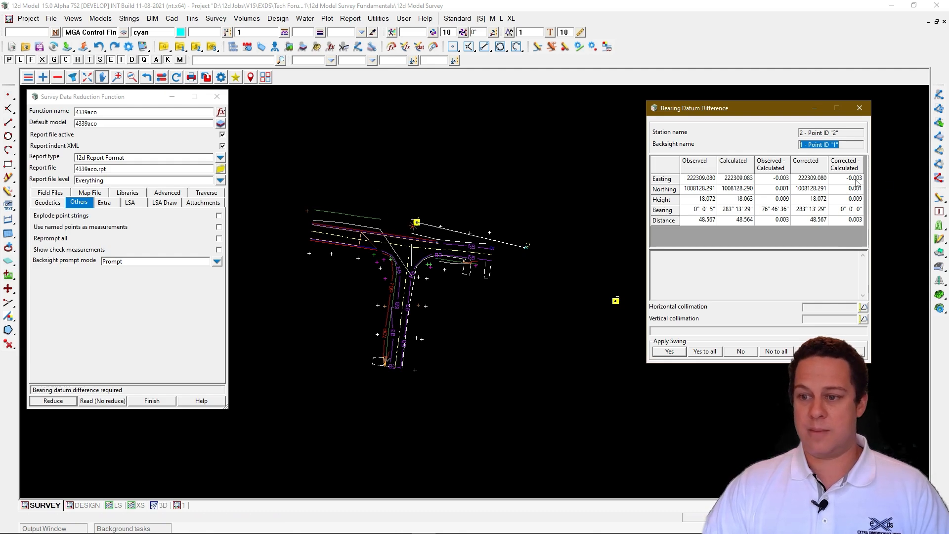
{"action": "left_click", "coordinate": [669, 351]}
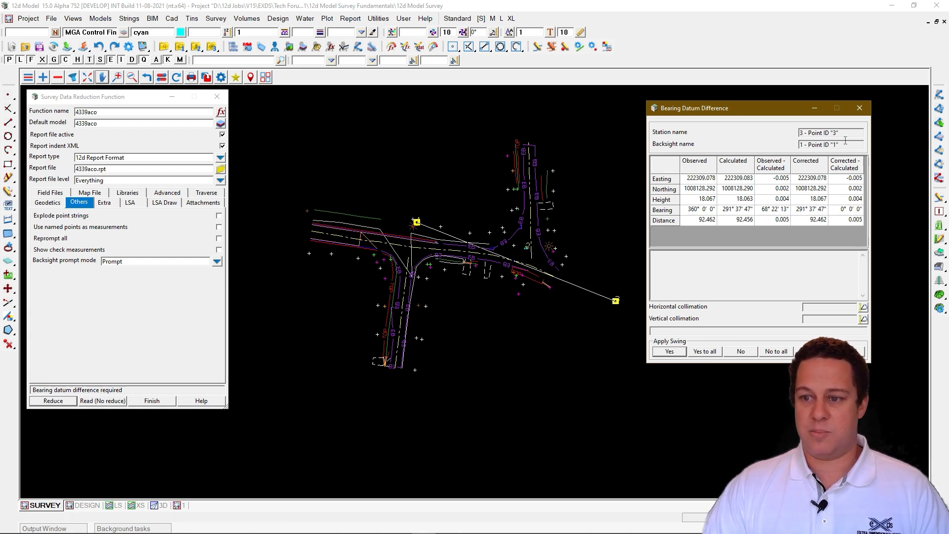
{"action": "left_click_drag", "start_coordinate": [854, 133], "coordinate": [799, 145]}
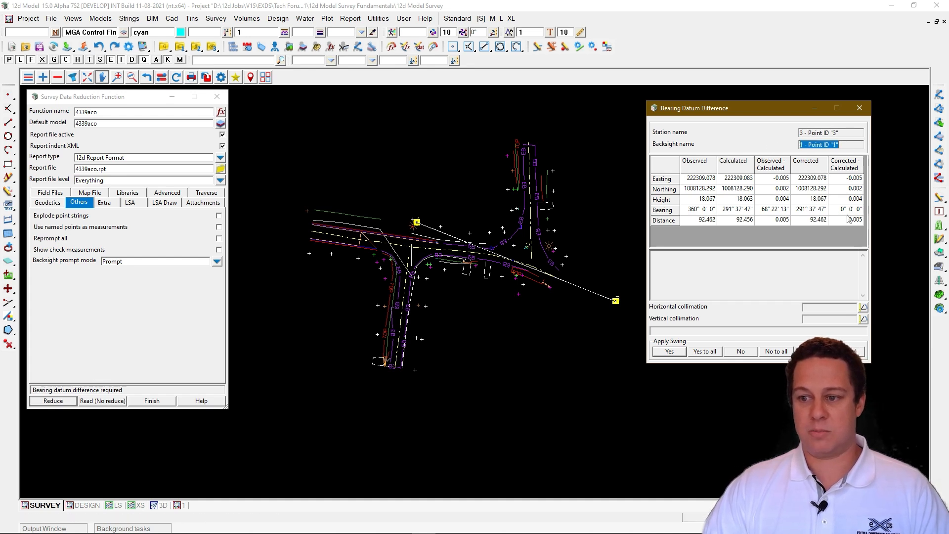
{"action": "left_click", "coordinate": [668, 351]}
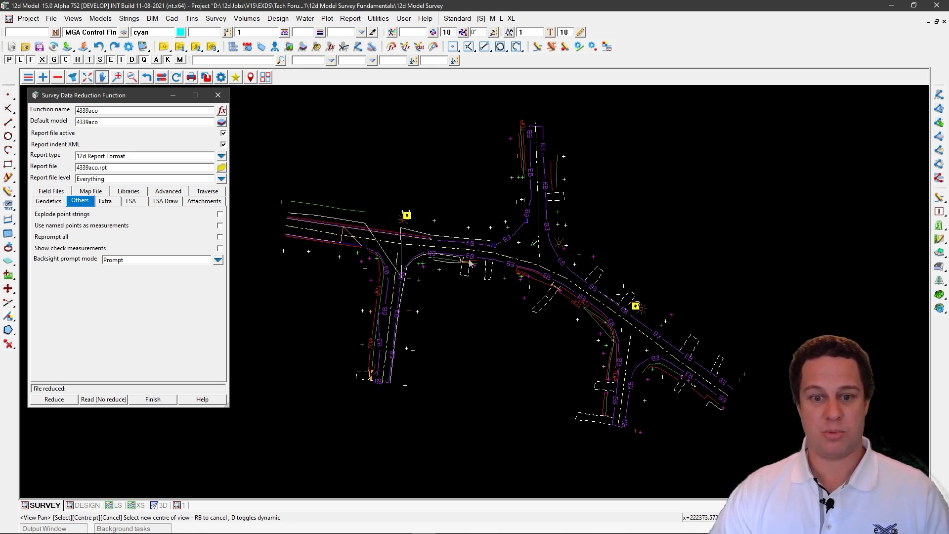
Turn on point IDs in the SURVEY plan view.
{"action": "left_click", "coordinate": [162, 77]}
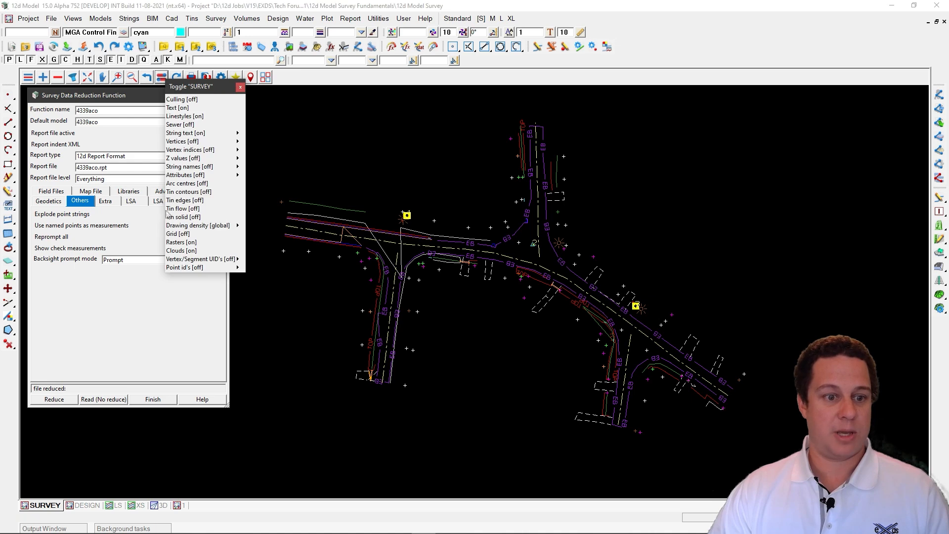
{"action": "left_click", "coordinate": [183, 270]}
{"action": "scroll", "coordinate": [410, 215], "scroll_direction": "up", "scroll_amount": 5}
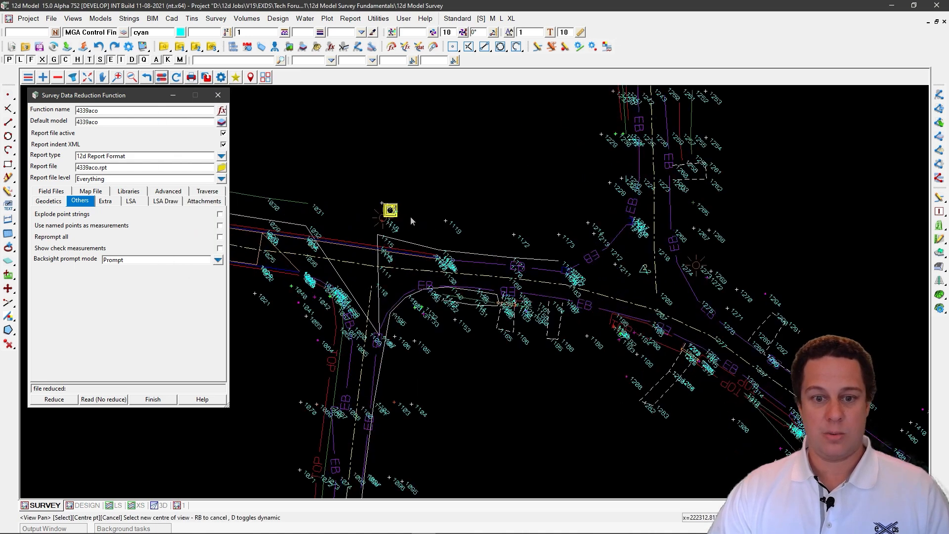
Examine the point IDs at control stations 1, 2 and 3 in the reduced survey.
{"action": "scroll", "coordinate": [382, 208], "scroll_direction": "up", "scroll_amount": 2}
{"action": "scroll", "coordinate": [397, 210], "scroll_direction": "down", "scroll_amount": 1}
{"action": "scroll", "coordinate": [396, 207], "scroll_direction": "down", "scroll_amount": 2}
{"action": "scroll", "coordinate": [395, 207], "scroll_direction": "down", "scroll_amount": 3}
{"action": "scroll", "coordinate": [740, 350], "scroll_direction": "up", "scroll_amount": 6}
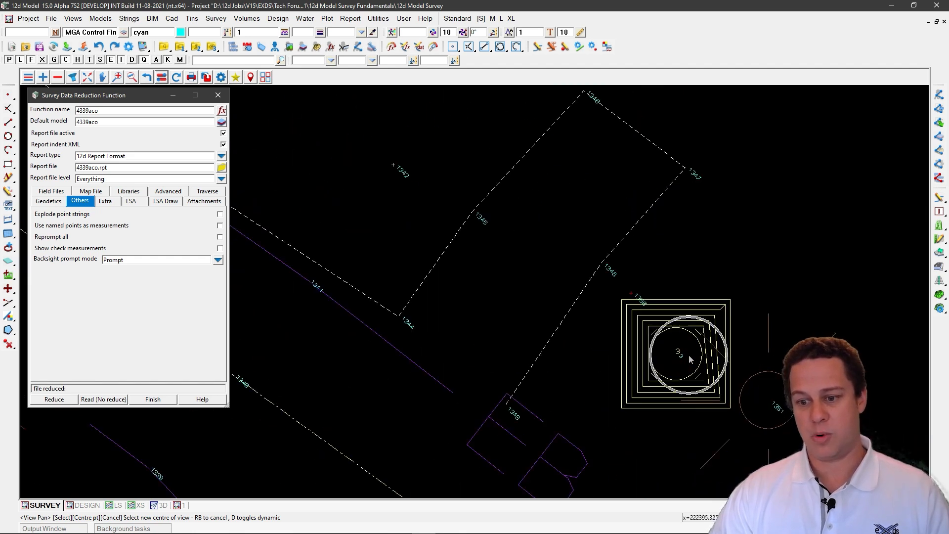
{"action": "scroll", "coordinate": [689, 355], "scroll_direction": "down", "scroll_amount": 6}
{"action": "scroll", "coordinate": [445, 239], "scroll_direction": "up", "scroll_amount": 5}
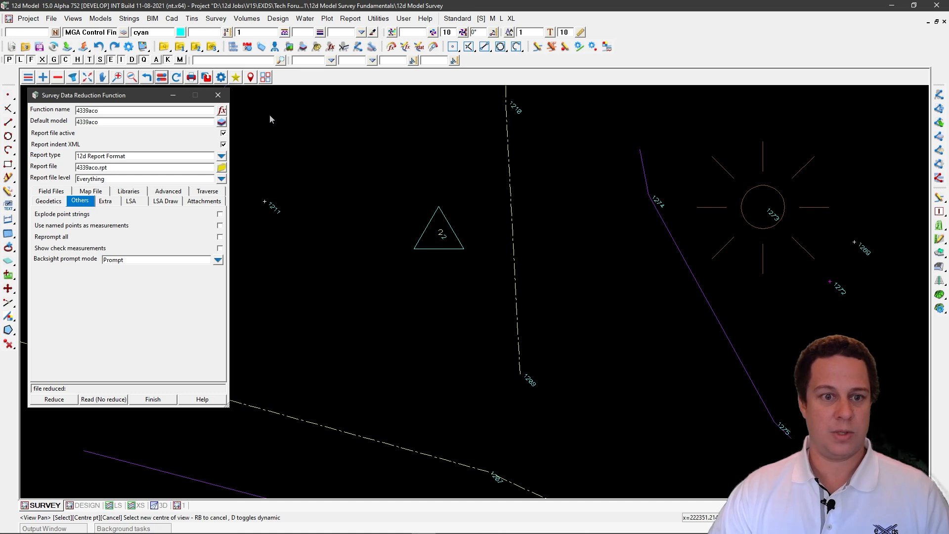
Arrange the SURVEY and DESIGN plan views side by side and bring the DESIGN view's control points into sight.
{"action": "left_click", "coordinate": [265, 78]}
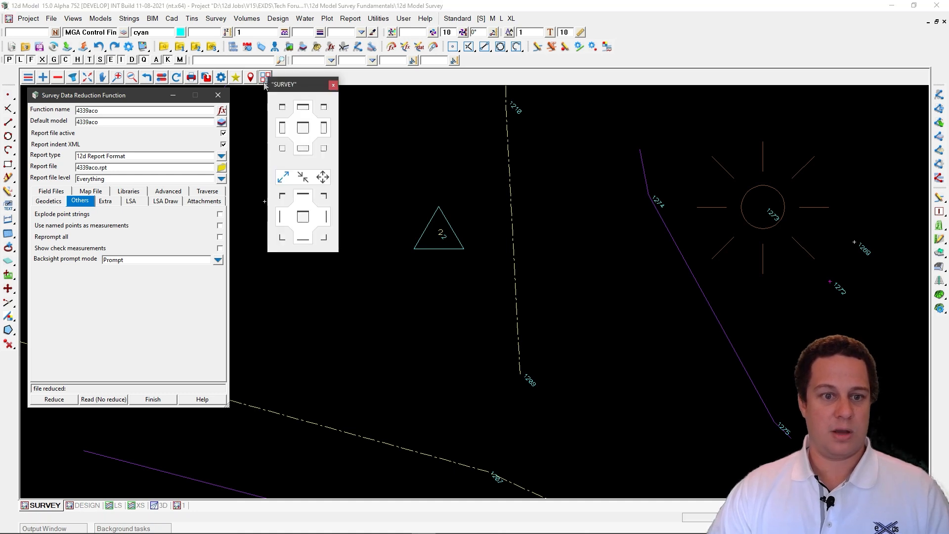
{"action": "left_click", "coordinate": [282, 128]}
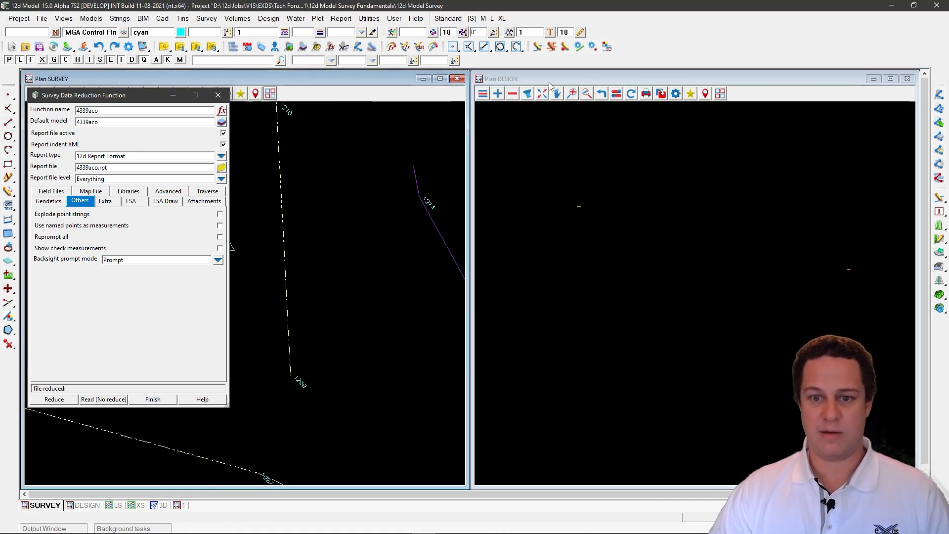
{"action": "scroll", "coordinate": [598, 206], "scroll_direction": "down", "scroll_amount": 9}
{"action": "scroll", "coordinate": [846, 300], "scroll_direction": "down", "scroll_amount": 4}
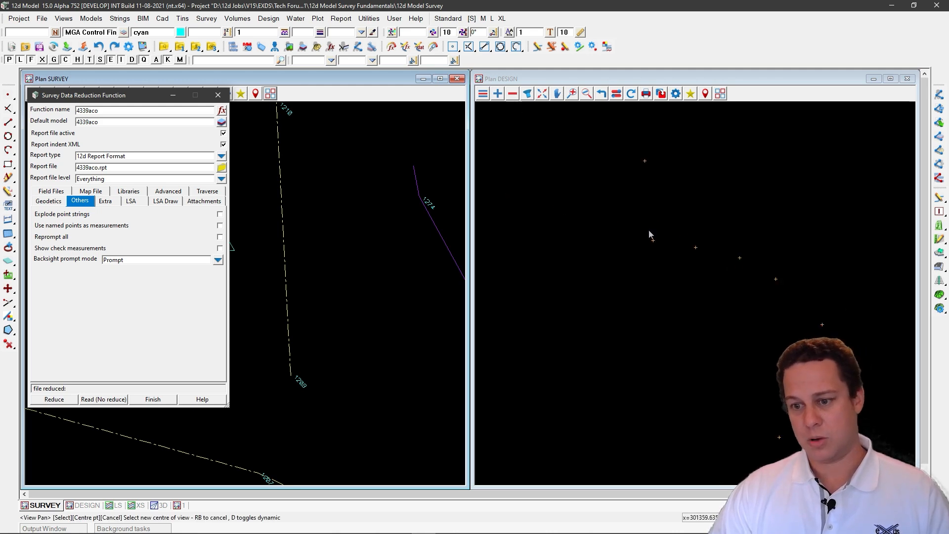
Turn on text in the DESIGN plan view and inspect the names of the control points.
{"action": "left_click", "coordinate": [615, 93]}
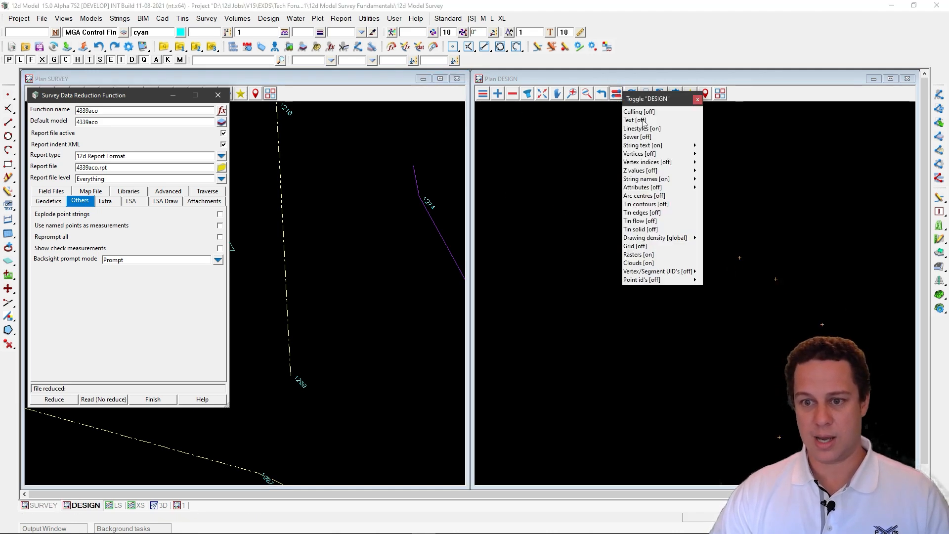
{"action": "left_click", "coordinate": [642, 122]}
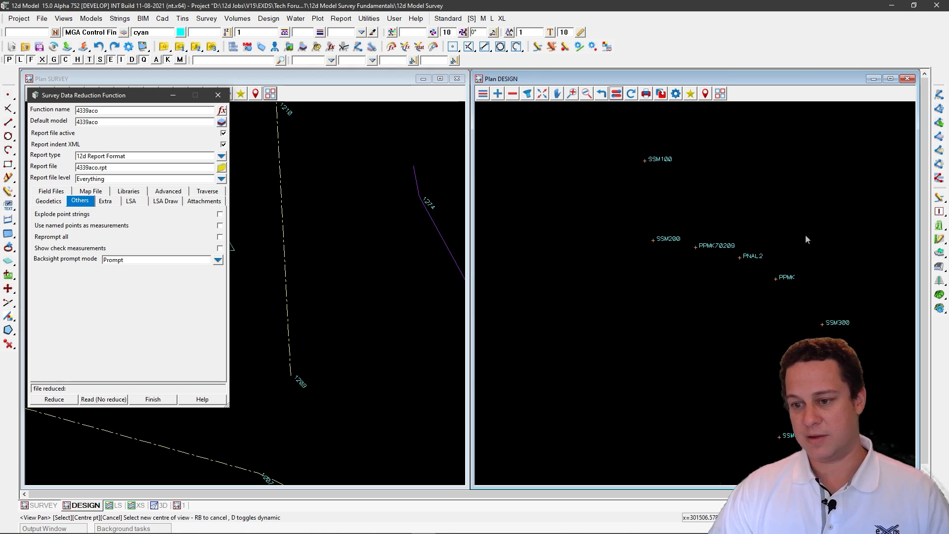
{"action": "scroll", "coordinate": [838, 321], "scroll_direction": "up", "scroll_amount": 2}
{"action": "scroll", "coordinate": [839, 321], "scroll_direction": "up", "scroll_amount": 7}
{"action": "scroll", "coordinate": [755, 343], "scroll_direction": "down", "scroll_amount": 6}
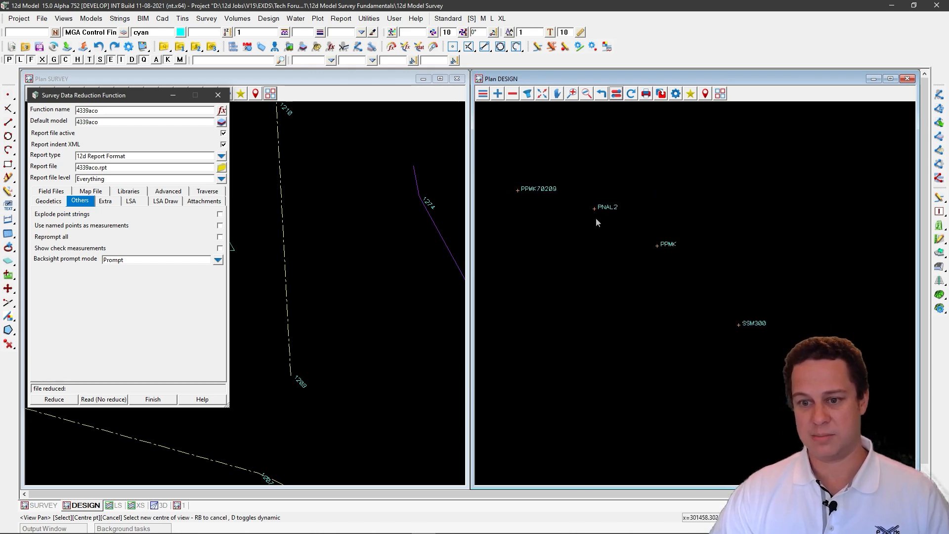
{"action": "scroll", "coordinate": [596, 219], "scroll_direction": "down", "scroll_amount": 3}
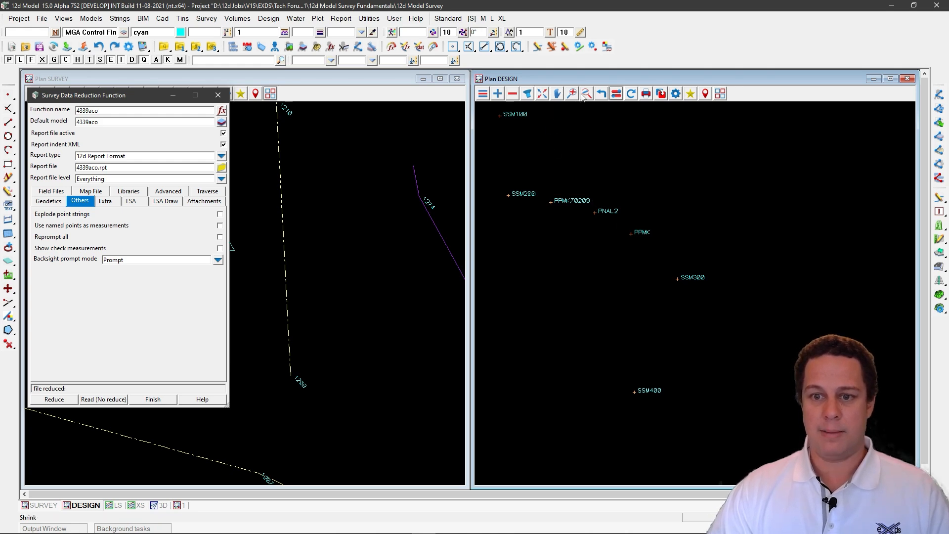
Turn on point IDs in the DESIGN plan view and compare the control points' IDs with the survey stations.
{"action": "left_click", "coordinate": [617, 95]}
{"action": "left_click", "coordinate": [657, 280]}
{"action": "scroll", "coordinate": [865, 337], "scroll_direction": "down", "scroll_amount": 3}
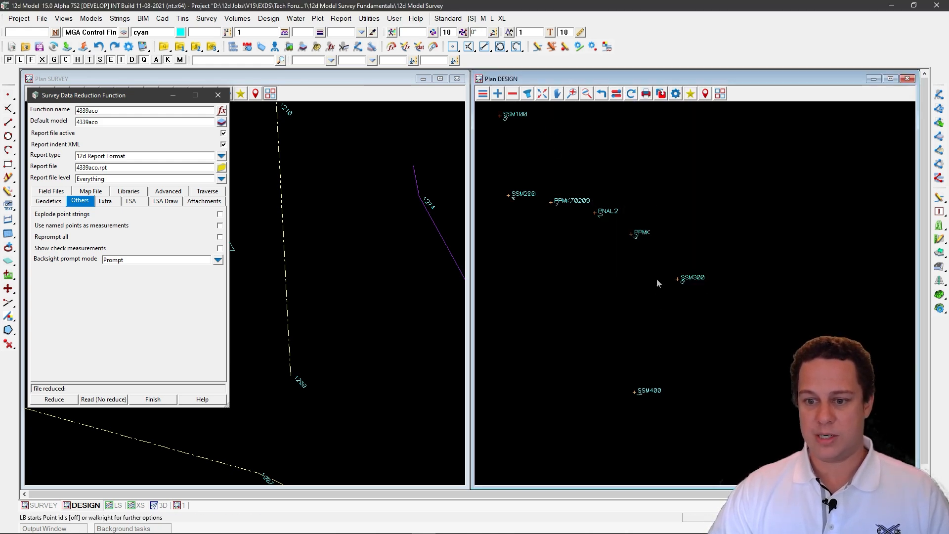
{"action": "scroll", "coordinate": [719, 252], "scroll_direction": "up", "scroll_amount": 5}
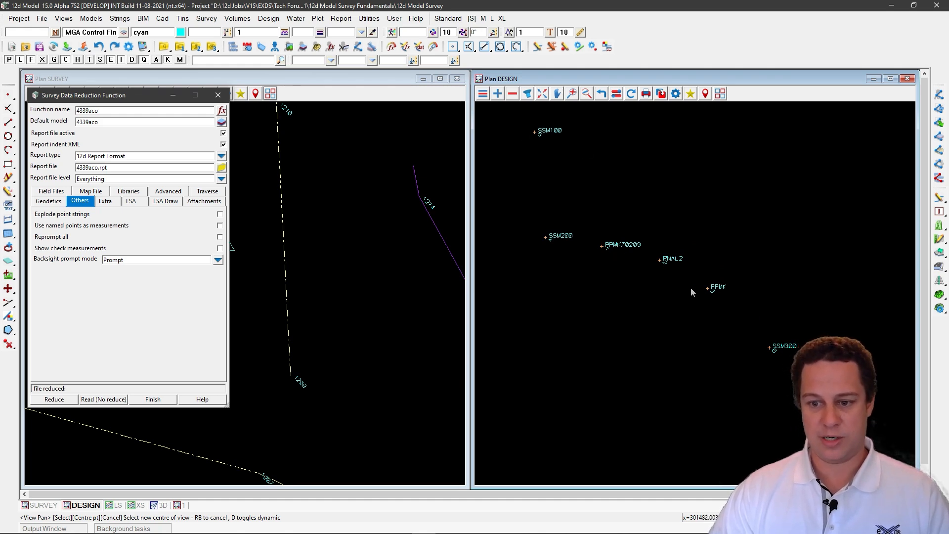
{"action": "scroll", "coordinate": [346, 267], "scroll_direction": "down", "scroll_amount": 2}
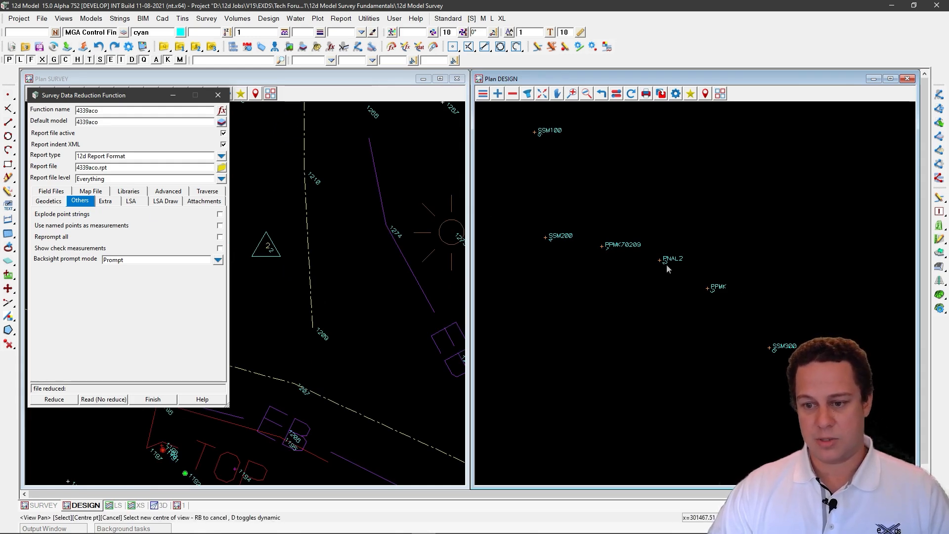
{"action": "scroll", "coordinate": [519, 277], "scroll_direction": "down", "scroll_amount": 1}
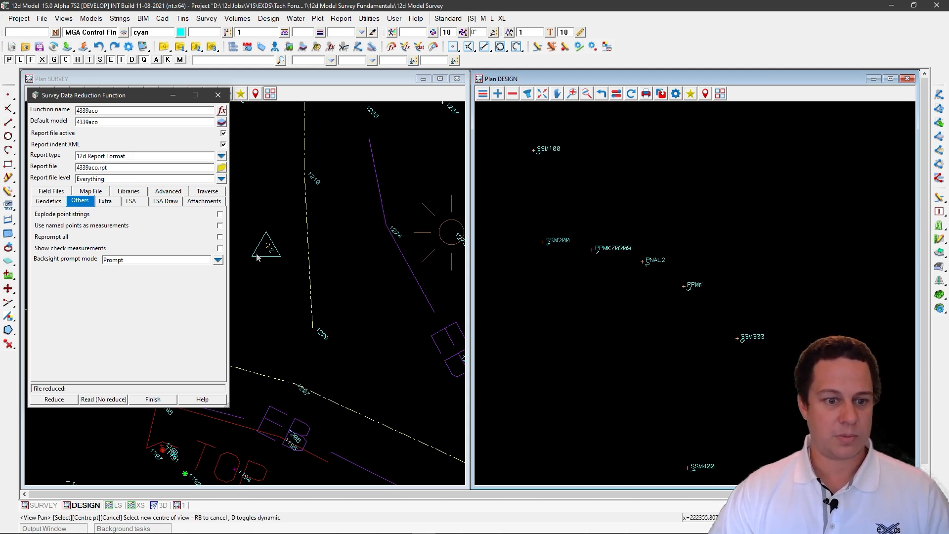
Reduce the survey with the backsight prompt mode set to Assume yes and MGA Control Final as the control model.
{"action": "left_click", "coordinate": [218, 260]}
{"action": "left_click", "coordinate": [236, 289]}
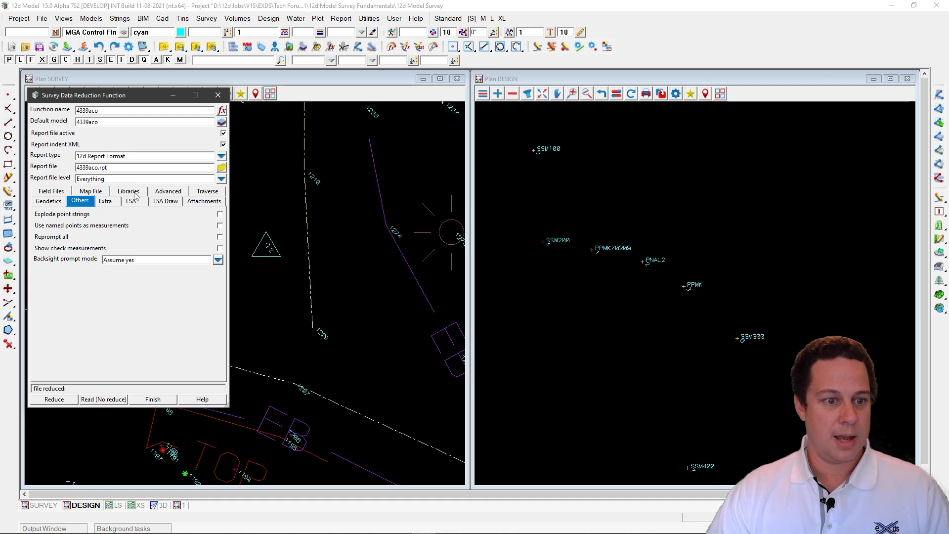
{"action": "left_click", "coordinate": [168, 192]}
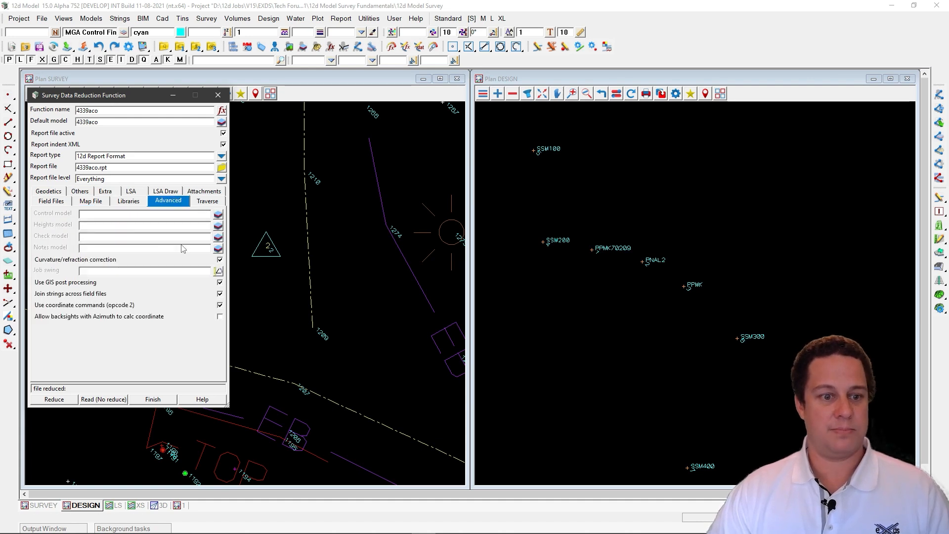
{"action": "left_click", "coordinate": [218, 214]}
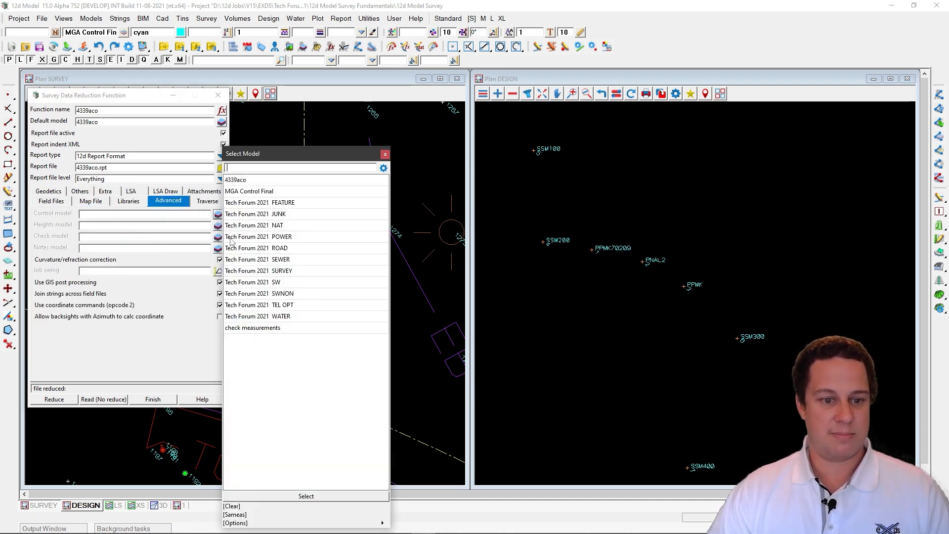
{"action": "left_click", "coordinate": [252, 192]}
{"action": "left_click", "coordinate": [52, 399]}
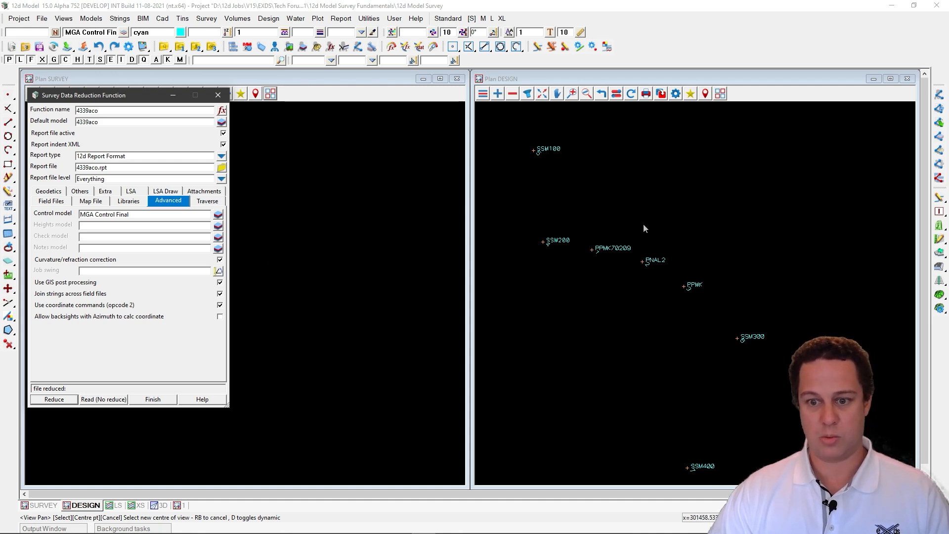
Add the reduced survey models to the DESIGN plan view.
{"action": "left_click", "coordinate": [497, 94]}
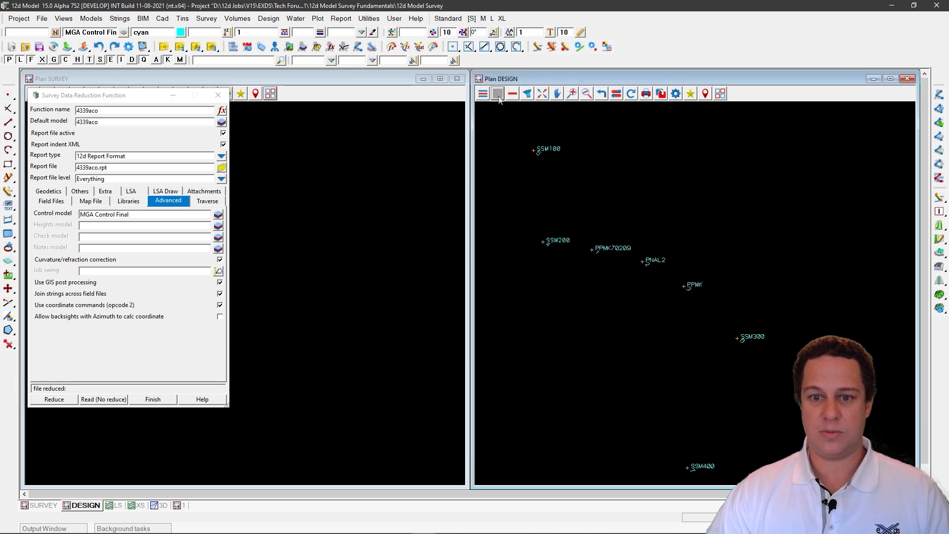
{"action": "left_click_drag", "start_coordinate": [543, 141], "coordinate": [551, 256]}
{"action": "left_click", "coordinate": [514, 448]}
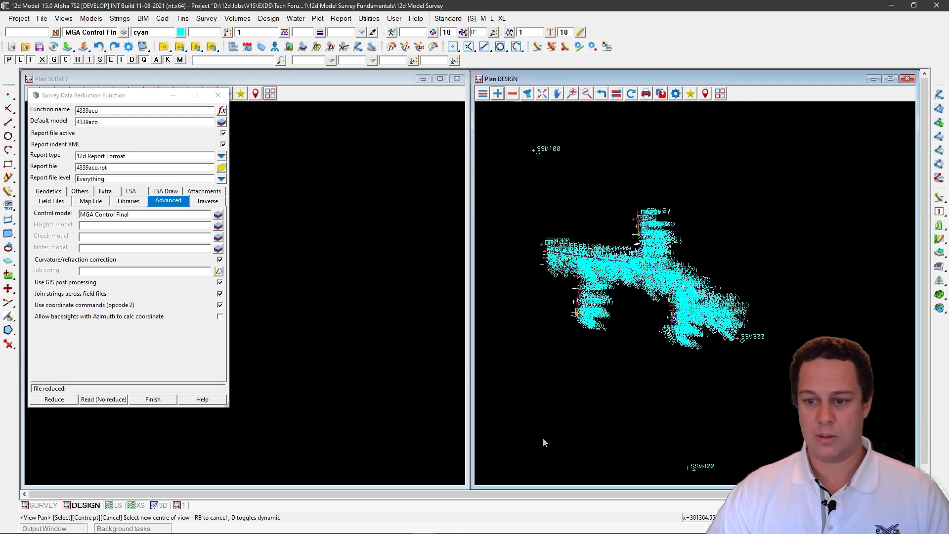
Turn off text in the DESIGN plan view and inspect the station triangle beside the side road against its control point.
{"action": "left_click", "coordinate": [614, 97]}
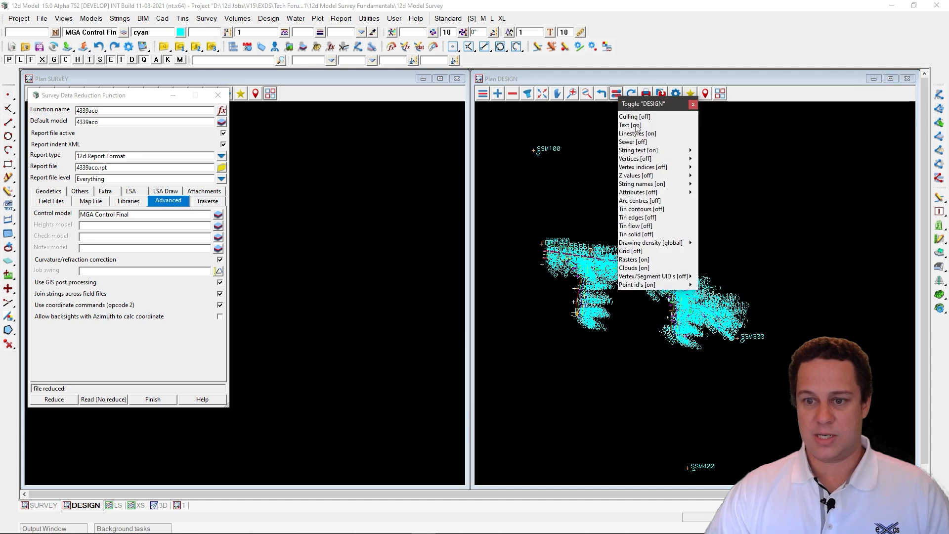
{"action": "left_click", "coordinate": [635, 125]}
{"action": "scroll", "coordinate": [556, 269], "scroll_direction": "up", "scroll_amount": 4}
{"action": "scroll", "coordinate": [710, 274], "scroll_direction": "up", "scroll_amount": 4}
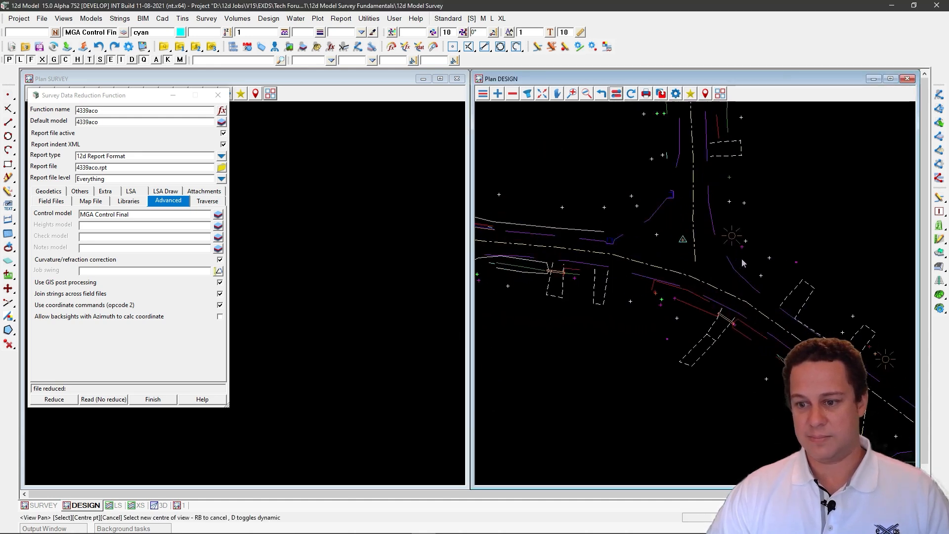
{"action": "scroll", "coordinate": [692, 257], "scroll_direction": "down", "scroll_amount": 2}
{"action": "scroll", "coordinate": [680, 241], "scroll_direction": "up", "scroll_amount": 3}
{"action": "scroll", "coordinate": [681, 241], "scroll_direction": "up", "scroll_amount": 3}
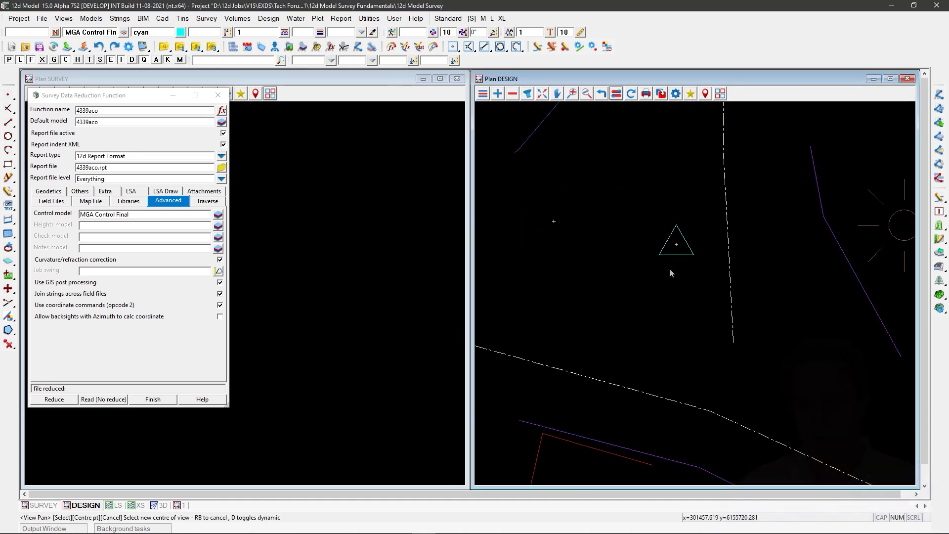
{"action": "left_click", "coordinate": [709, 472]}
{"action": "key", "text": "ctrl"}
{"action": "key", "text": "ctrl"}
{"action": "key", "text": "ctrl"}
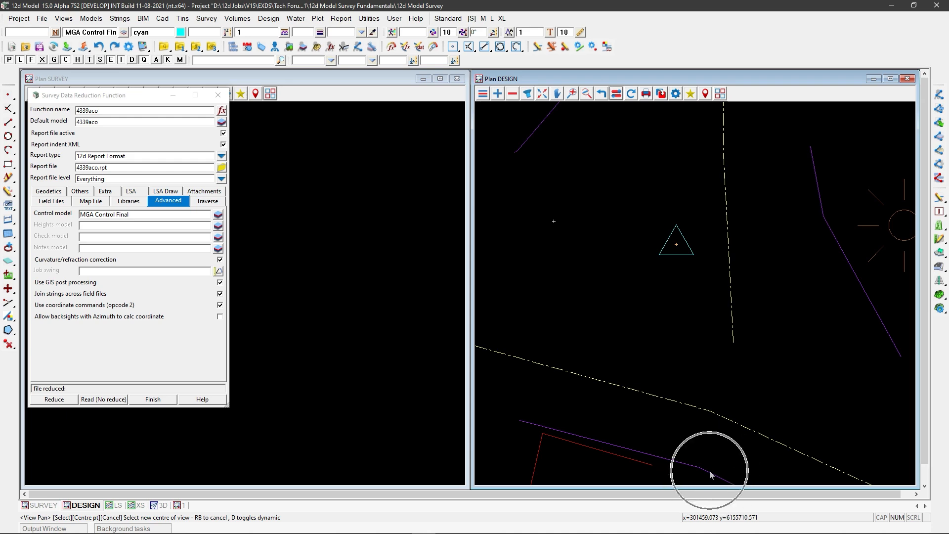
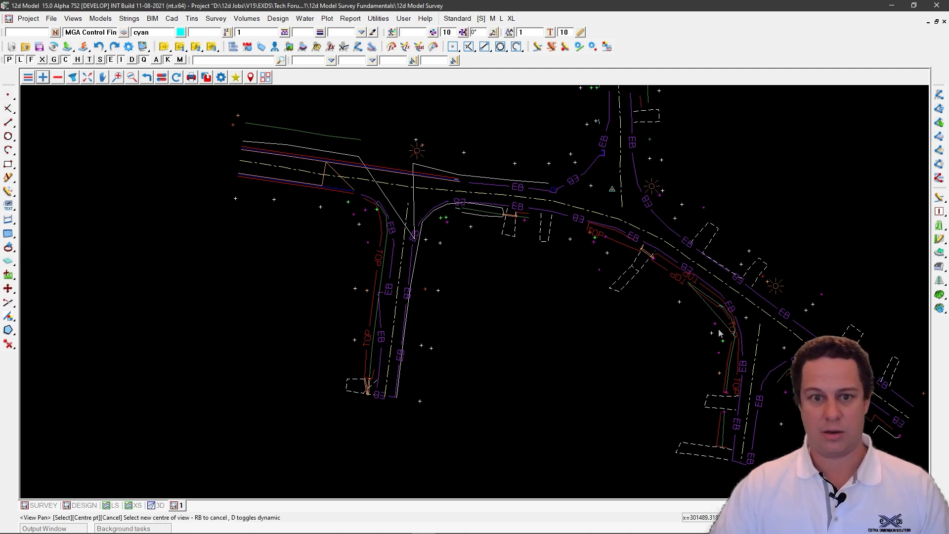
Start the Change Target Height survey edit and place its dialog clear of the surveyed linework.
{"action": "scroll", "coordinate": [764, 359], "scroll_direction": "down", "scroll_amount": 2}
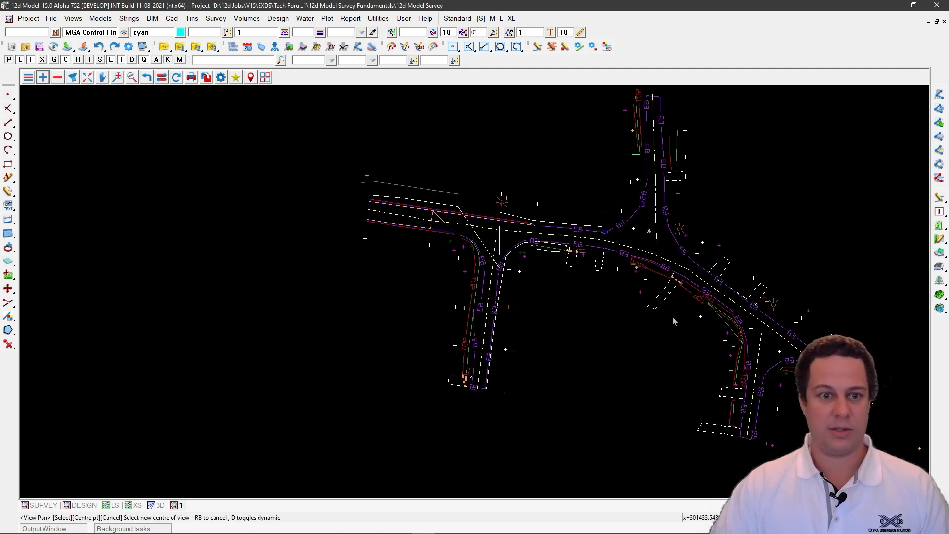
{"action": "left_click", "coordinate": [218, 20]}
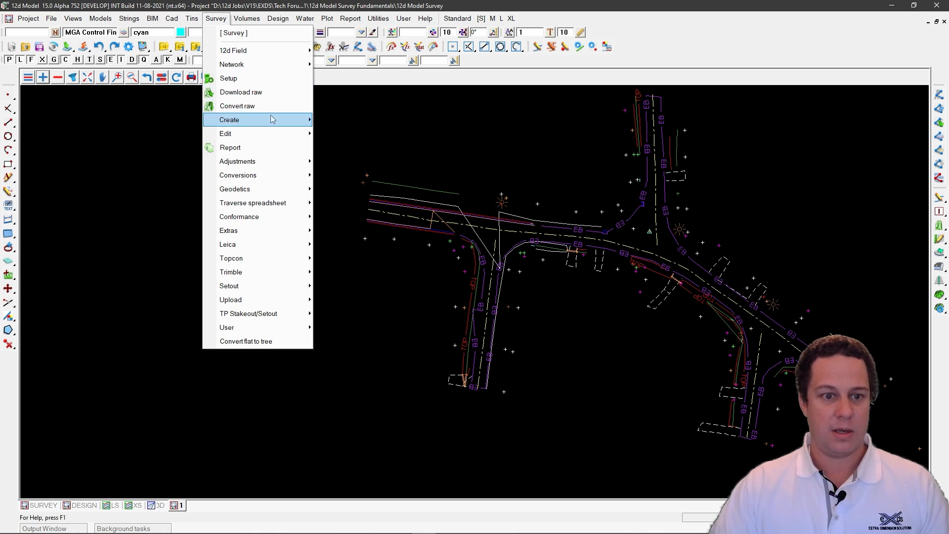
{"action": "mouse_move", "coordinate": [274, 132]}
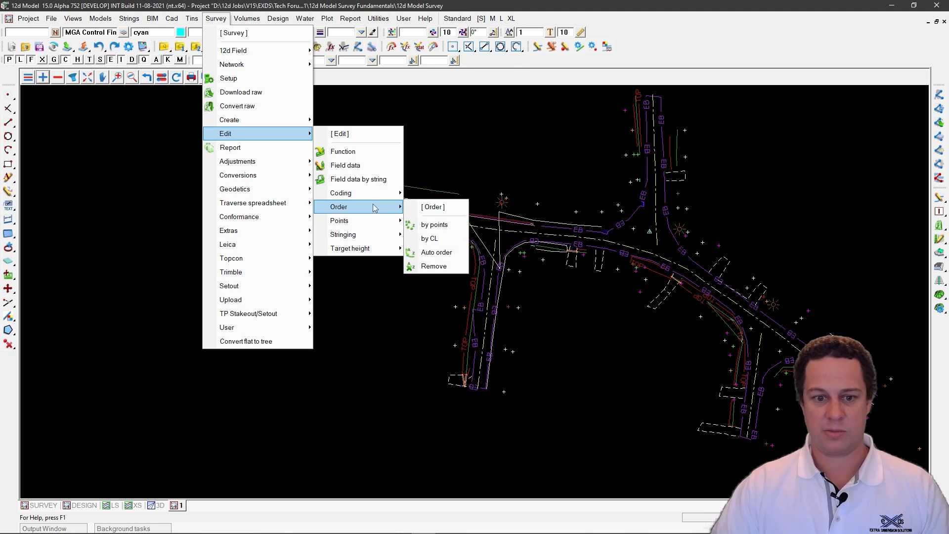
{"action": "left_click", "coordinate": [375, 221]}
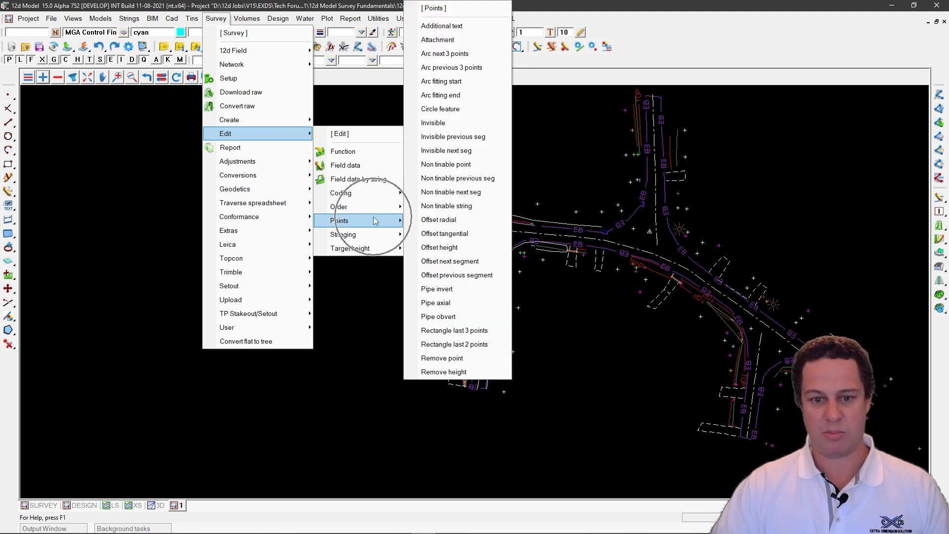
{"action": "left_click", "coordinate": [376, 234]}
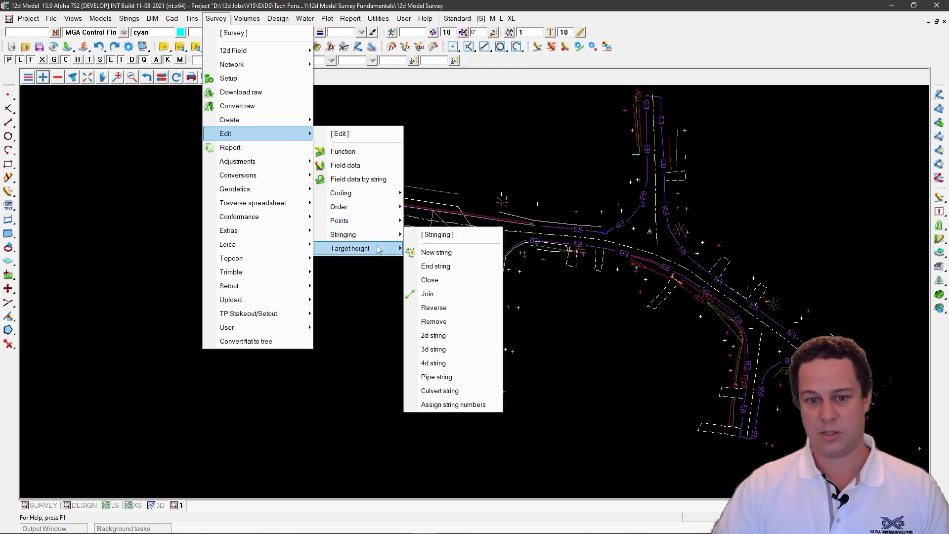
{"action": "left_click", "coordinate": [378, 248]}
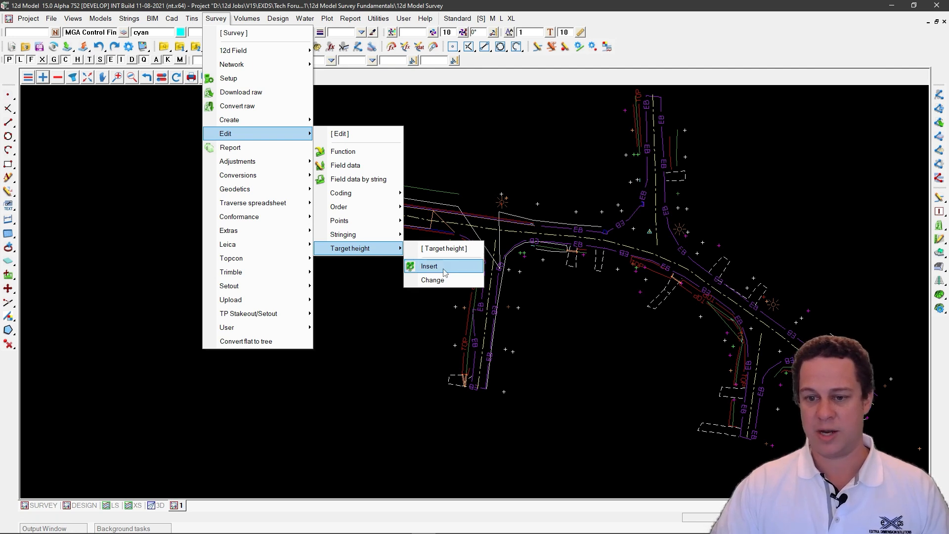
{"action": "left_click", "coordinate": [444, 280]}
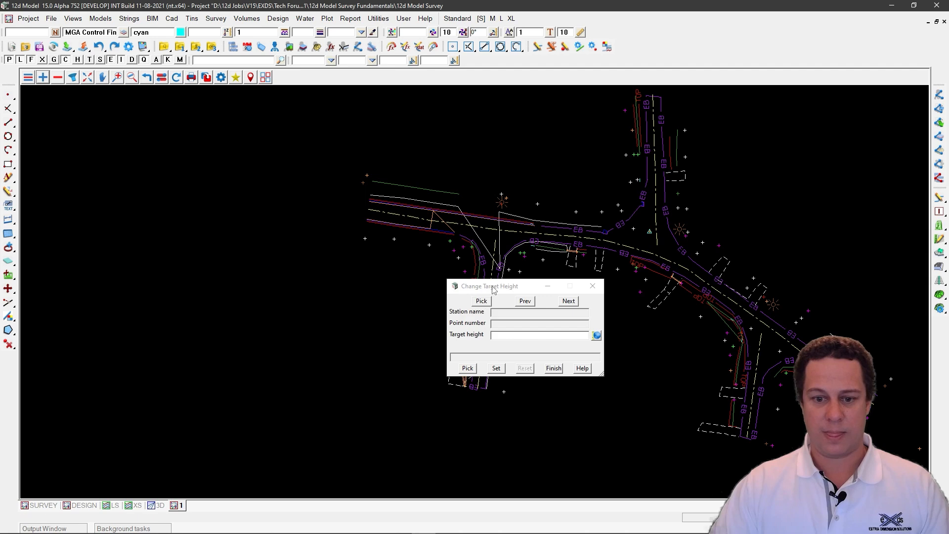
{"action": "left_click_drag", "start_coordinate": [492, 289], "coordinate": [162, 185]}
Pick natural surface point 1119 near PPMK70209 for the target height change and check its line of sight from the station.
{"action": "scroll", "coordinate": [494, 200], "scroll_direction": "up", "scroll_amount": 5}
{"action": "scroll", "coordinate": [532, 198], "scroll_direction": "up", "scroll_amount": 5}
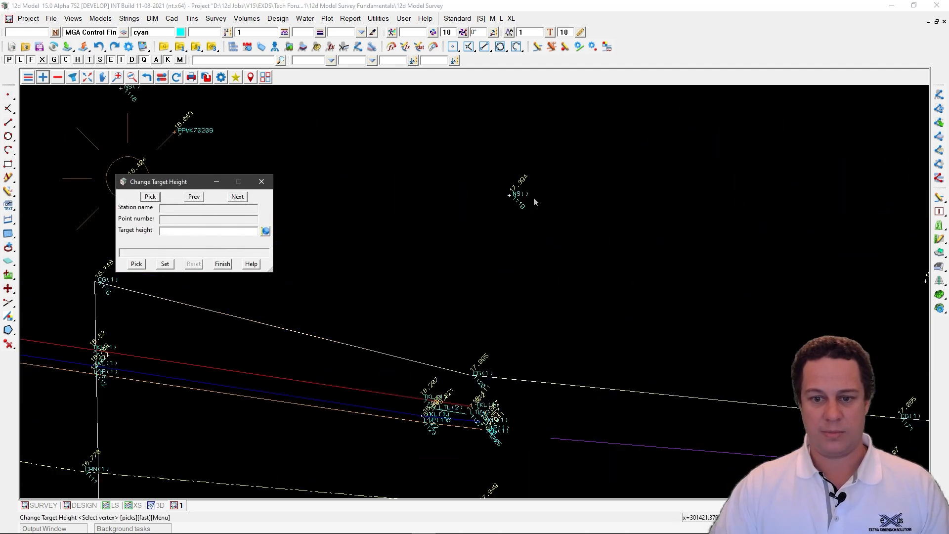
{"action": "left_click", "coordinate": [137, 263]}
{"action": "left_click", "coordinate": [475, 198]}
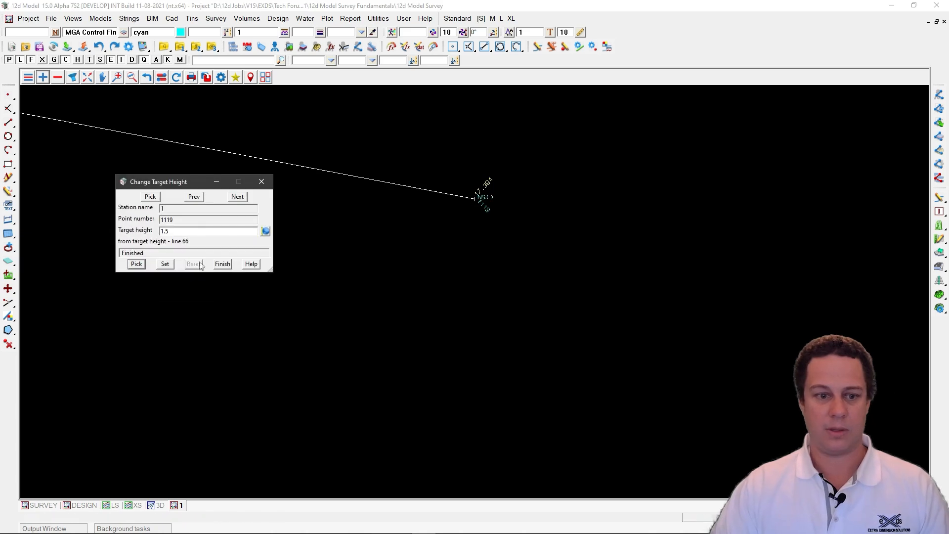
{"action": "scroll", "coordinate": [568, 300], "scroll_direction": "down", "scroll_amount": 5}
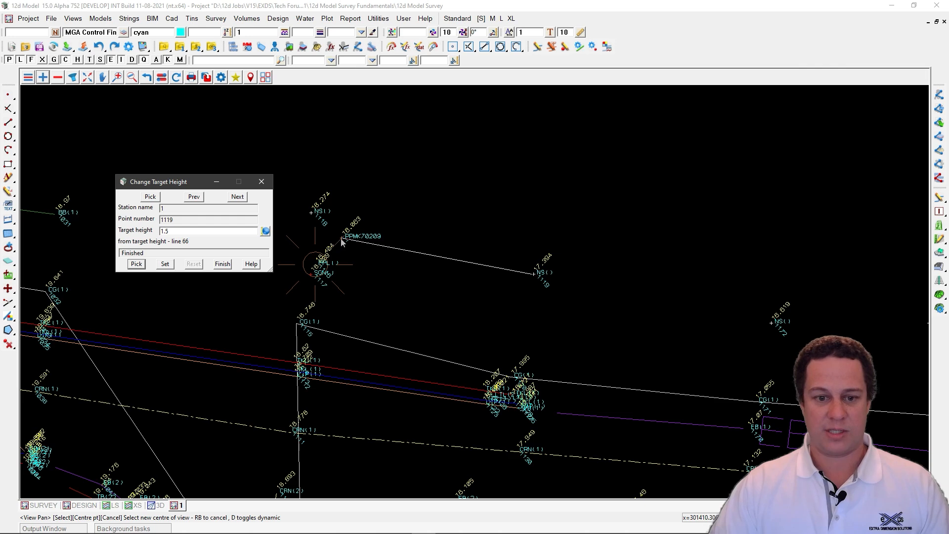
{"action": "scroll", "coordinate": [341, 240], "scroll_direction": "up", "scroll_amount": 3}
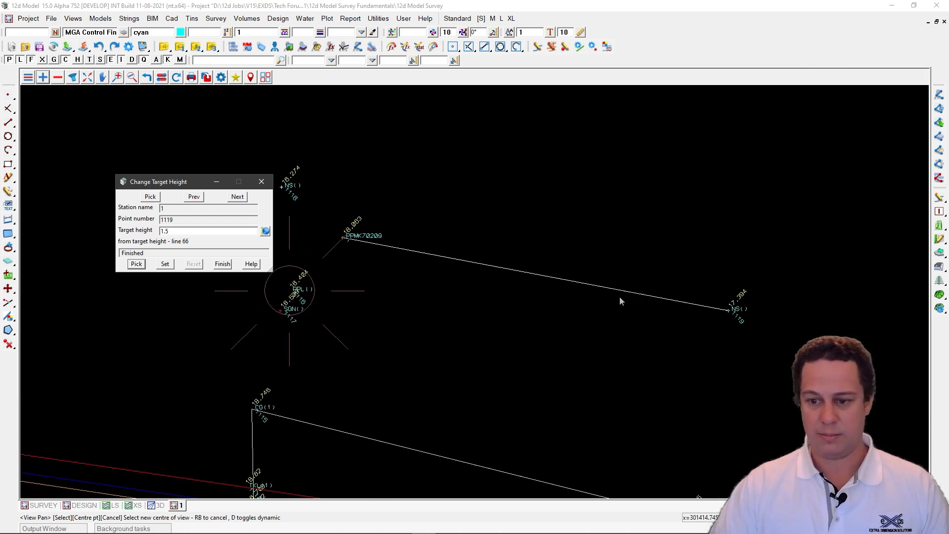
{"action": "scroll", "coordinate": [316, 245], "scroll_direction": "down", "scroll_amount": 1}
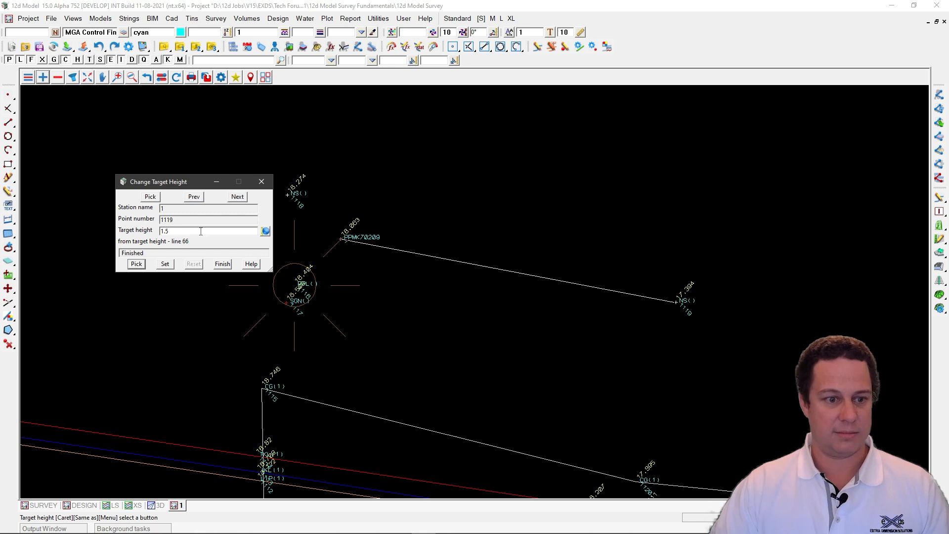
Set the target height at point 1119 to 2.0, re-reduce the survey and finish the target height edit.
{"action": "scroll", "coordinate": [708, 301], "scroll_direction": "up", "scroll_amount": 2}
{"action": "left_click", "coordinate": [712, 304]}
{"action": "left_click_drag", "start_coordinate": [178, 187], "coordinate": [244, 128]}
{"action": "type", "text": "2"}
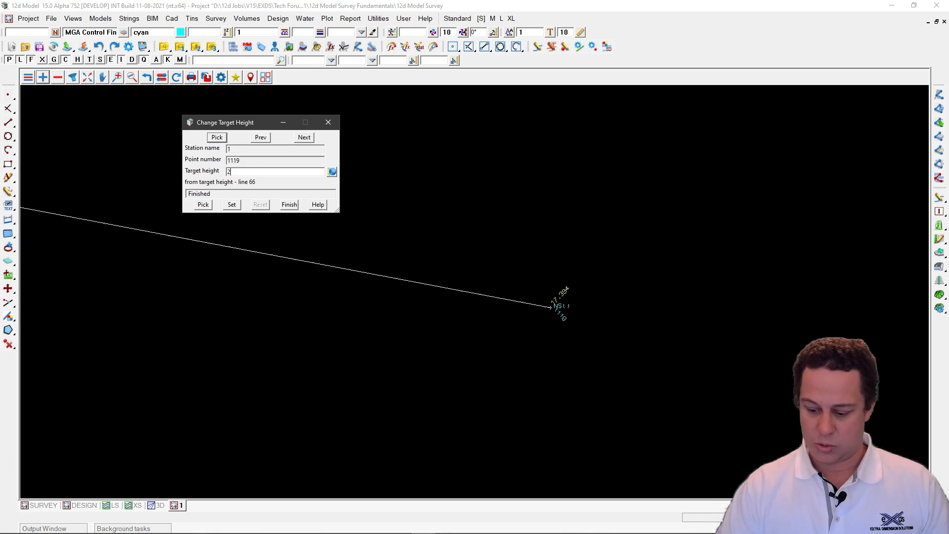
{"action": "left_click_drag", "start_coordinate": [241, 172], "coordinate": [189, 173]}
{"action": "left_click", "coordinate": [230, 205]}
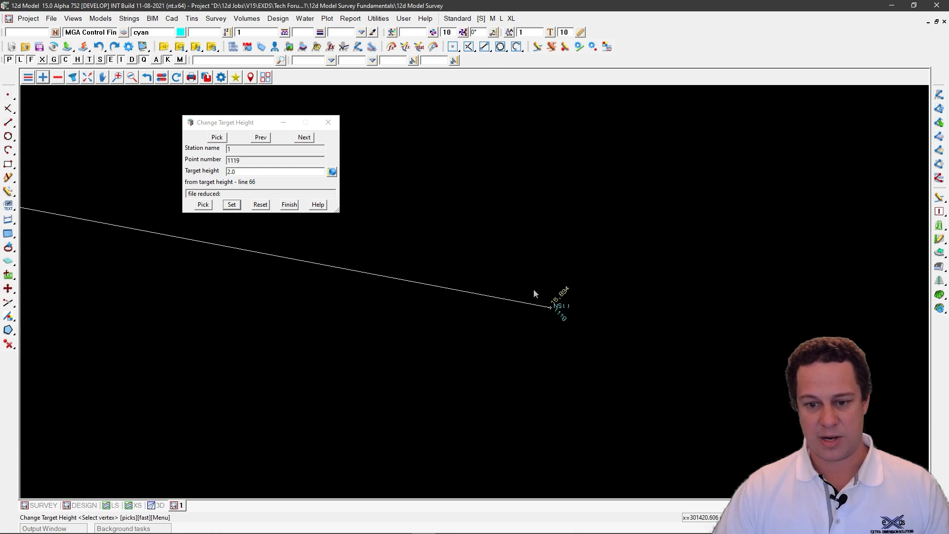
{"action": "scroll", "coordinate": [583, 343], "scroll_direction": "down", "scroll_amount": 1}
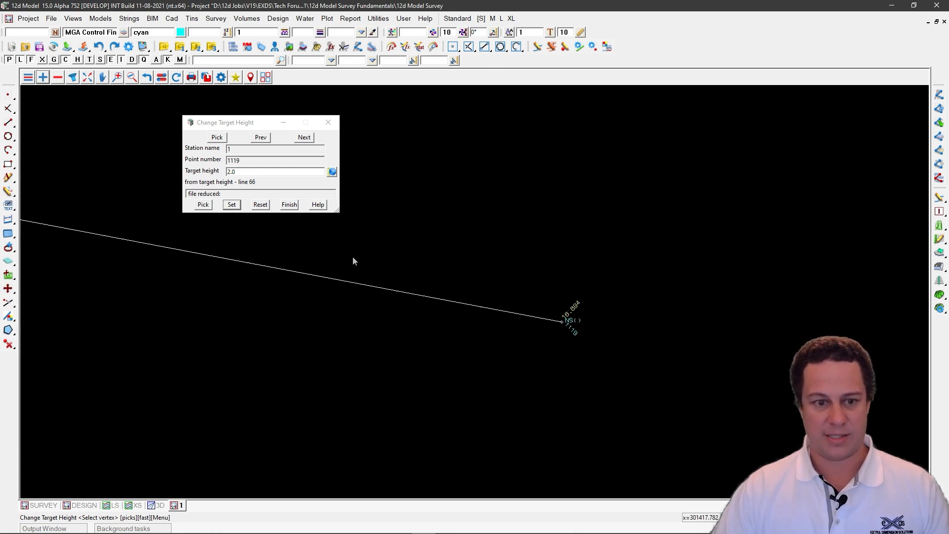
{"action": "left_click", "coordinate": [290, 205]}
Examine the kerb lip string that crosses the road at the point coded LIP(2).
{"action": "scroll", "coordinate": [607, 279], "scroll_direction": "down", "scroll_amount": 4}
{"action": "scroll", "coordinate": [338, 171], "scroll_direction": "down", "scroll_amount": 4}
{"action": "scroll", "coordinate": [432, 297], "scroll_direction": "down", "scroll_amount": 3}
{"action": "scroll", "coordinate": [281, 272], "scroll_direction": "up", "scroll_amount": 3}
{"action": "scroll", "coordinate": [280, 271], "scroll_direction": "up", "scroll_amount": 2}
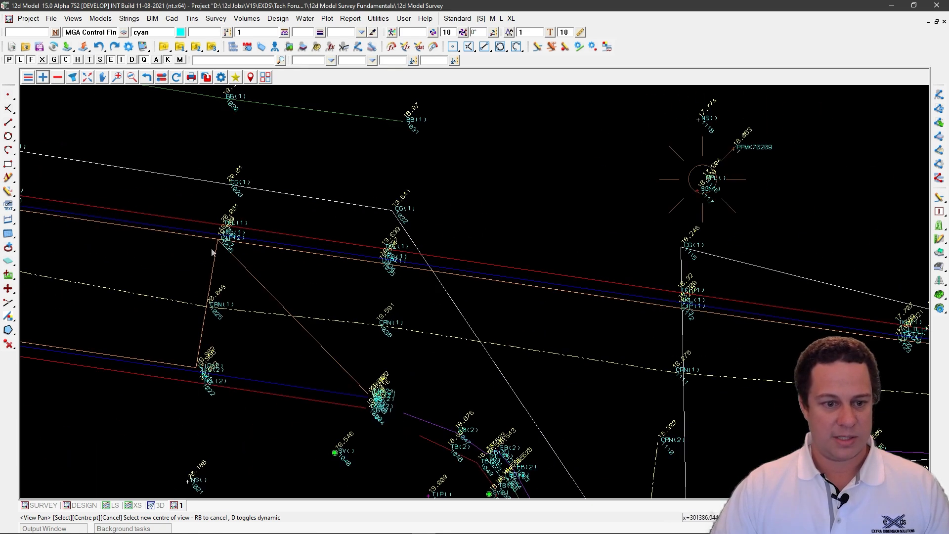
{"action": "scroll", "coordinate": [238, 265], "scroll_direction": "up", "scroll_amount": 4}
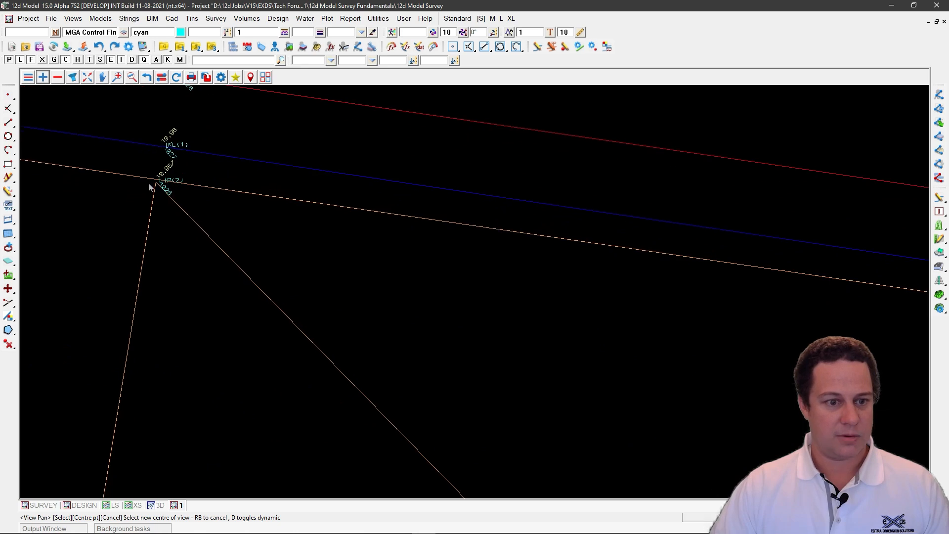
{"action": "scroll", "coordinate": [153, 183], "scroll_direction": "down", "scroll_amount": 4}
{"action": "scroll", "coordinate": [159, 187], "scroll_direction": "up", "scroll_amount": 2}
{"action": "scroll", "coordinate": [153, 187], "scroll_direction": "up", "scroll_amount": 2}
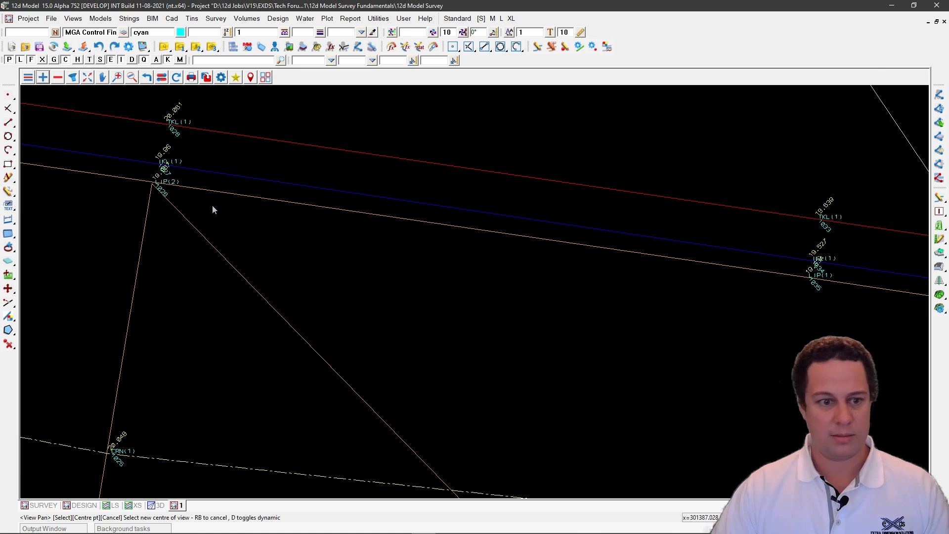
{"action": "scroll", "coordinate": [212, 204], "scroll_direction": "down", "scroll_amount": 2}
{"action": "scroll", "coordinate": [179, 199], "scroll_direction": "up", "scroll_amount": 4}
{"action": "scroll", "coordinate": [179, 188], "scroll_direction": "up", "scroll_amount": 5}
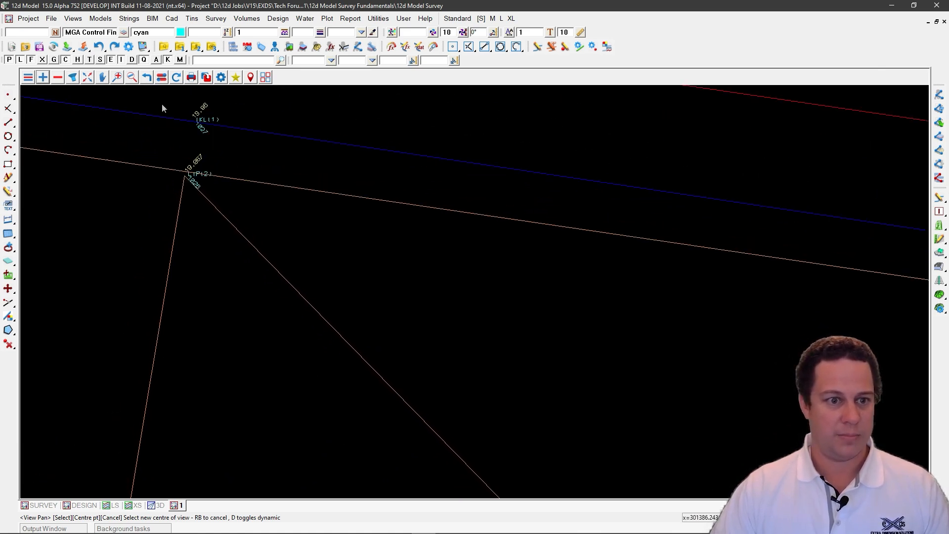
Turn on the display of string vertices in plan view 1 around the LIP(2) point.
{"action": "left_click", "coordinate": [161, 76]}
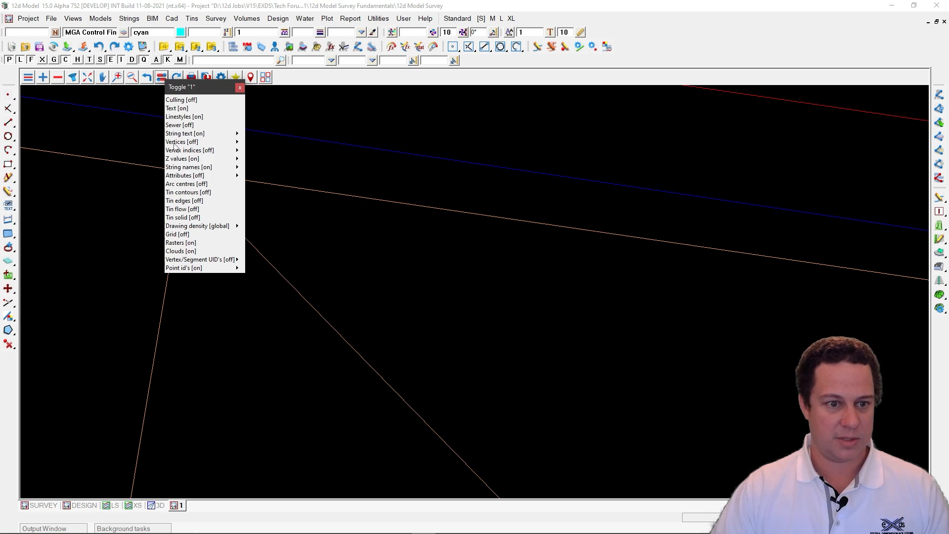
{"action": "left_click", "coordinate": [175, 143]}
{"action": "scroll", "coordinate": [363, 254], "scroll_direction": "down", "scroll_amount": 3}
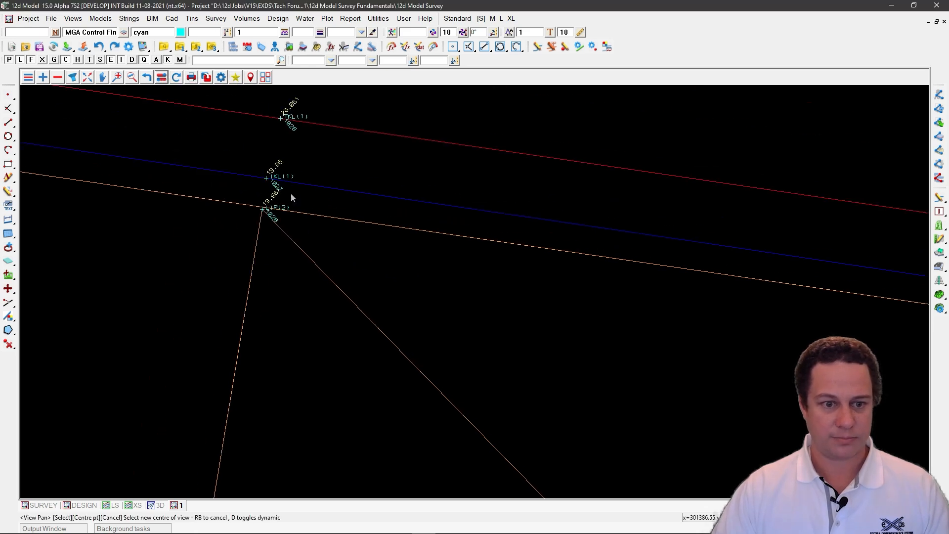
Start the survey Change Code/String edit and pick kerb lip point 1026 coded LIP(2).
{"action": "left_click", "coordinate": [221, 19]}
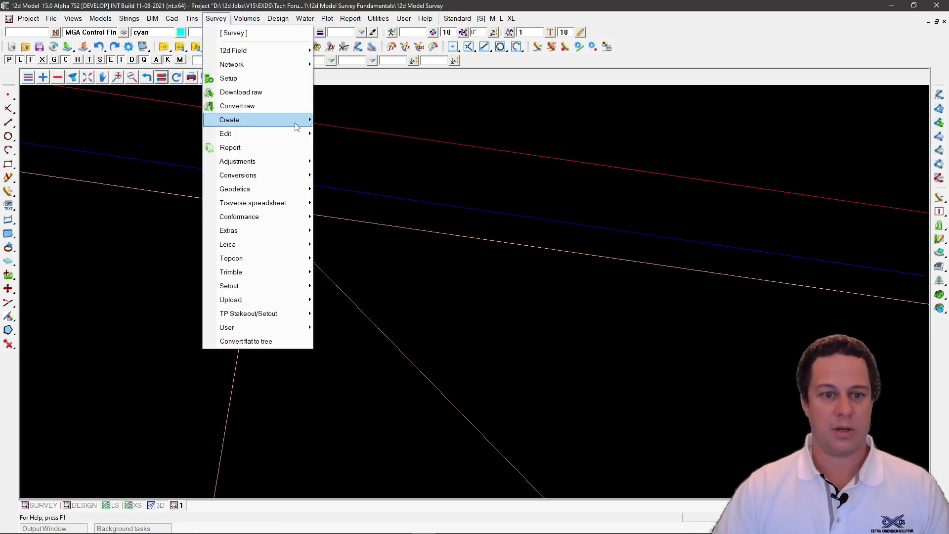
{"action": "mouse_move", "coordinate": [295, 133]}
{"action": "mouse_move", "coordinate": [372, 193]}
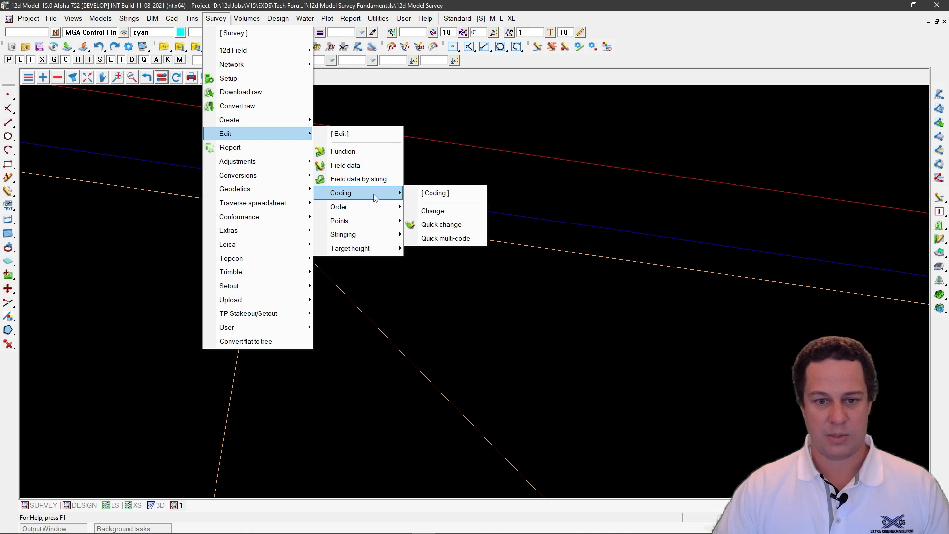
{"action": "left_click", "coordinate": [448, 215]}
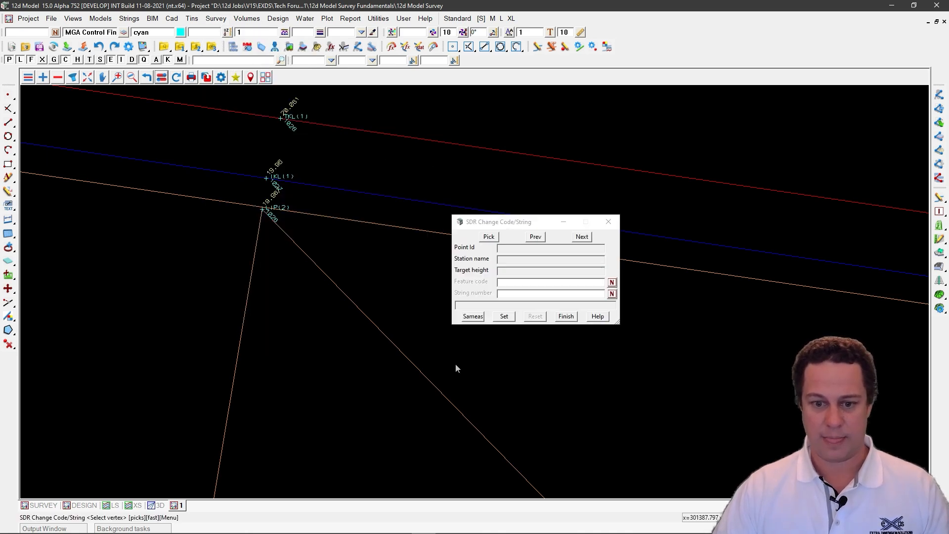
{"action": "left_click", "coordinate": [489, 236]}
{"action": "left_click", "coordinate": [258, 215]}
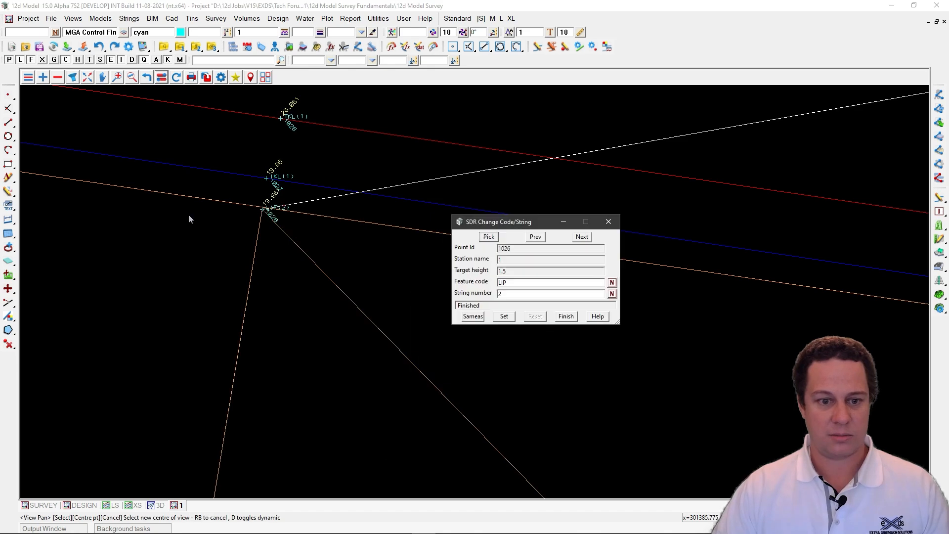
Set the string number of lip point 1026 to 1, re-reduce the survey and check the kerb lip string.
{"action": "scroll", "coordinate": [260, 221], "scroll_direction": "down", "scroll_amount": 4}
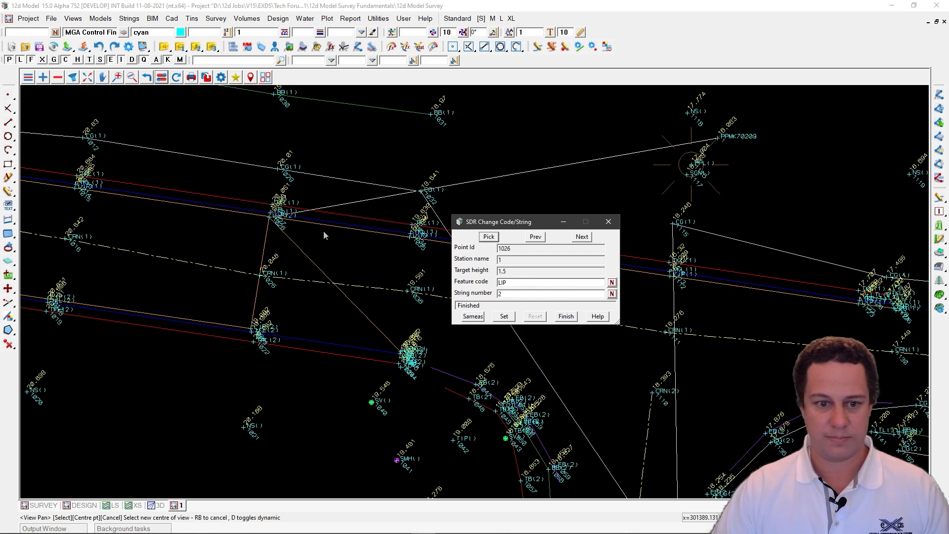
{"action": "scroll", "coordinate": [271, 212], "scroll_direction": "up", "scroll_amount": 4}
{"action": "scroll", "coordinate": [271, 211], "scroll_direction": "up", "scroll_amount": 4}
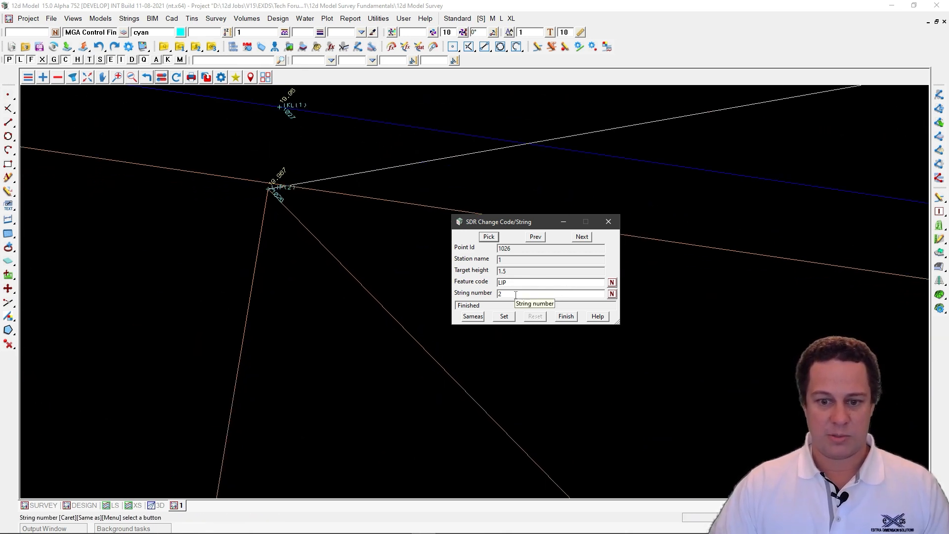
{"action": "left_click_drag", "start_coordinate": [516, 294], "coordinate": [492, 296]}
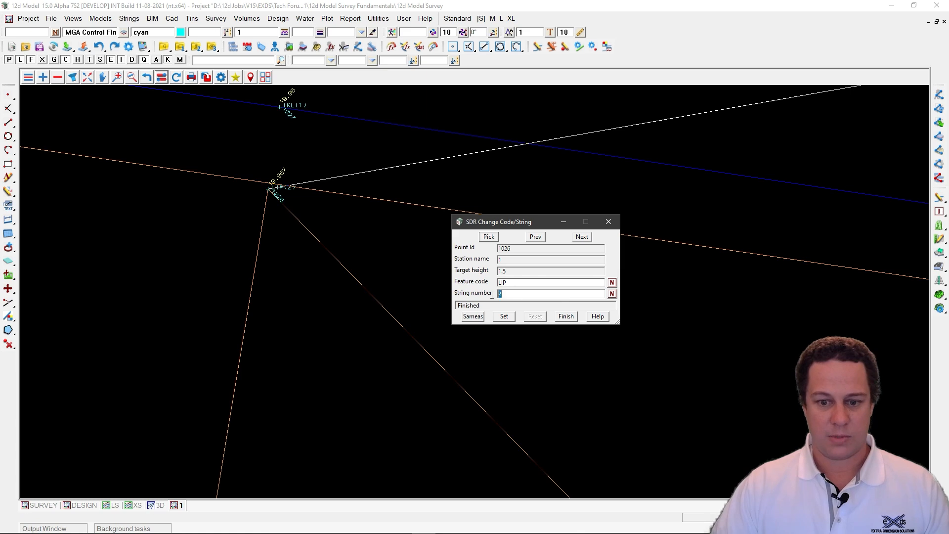
{"action": "left_click", "coordinate": [513, 317]}
{"action": "scroll", "coordinate": [201, 187], "scroll_direction": "down", "scroll_amount": 2}
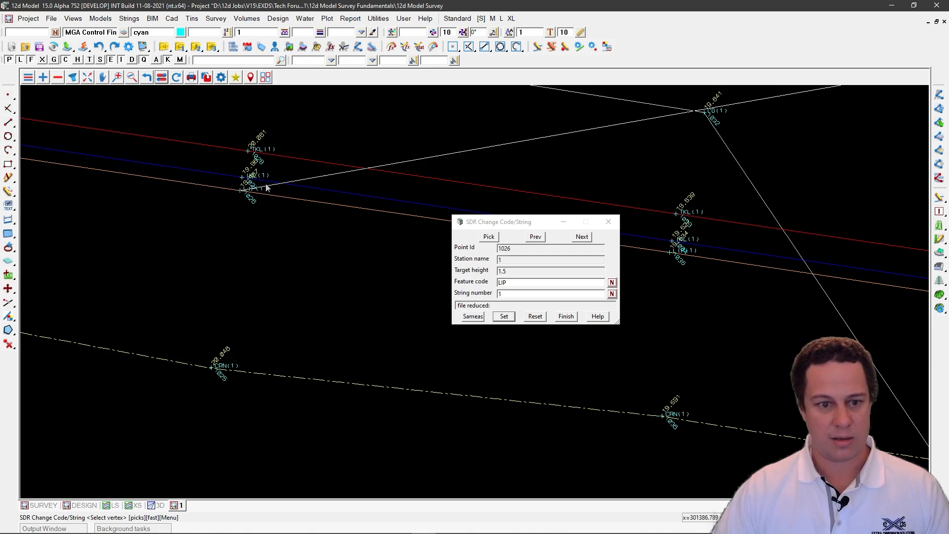
{"action": "scroll", "coordinate": [266, 187], "scroll_direction": "down", "scroll_amount": 3}
{"action": "scroll", "coordinate": [247, 202], "scroll_direction": "up", "scroll_amount": 6}
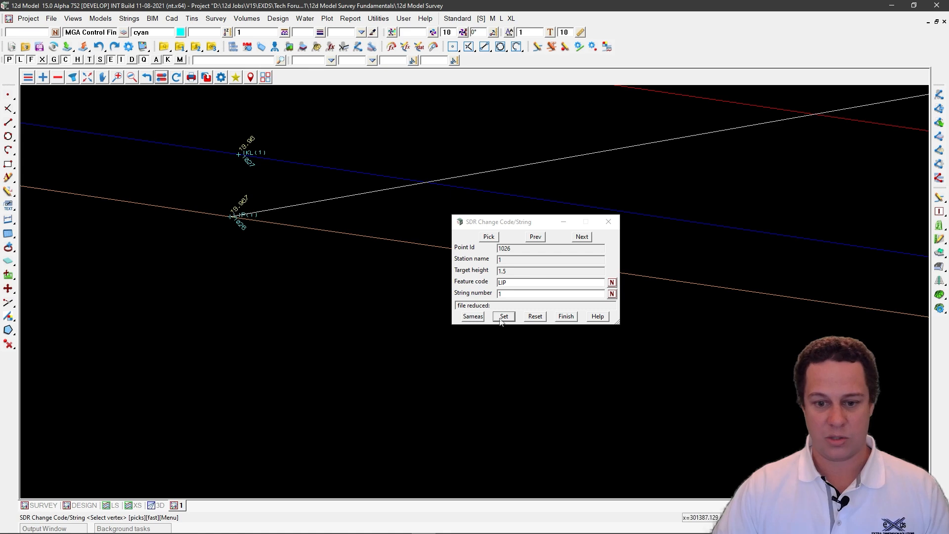
Reset the string number change on lip point 1026 and check the linework around it.
{"action": "left_click", "coordinate": [534, 316]}
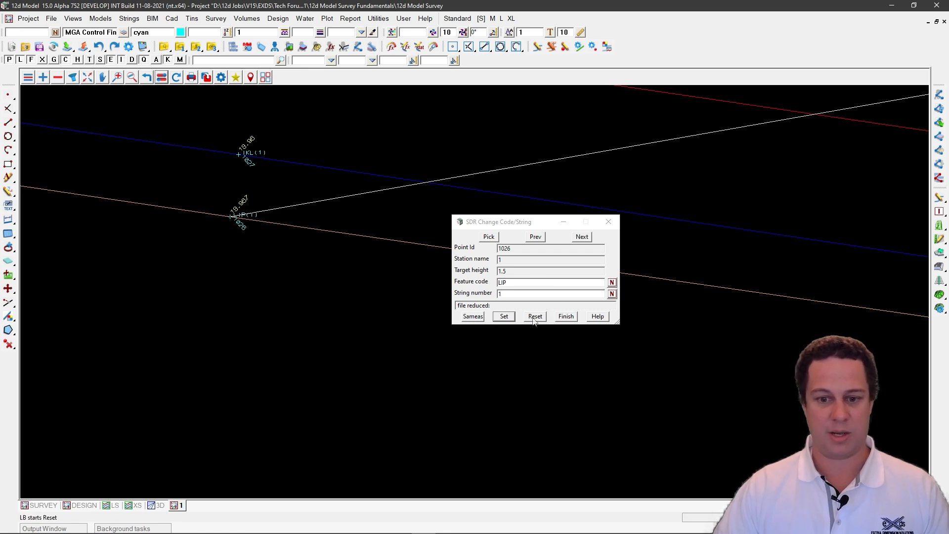
{"action": "scroll", "coordinate": [194, 152], "scroll_direction": "down", "scroll_amount": 3}
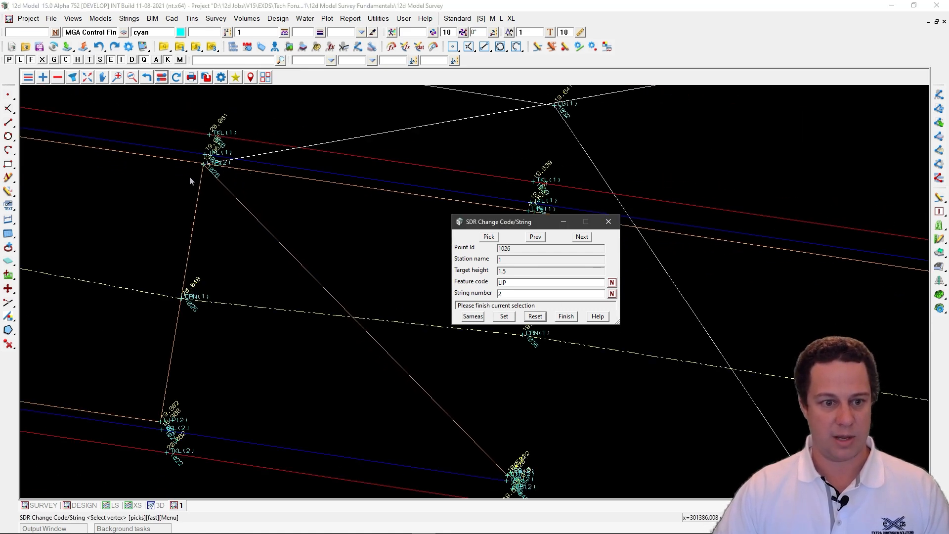
{"action": "scroll", "coordinate": [188, 177], "scroll_direction": "up", "scroll_amount": 2}
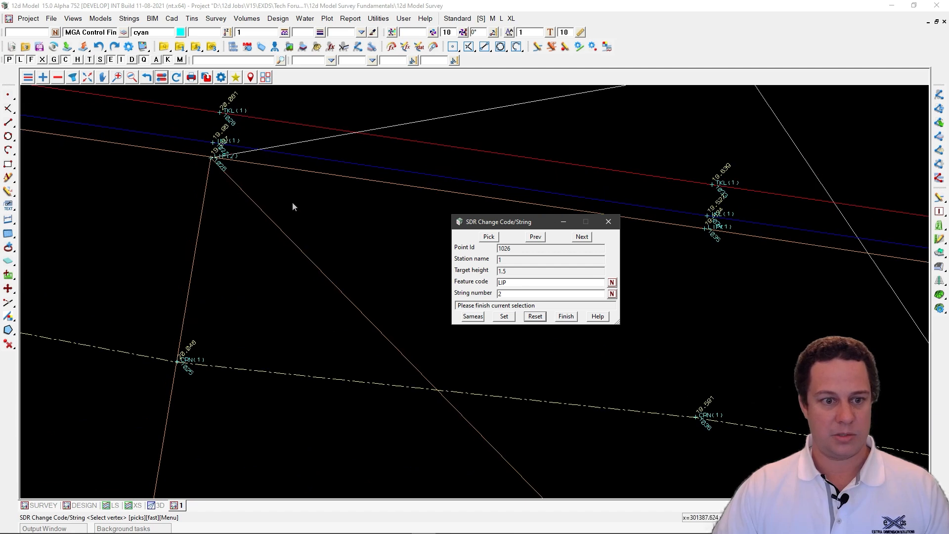
Reapply string number 1 to lip point 1026 and re-reduce the survey.
{"action": "key", "text": "BackSpace"}
{"action": "type", "text": "1"}
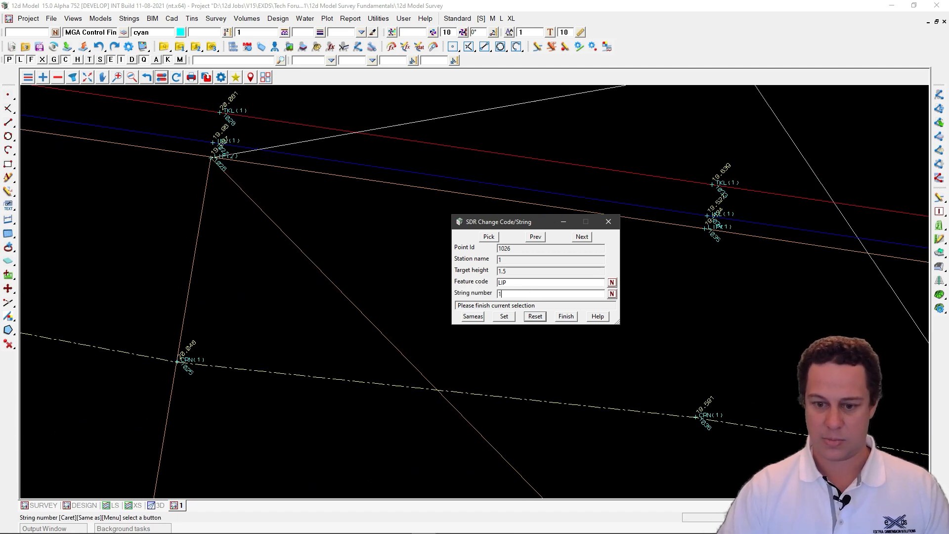
{"action": "left_click", "coordinate": [504, 316]}
{"action": "scroll", "coordinate": [165, 153], "scroll_direction": "down", "scroll_amount": 3}
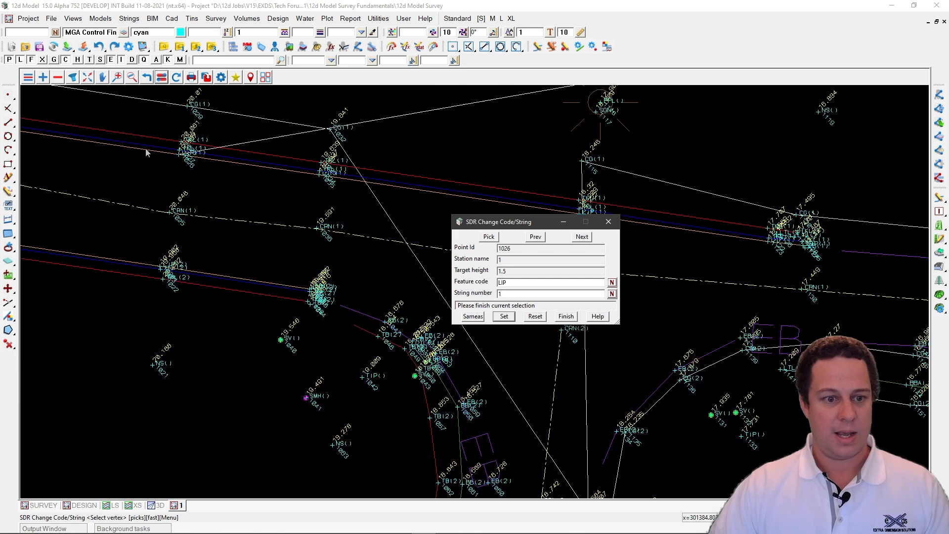
Inspect the change of grade string crossing the road at the side-street corner and pick its point 1107 for recoding.
{"action": "scroll", "coordinate": [165, 153], "scroll_direction": "down", "scroll_amount": 3}
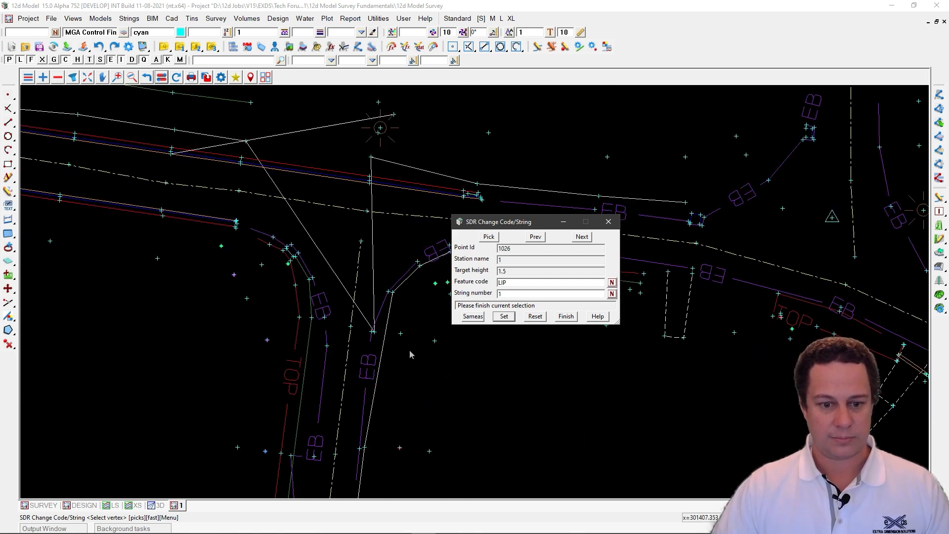
{"action": "scroll", "coordinate": [237, 246], "scroll_direction": "down", "scroll_amount": 3}
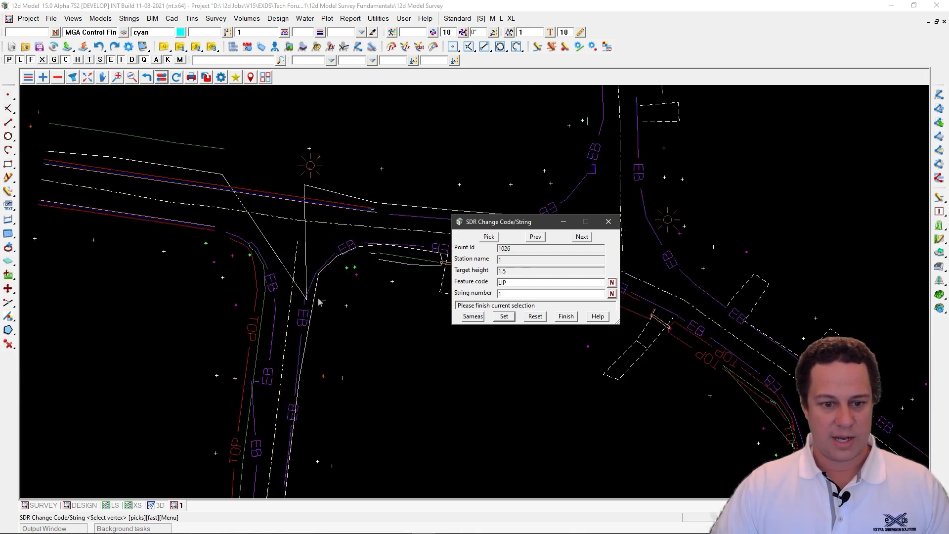
{"action": "scroll", "coordinate": [279, 341], "scroll_direction": "up", "scroll_amount": 6}
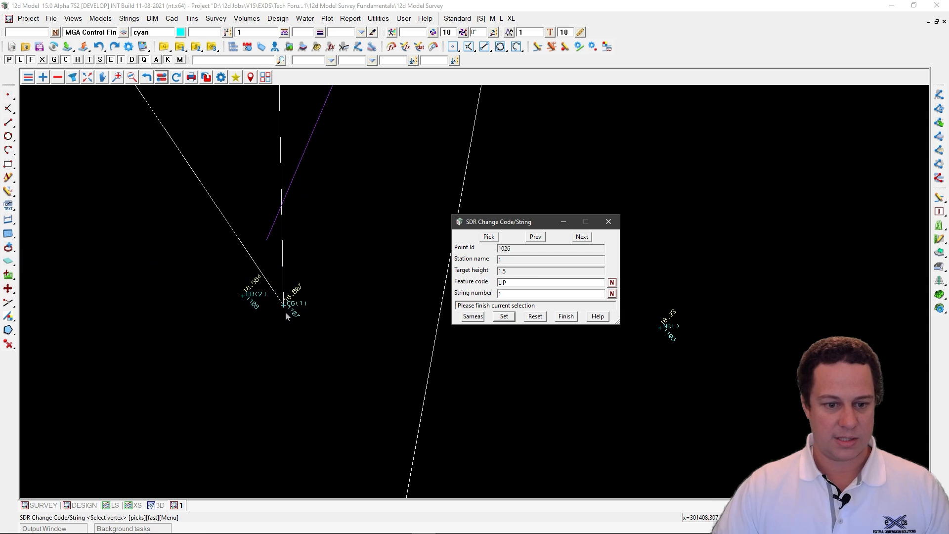
{"action": "scroll", "coordinate": [285, 311], "scroll_direction": "down", "scroll_amount": 5}
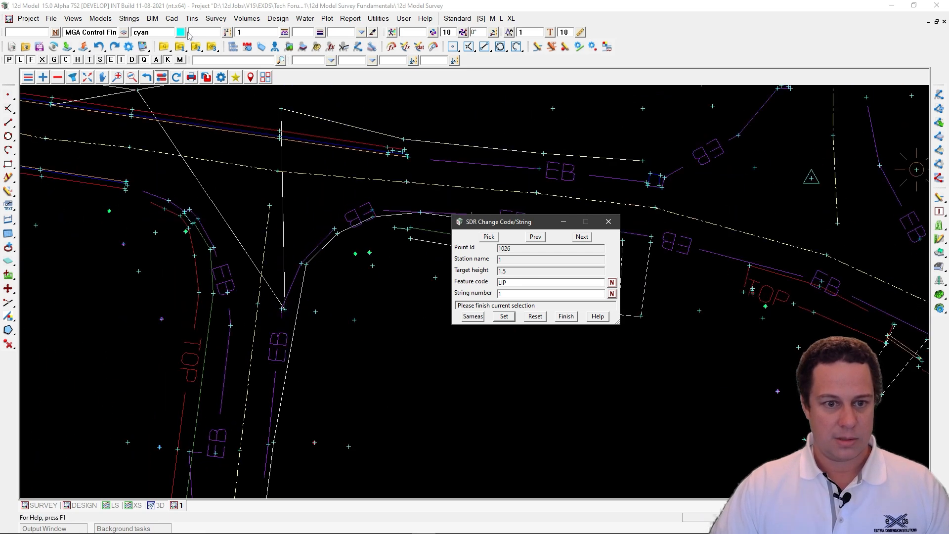
{"action": "scroll", "coordinate": [282, 280], "scroll_direction": "up", "scroll_amount": 8}
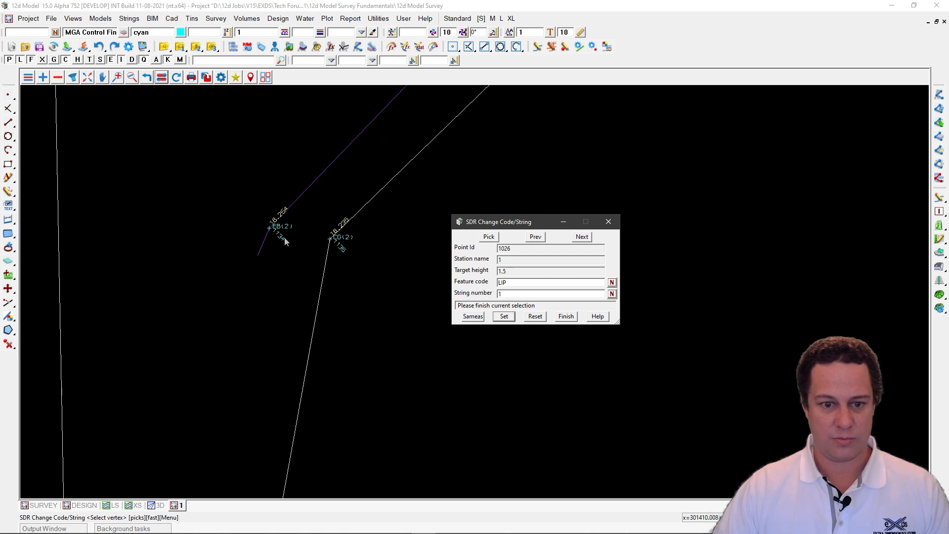
{"action": "scroll", "coordinate": [258, 233], "scroll_direction": "down", "scroll_amount": 5}
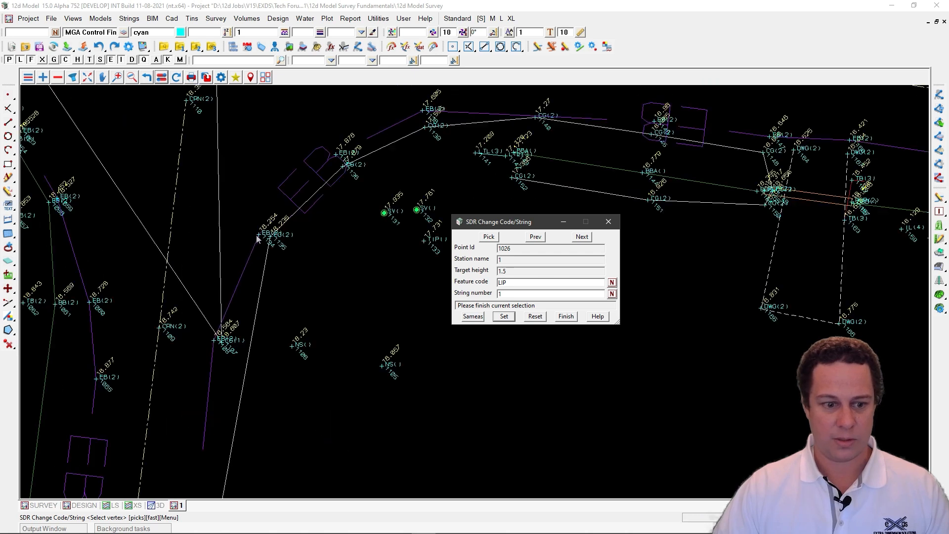
{"action": "left_click", "coordinate": [490, 237]}
{"action": "left_click", "coordinate": [220, 345]}
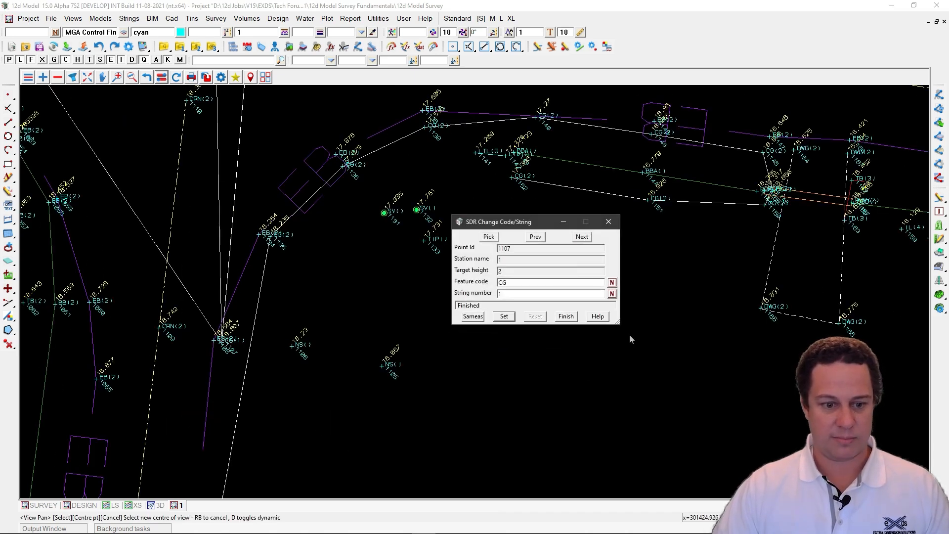
Copy the code and string number 2 from the neighbouring CG string to point 1107 and re-reduce the survey.
{"action": "left_click", "coordinate": [476, 317]}
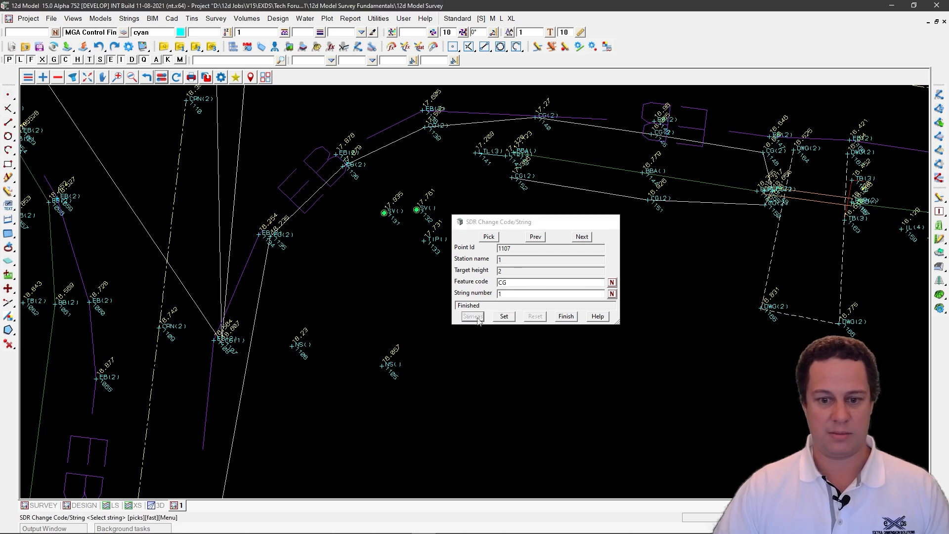
{"action": "left_click", "coordinate": [272, 239]}
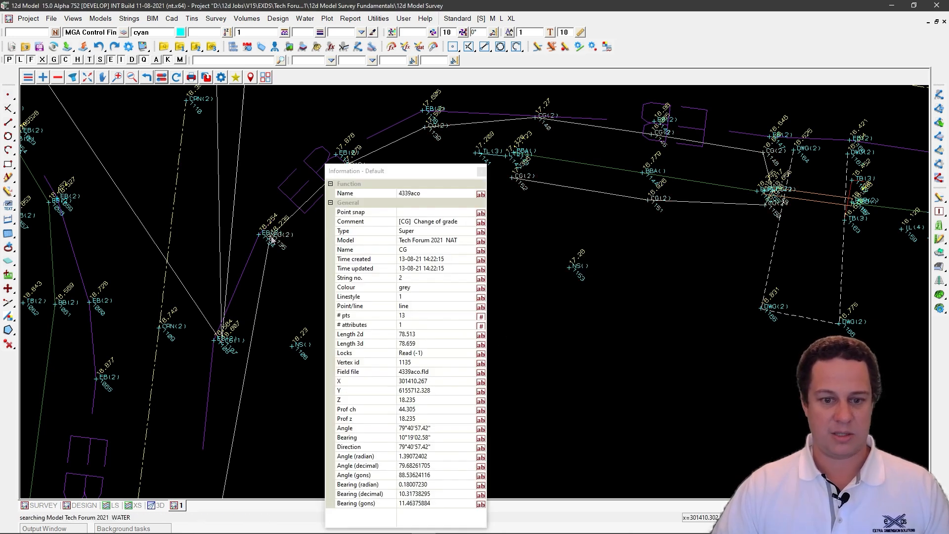
{"action": "middle_click", "coordinate": [271, 240]}
{"action": "left_click_drag", "start_coordinate": [534, 296], "coordinate": [483, 296]}
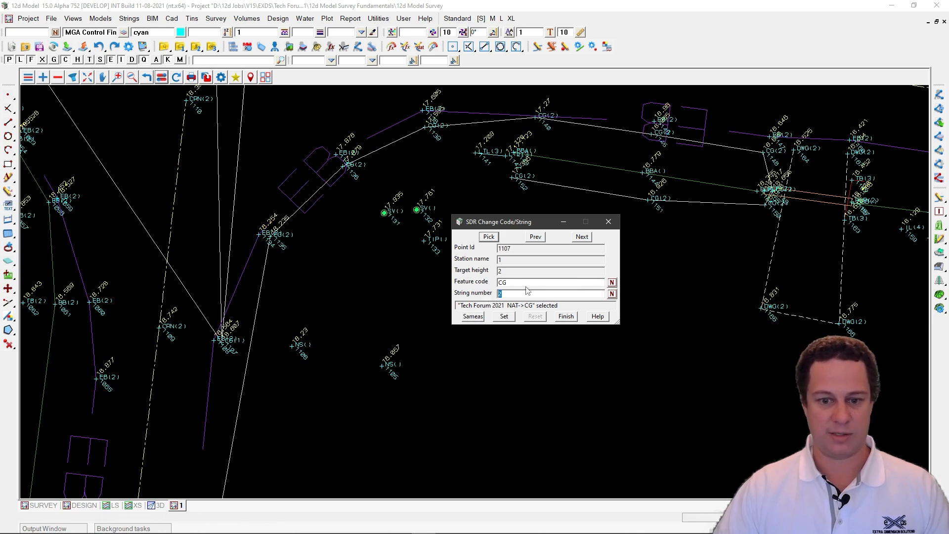
{"action": "left_click", "coordinate": [504, 317]}
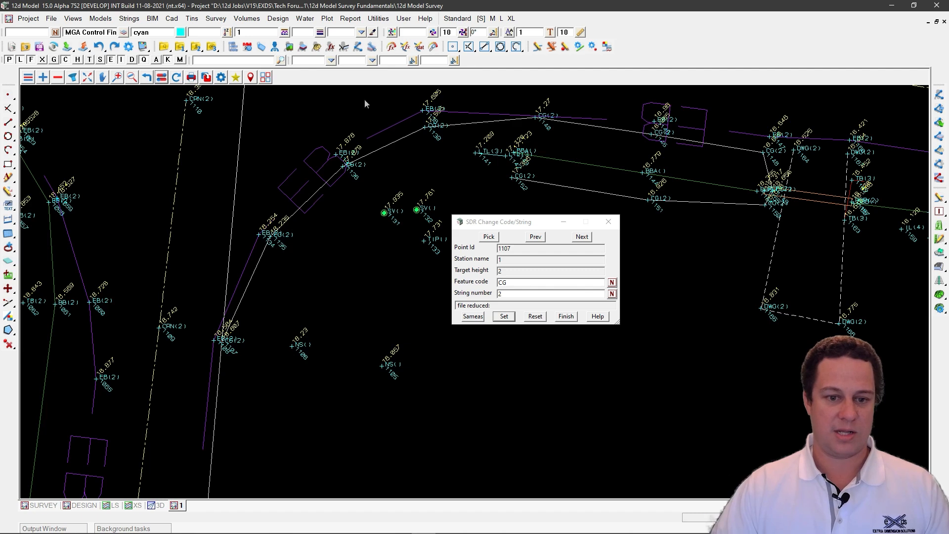
Check the corrected change of grade strings on both sides of the road and finish the code/string edit.
{"action": "scroll", "coordinate": [309, 216], "scroll_direction": "down", "scroll_amount": 3}
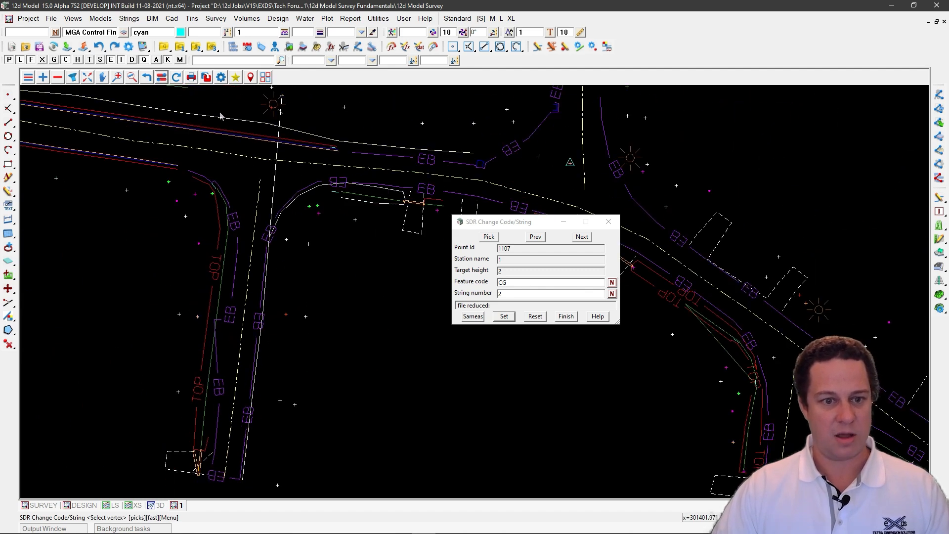
{"action": "scroll", "coordinate": [245, 123], "scroll_direction": "up", "scroll_amount": 3}
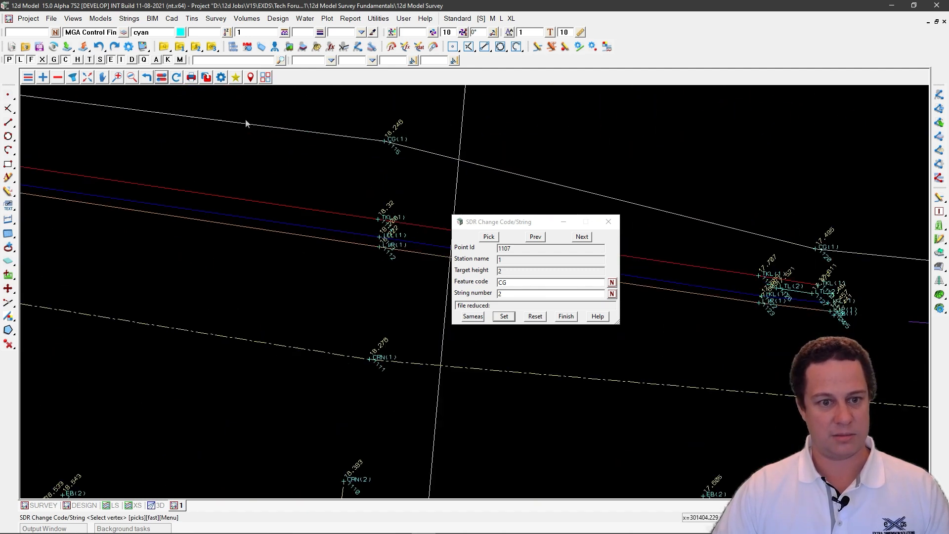
{"action": "scroll", "coordinate": [282, 128], "scroll_direction": "down", "scroll_amount": 3}
{"action": "scroll", "coordinate": [295, 230], "scroll_direction": "down", "scroll_amount": 3}
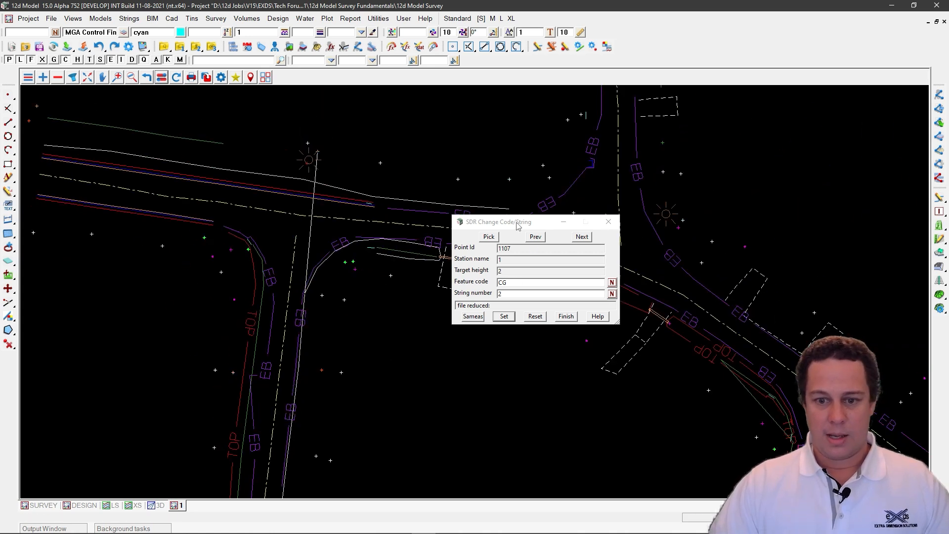
{"action": "left_click_drag", "start_coordinate": [516, 223], "coordinate": [368, 170]}
{"action": "left_click", "coordinate": [417, 262]}
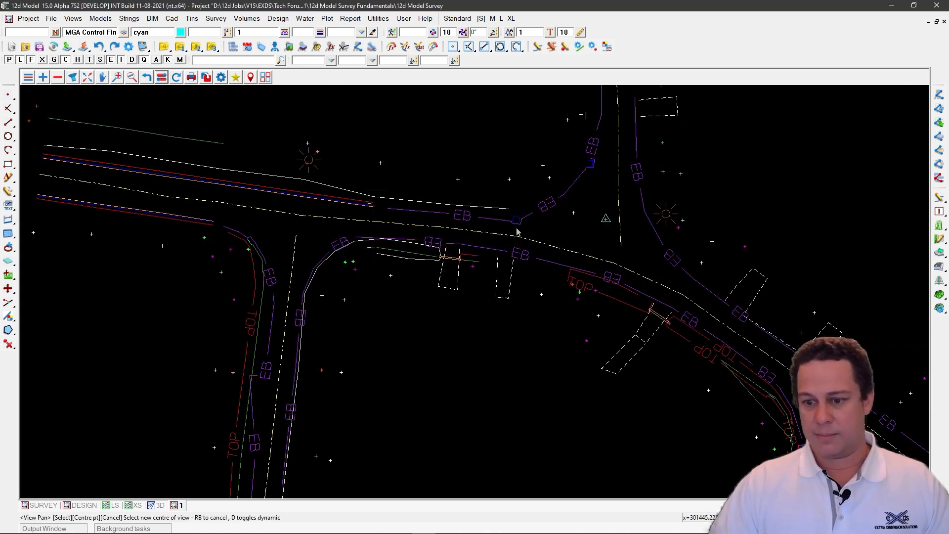
Examine the crossing bank string around point 1325 coded BB(6) near the south-eastern side street.
{"action": "scroll", "coordinate": [310, 169], "scroll_direction": "down", "scroll_amount": 2}
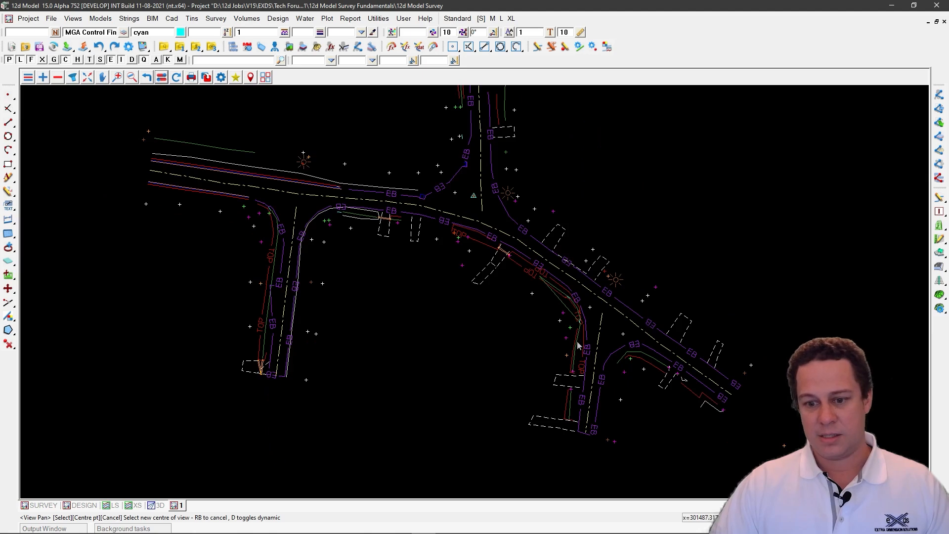
{"action": "scroll", "coordinate": [578, 345], "scroll_direction": "up", "scroll_amount": 4}
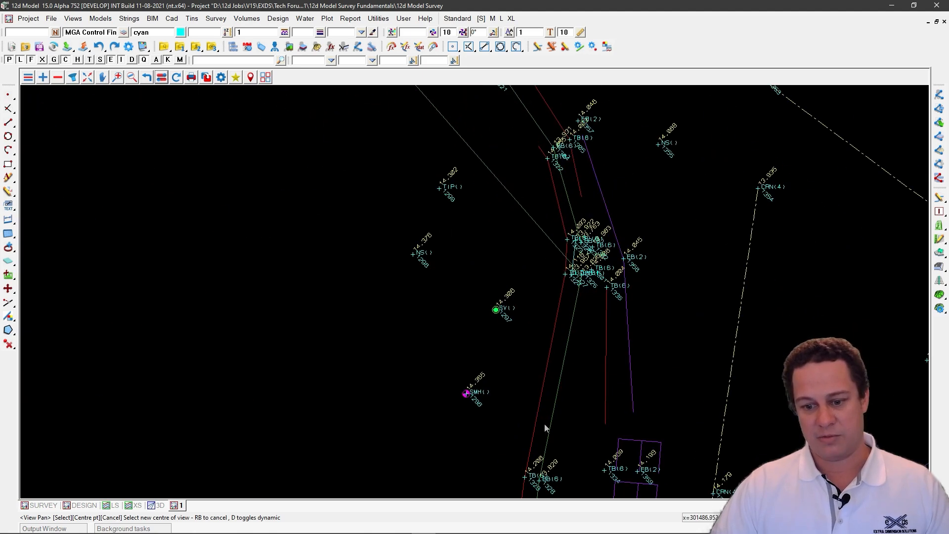
{"action": "scroll", "coordinate": [573, 314], "scroll_direction": "up", "scroll_amount": 2}
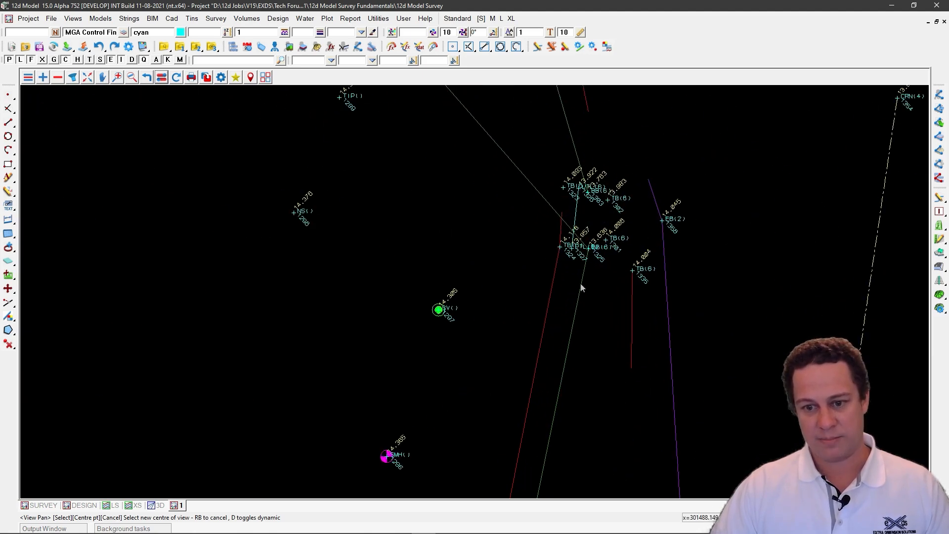
{"action": "scroll", "coordinate": [593, 249], "scroll_direction": "up", "scroll_amount": 4}
{"action": "scroll", "coordinate": [590, 262], "scroll_direction": "down", "scroll_amount": 3}
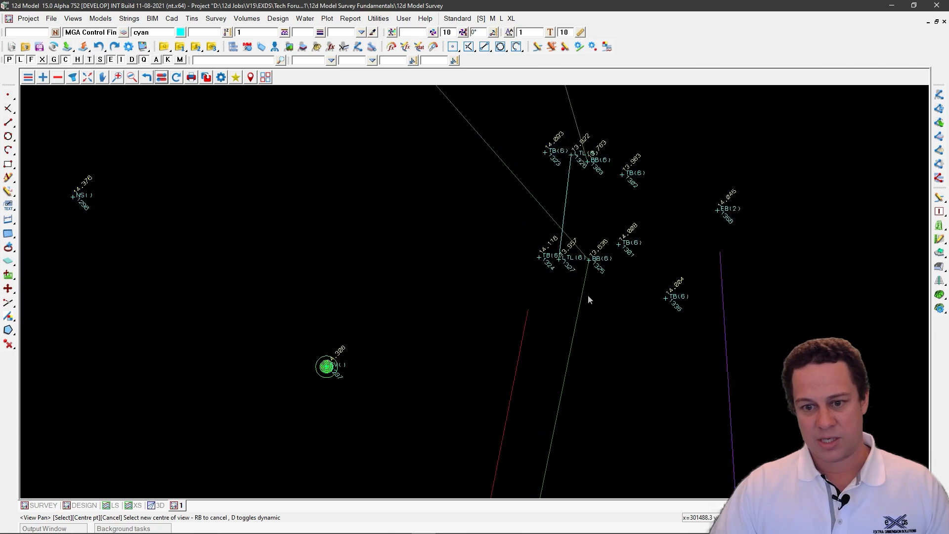
Compare the stringing of the BB(6) bank between points 1303 and 1325 with the neighbouring TB(6) and LTL(6) strings.
{"action": "scroll", "coordinate": [594, 294], "scroll_direction": "down", "scroll_amount": 2}
{"action": "scroll", "coordinate": [574, 378], "scroll_direction": "down", "scroll_amount": 3}
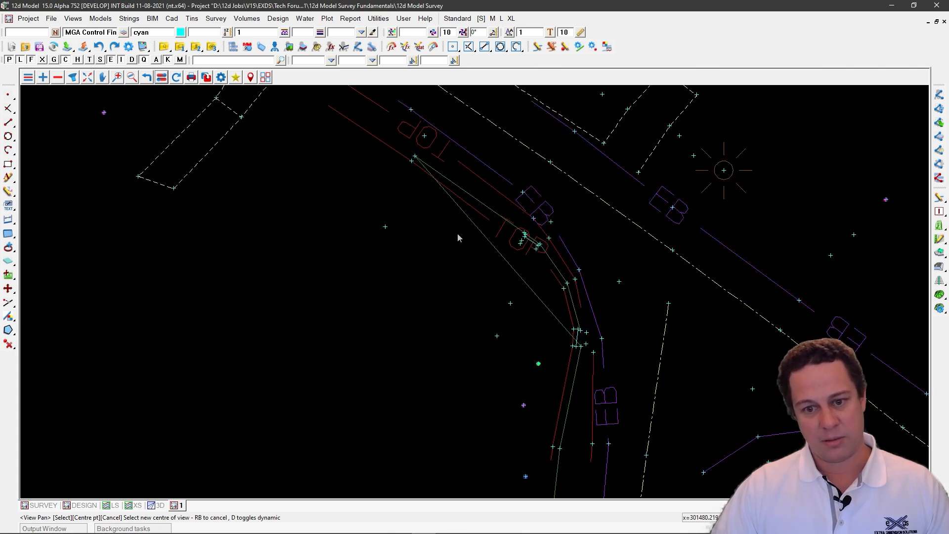
{"action": "scroll", "coordinate": [572, 397], "scroll_direction": "up", "scroll_amount": 4}
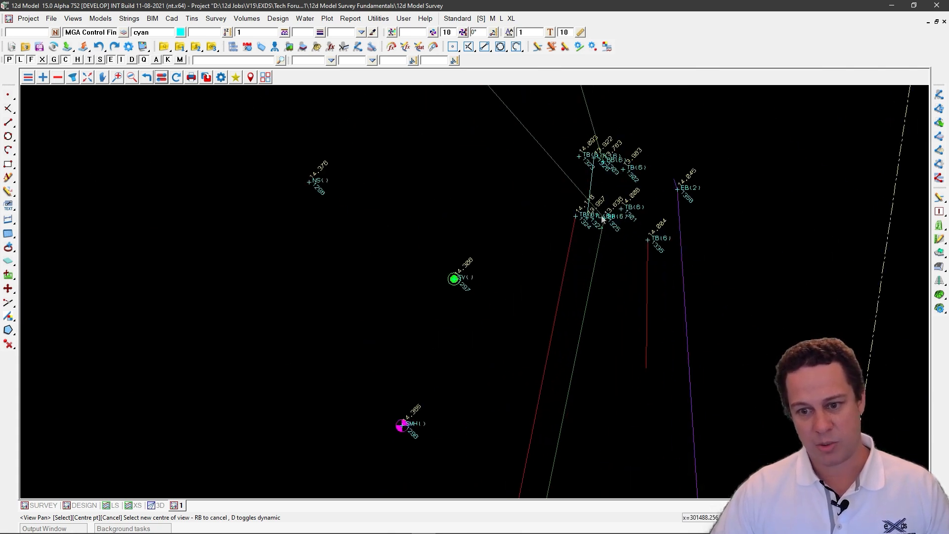
{"action": "scroll", "coordinate": [598, 339], "scroll_direction": "down", "scroll_amount": 3}
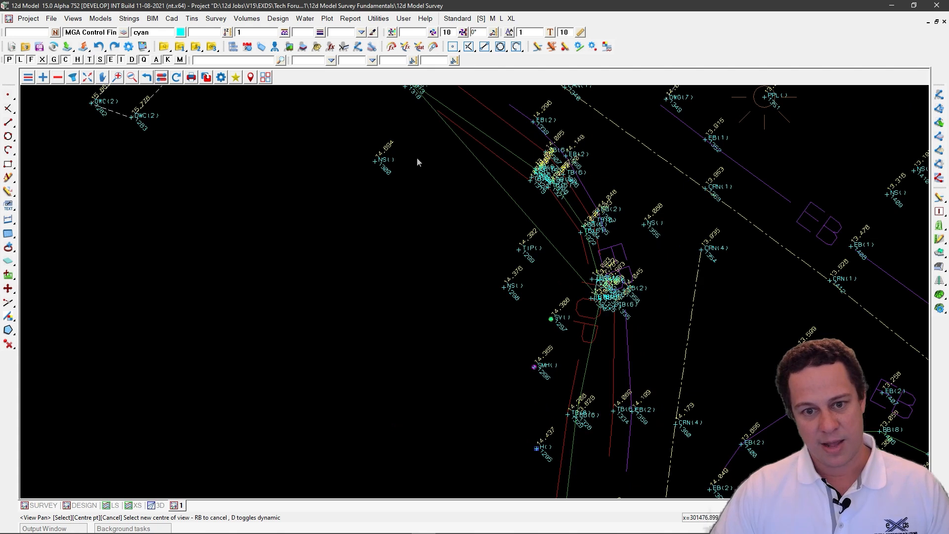
{"action": "scroll", "coordinate": [419, 148], "scroll_direction": "down", "scroll_amount": 1}
{"action": "scroll", "coordinate": [518, 267], "scroll_direction": "up", "scroll_amount": 7}
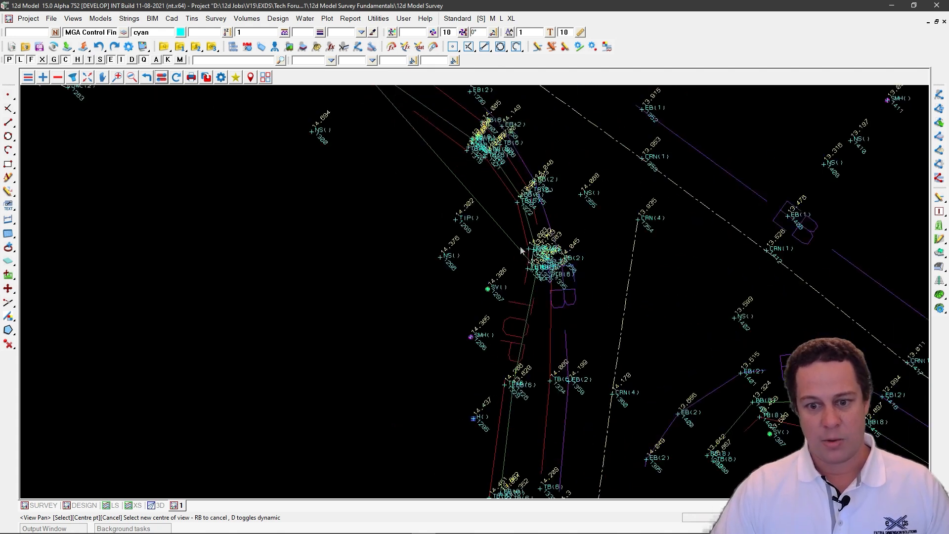
{"action": "scroll", "coordinate": [519, 272], "scroll_direction": "up", "scroll_amount": 2}
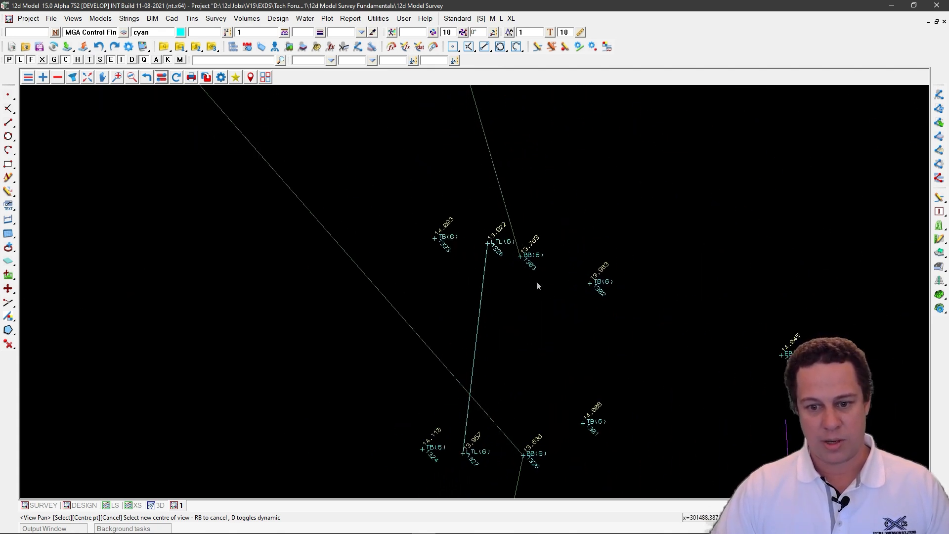
{"action": "scroll", "coordinate": [243, 254], "scroll_direction": "down", "scroll_amount": 4}
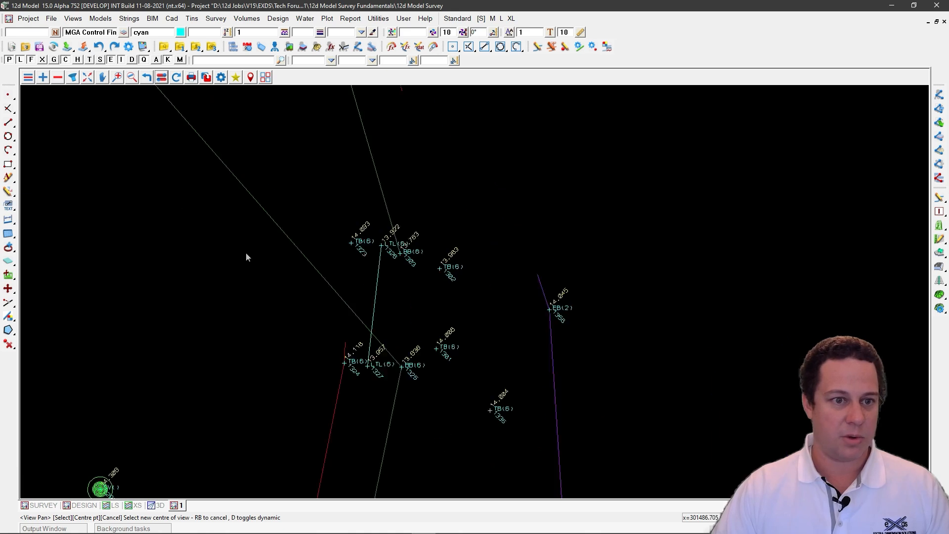
Auto order the crossing BB(6) bank string near the side street and finish the ordering after checking its path.
{"action": "left_click", "coordinate": [216, 20]}
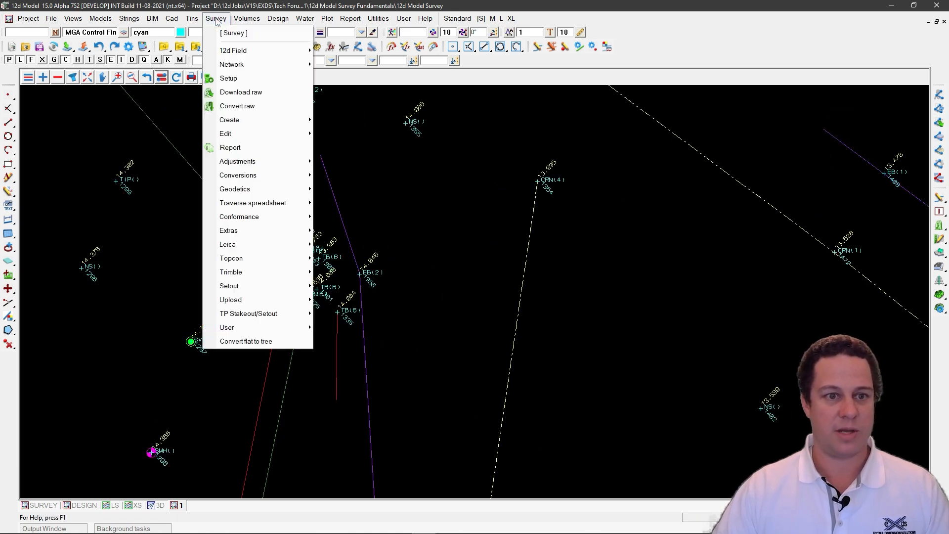
{"action": "mouse_move", "coordinate": [256, 135]}
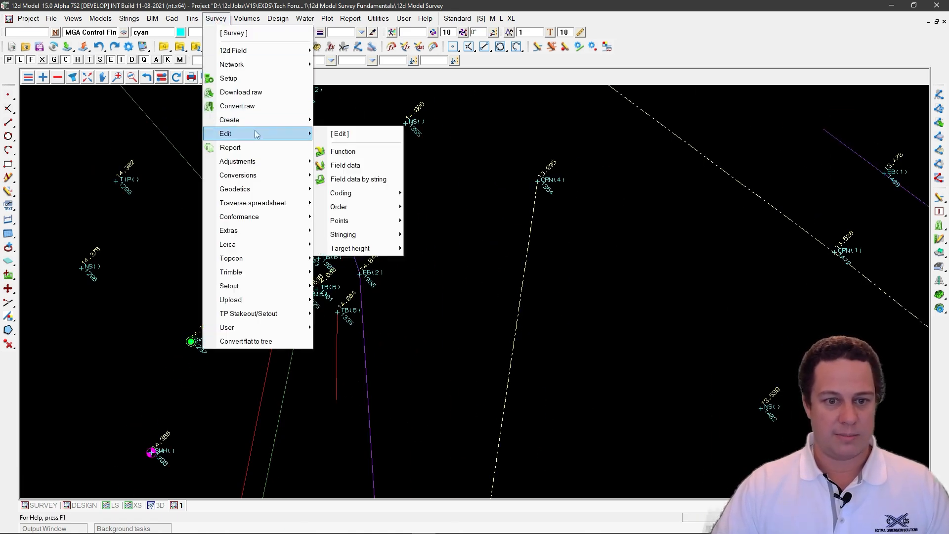
{"action": "mouse_move", "coordinate": [368, 207]}
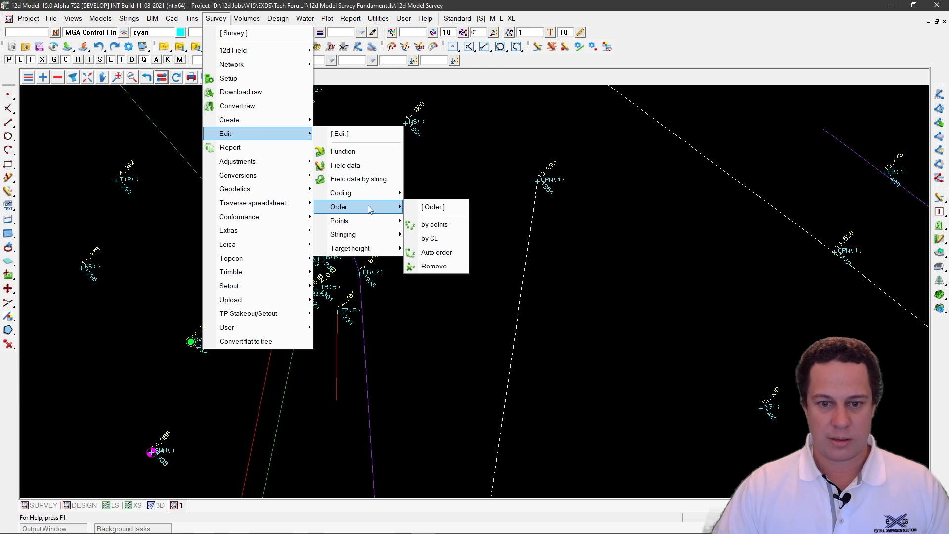
{"action": "left_click", "coordinate": [437, 252]}
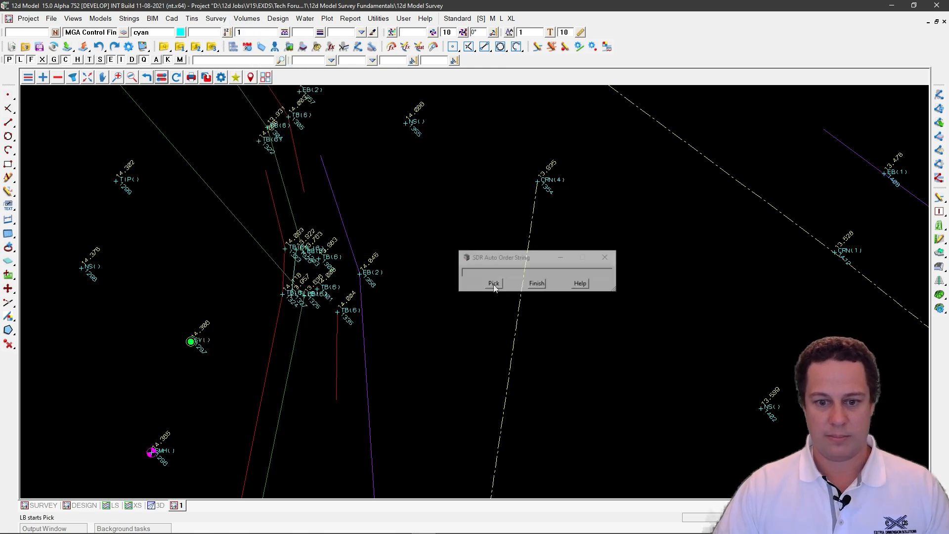
{"action": "left_click", "coordinate": [493, 283]}
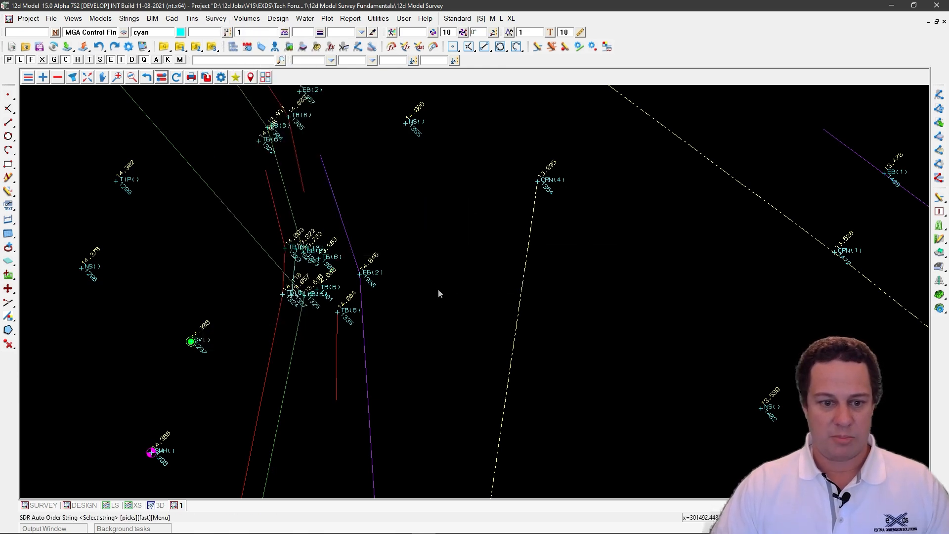
{"action": "left_click", "coordinate": [289, 189]}
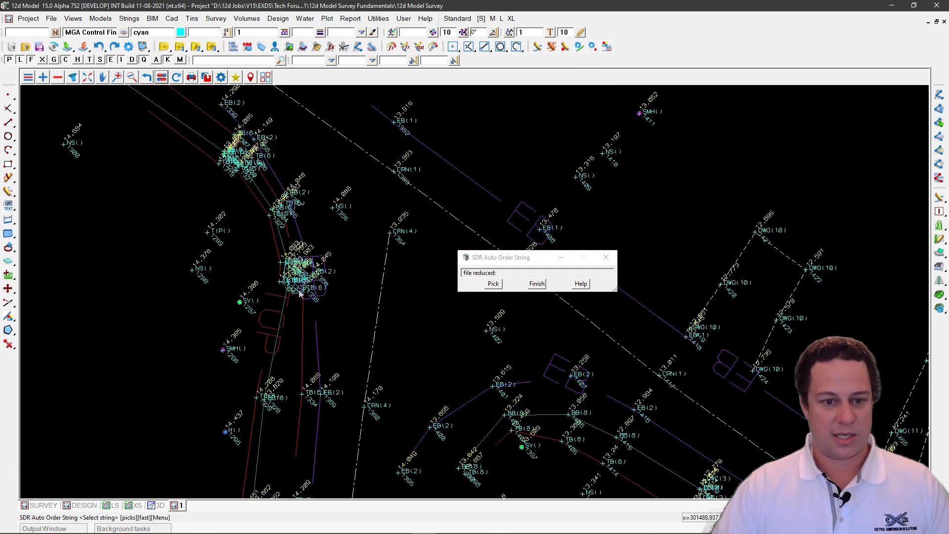
{"action": "scroll", "coordinate": [299, 292], "scroll_direction": "up", "scroll_amount": 3}
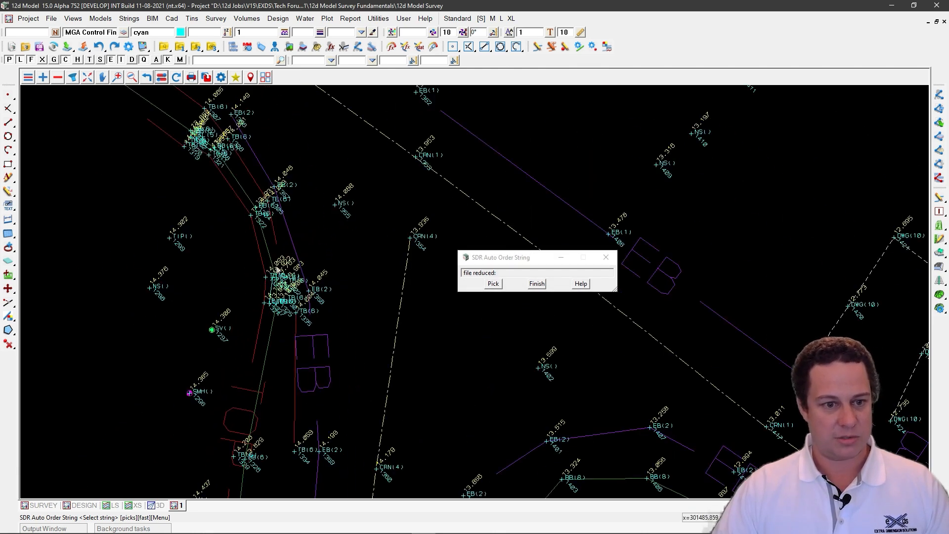
{"action": "scroll", "coordinate": [324, 303], "scroll_direction": "down", "scroll_amount": 2}
{"action": "scroll", "coordinate": [197, 177], "scroll_direction": "up", "scroll_amount": 4}
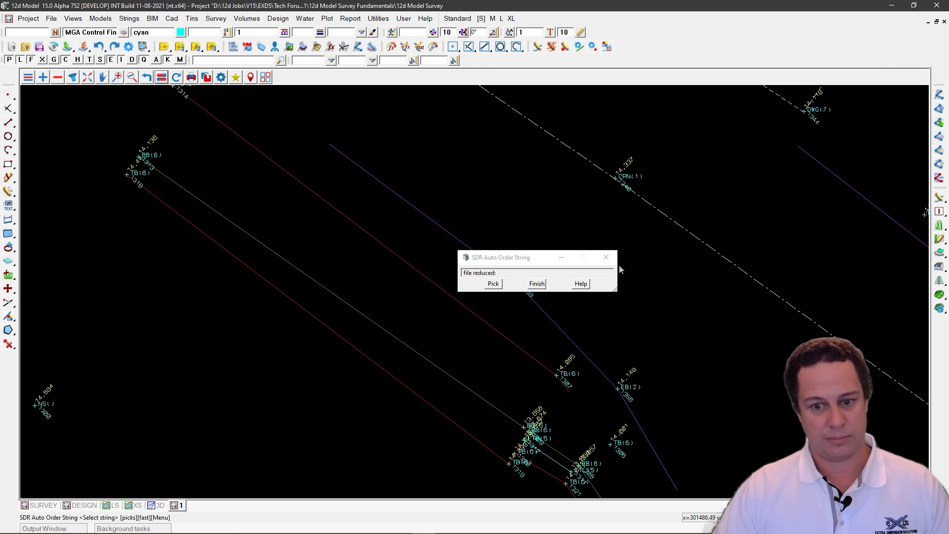
{"action": "left_click", "coordinate": [537, 285]}
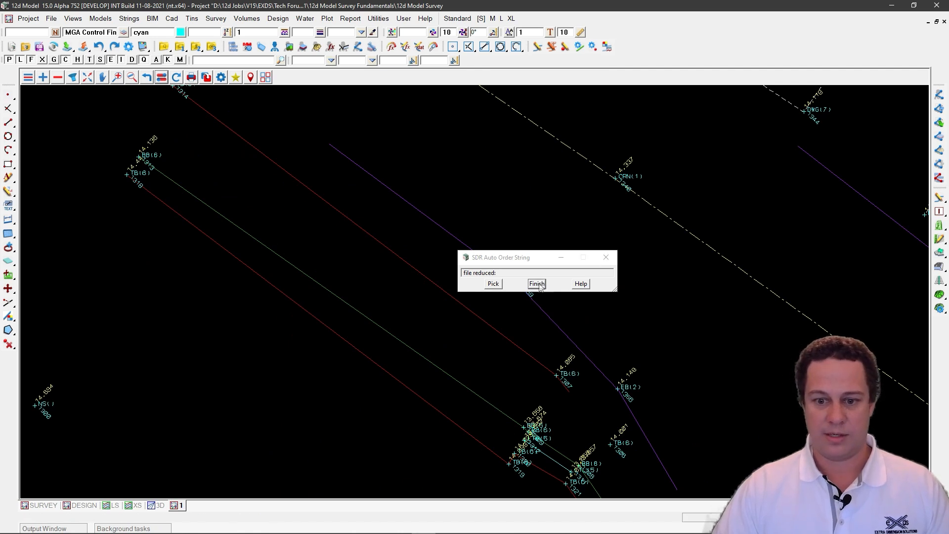
{"action": "left_click", "coordinate": [216, 18]}
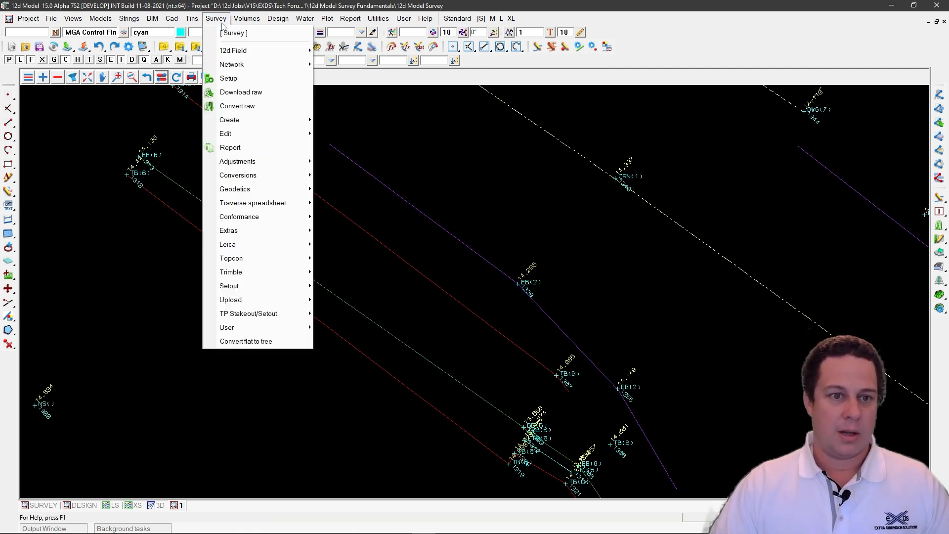
{"action": "mouse_move", "coordinate": [280, 134]}
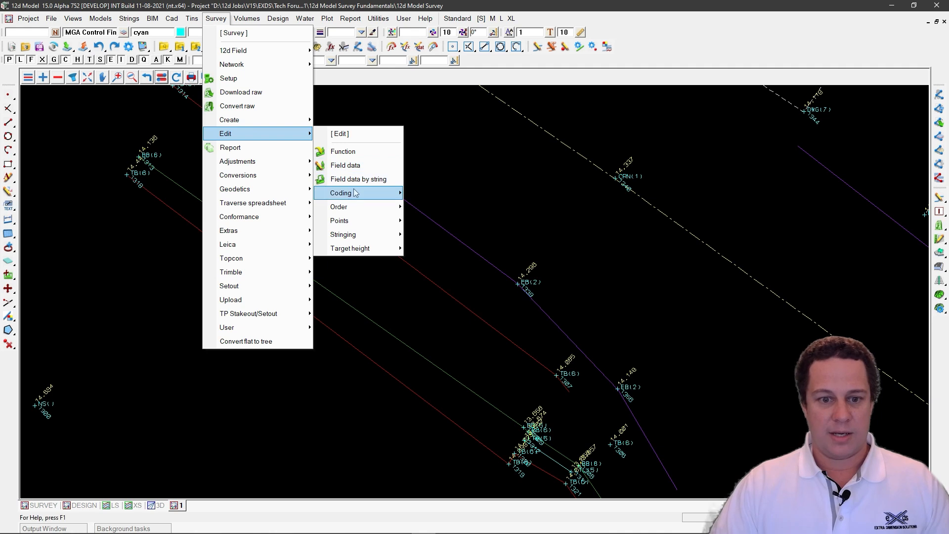
{"action": "mouse_move", "coordinate": [355, 193]}
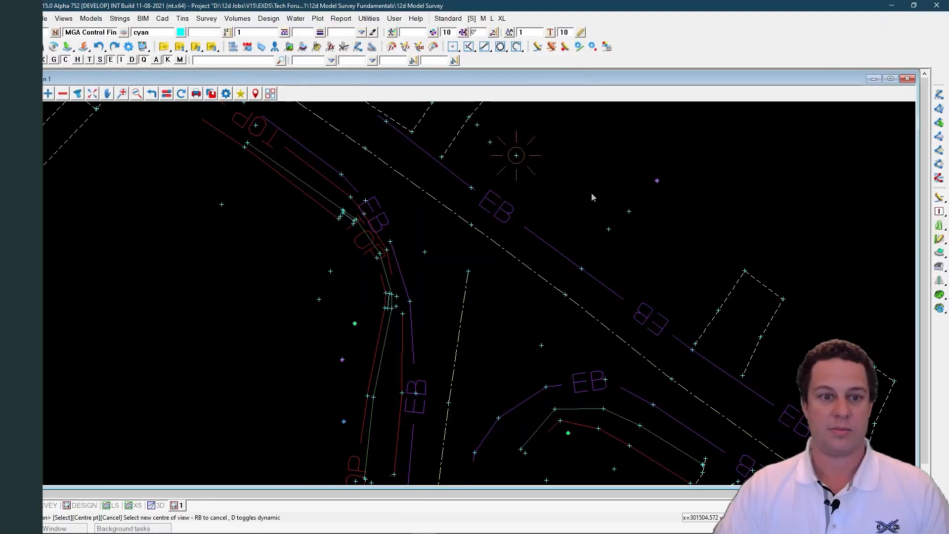
Open the field data of the 4339aco survey function for editing.
{"action": "left_click", "coordinate": [207, 19]}
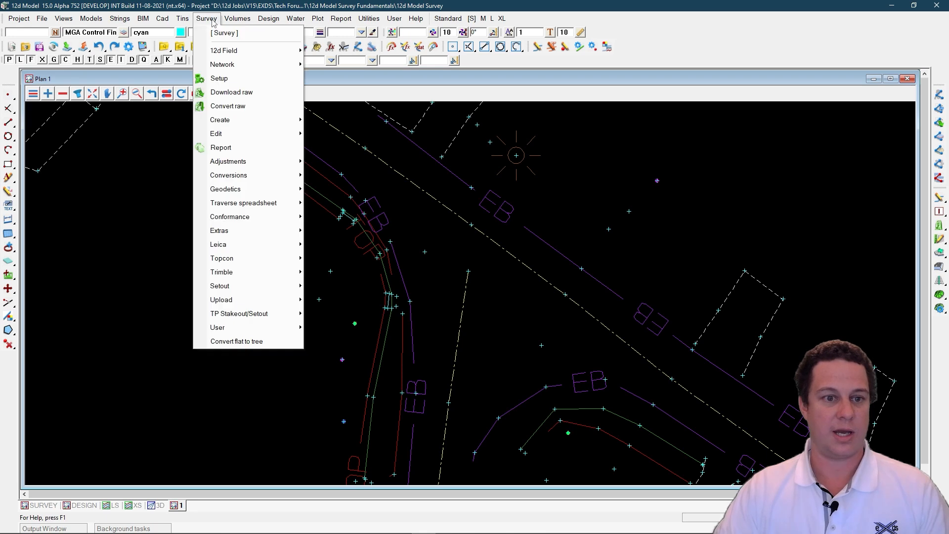
{"action": "mouse_move", "coordinate": [273, 132]}
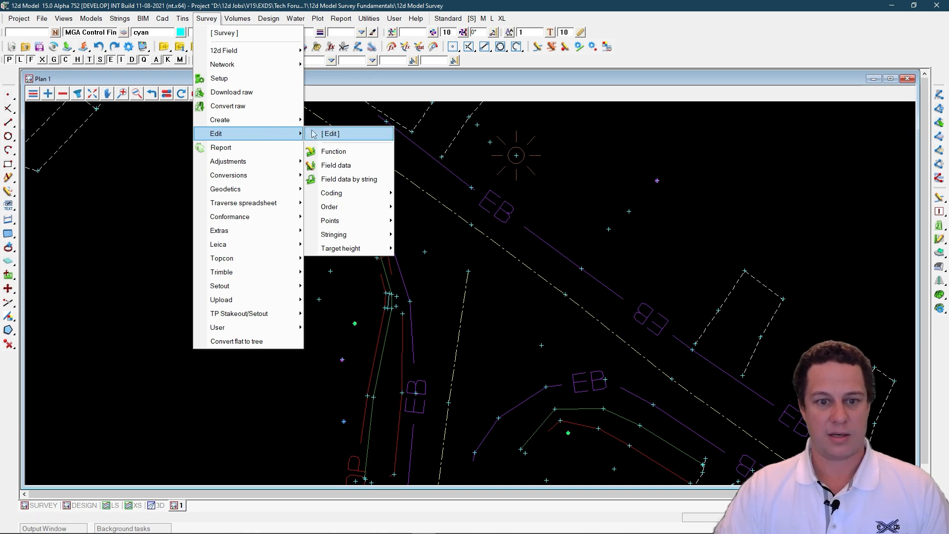
{"action": "left_click", "coordinate": [362, 166]}
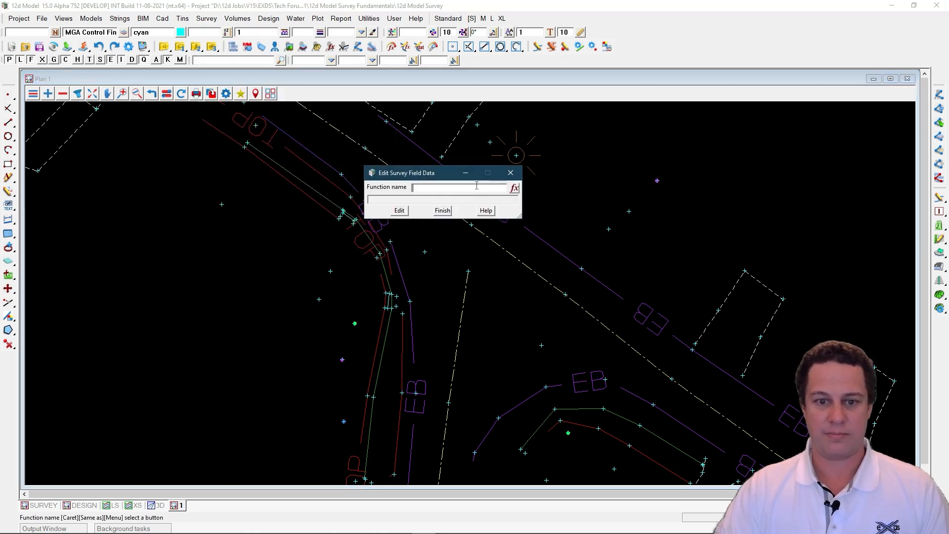
{"action": "left_click", "coordinate": [514, 189]}
{"action": "double_click", "coordinate": [529, 198]}
{"action": "left_click", "coordinate": [400, 210]}
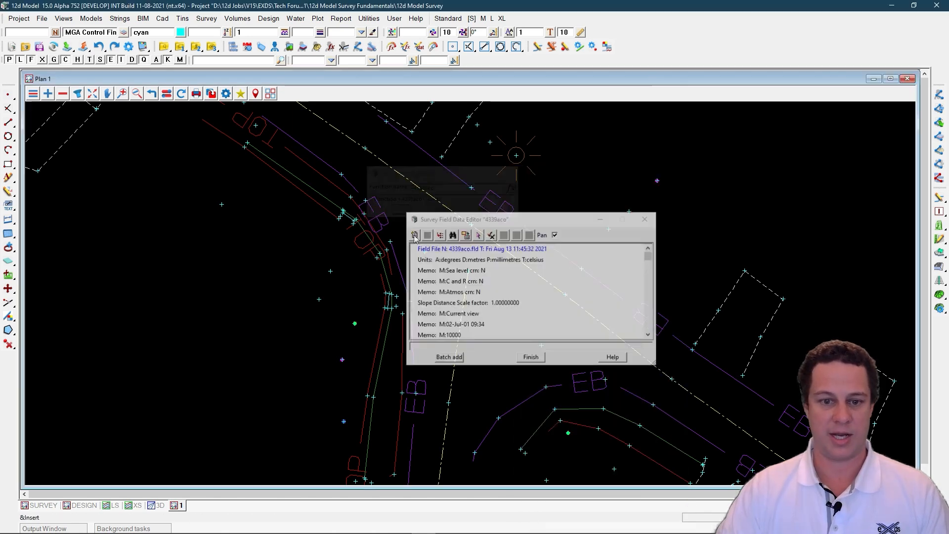
Enlarge the field data editor and arrange it side by side with the plan view.
{"action": "left_click_drag", "start_coordinate": [429, 179], "coordinate": [93, 114]}
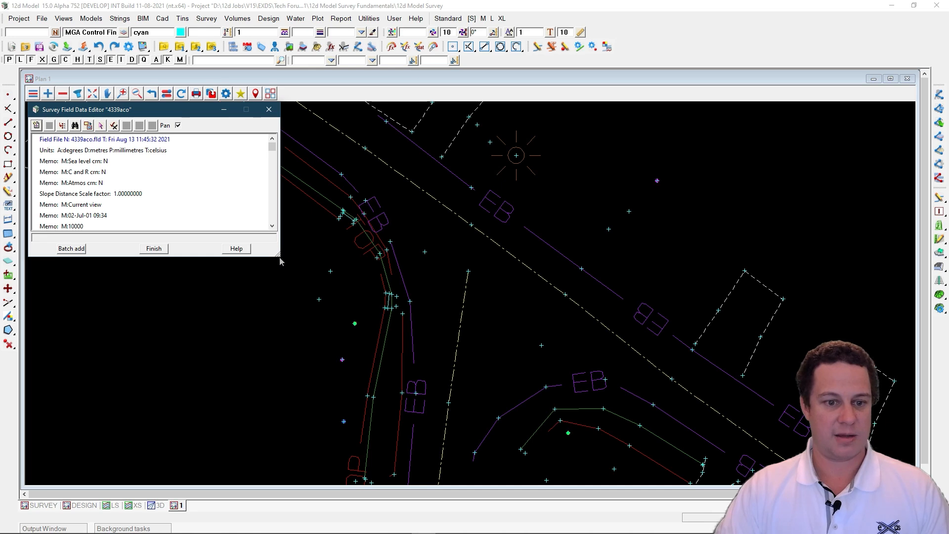
{"action": "left_click_drag", "start_coordinate": [280, 251], "coordinate": [431, 477]}
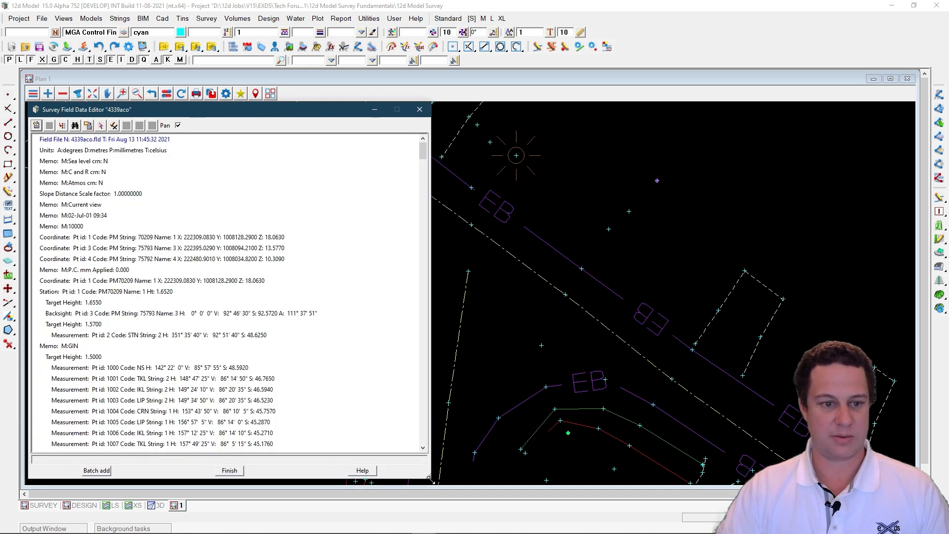
{"action": "left_click", "coordinate": [271, 93]}
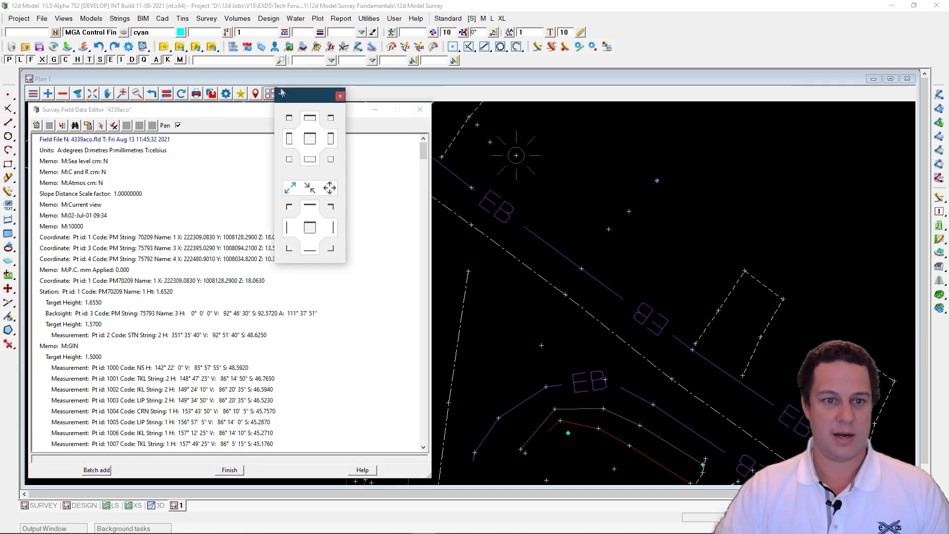
{"action": "left_click", "coordinate": [330, 139]}
{"action": "left_click_drag", "start_coordinate": [431, 103], "coordinate": [467, 72]}
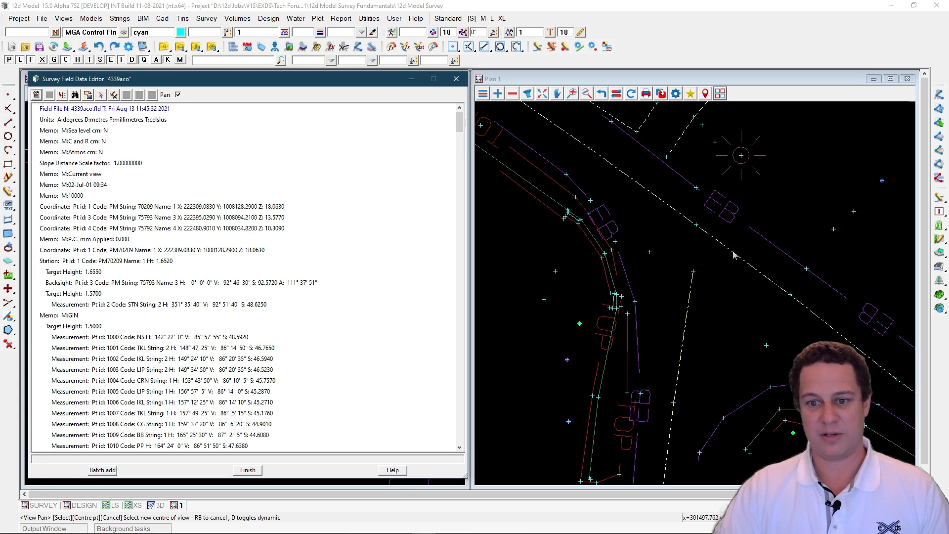
Step through the measurement records from point 1001 to point 1030 and follow their locations on the plan.
{"action": "left_click", "coordinate": [142, 351]}
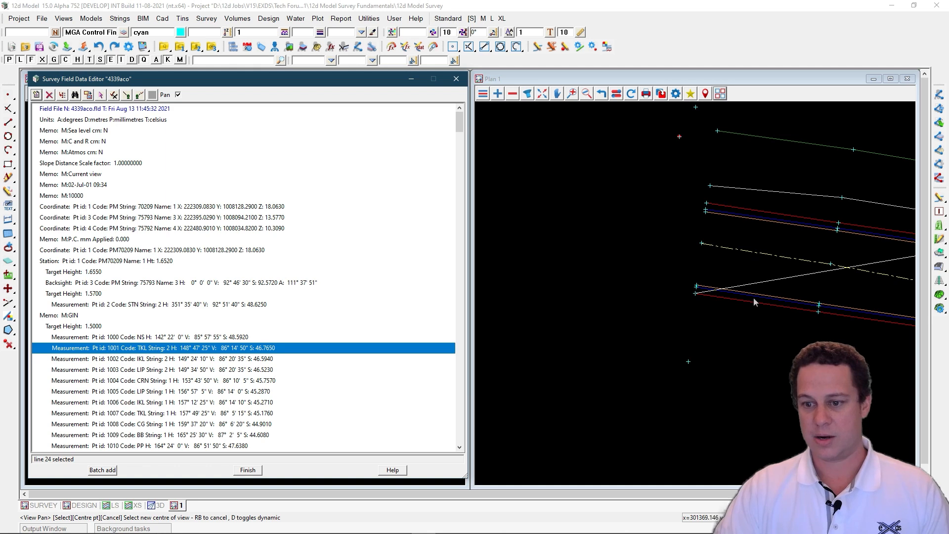
{"action": "scroll", "coordinate": [619, 294], "scroll_direction": "down", "scroll_amount": 4}
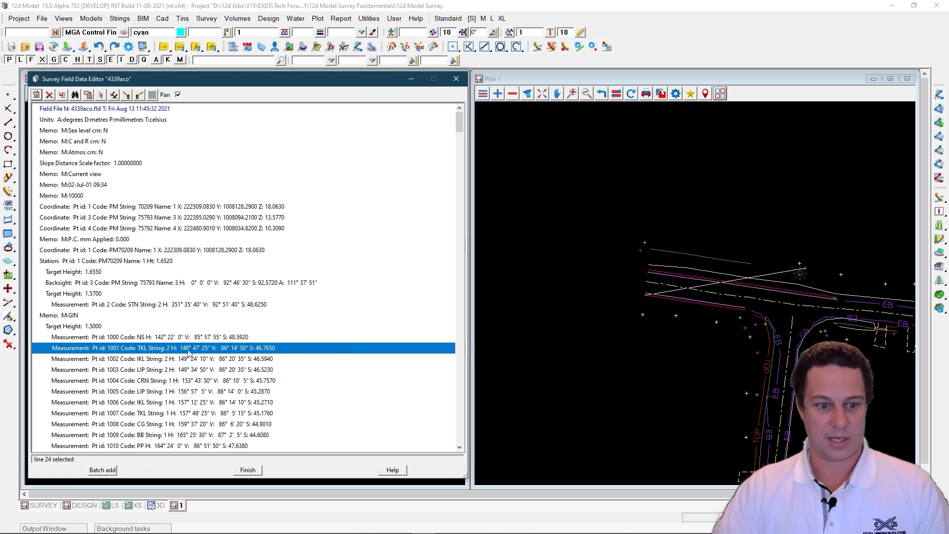
{"action": "key", "text": "Down"}
{"action": "key", "text": "Down"}
{"action": "key", "text": "Down"}
{"action": "key", "text": "Down"}
{"action": "key", "text": "Down"}
{"action": "key", "text": "Down"}
{"action": "key", "text": "Down"}
{"action": "key", "text": "Down"}
{"action": "key", "text": "Down"}
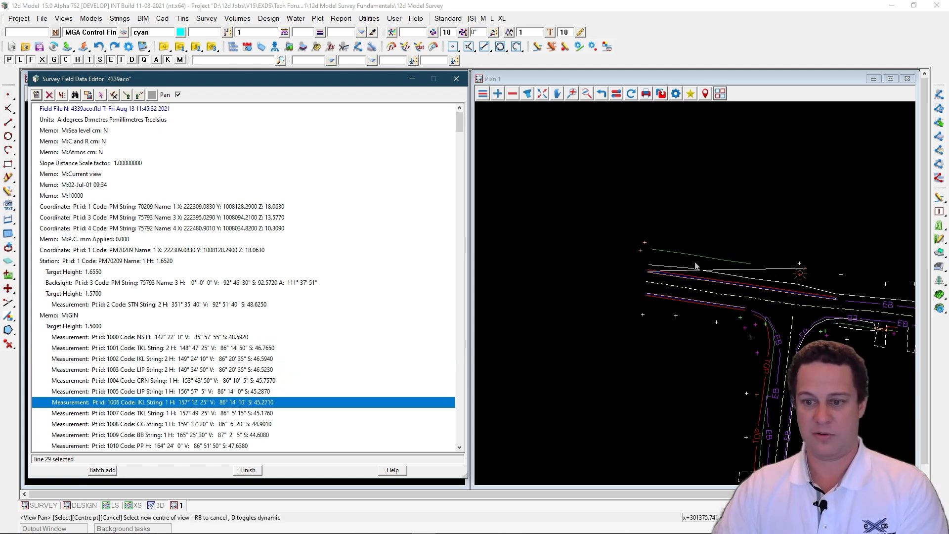
{"action": "key", "text": "Down"}
{"action": "key", "text": "Down"}
{"action": "key", "text": "Down"}
{"action": "key", "text": "Down"}
{"action": "key", "text": "Down"}
{"action": "key", "text": "Down"}
{"action": "key", "text": "Down"}
{"action": "key", "text": "Down"}
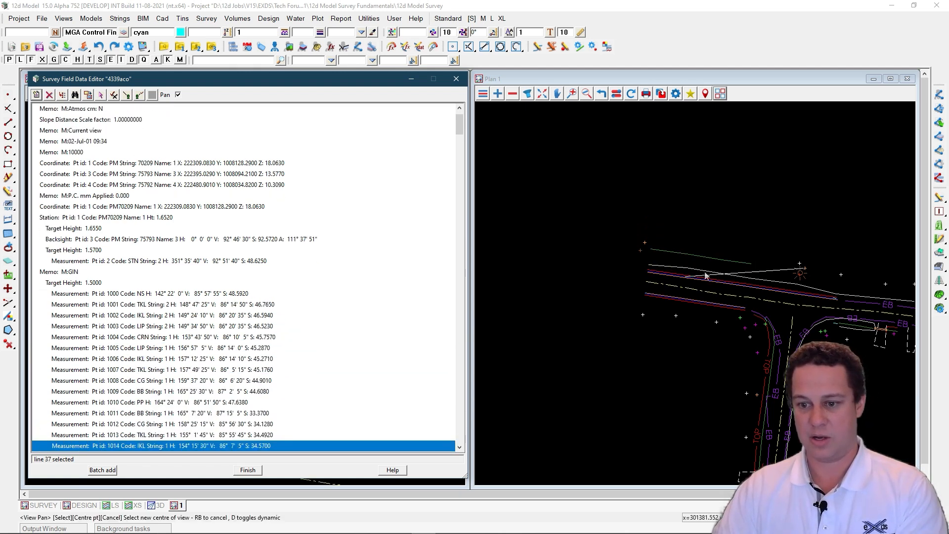
{"action": "key", "text": "Down"}
{"action": "key", "text": "Down"}
{"action": "key", "text": "Down"}
{"action": "key", "text": "Down"}
{"action": "key", "text": "Down"}
{"action": "key", "text": "Down"}
{"action": "key", "text": "Down"}
{"action": "key", "text": "Down"}
{"action": "key", "text": "Down"}
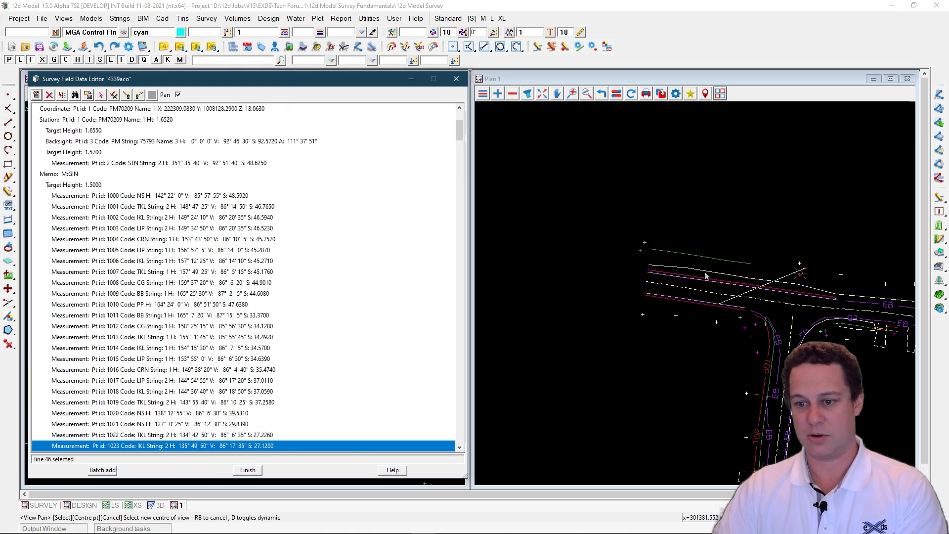
{"action": "key", "text": "Down"}
{"action": "key", "text": "Down"}
{"action": "key", "text": "Down"}
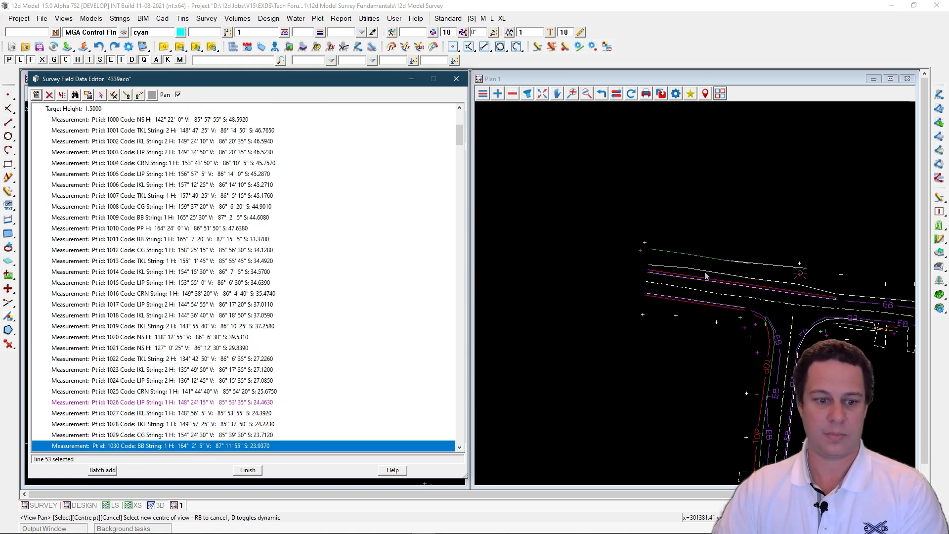
Review the magenta edited records from point 1026 to the target height above point 1041, comparing them with the unedited record of point 1023.
{"action": "left_click", "coordinate": [173, 402]}
{"action": "scroll", "coordinate": [677, 261], "scroll_direction": "up", "scroll_amount": 5}
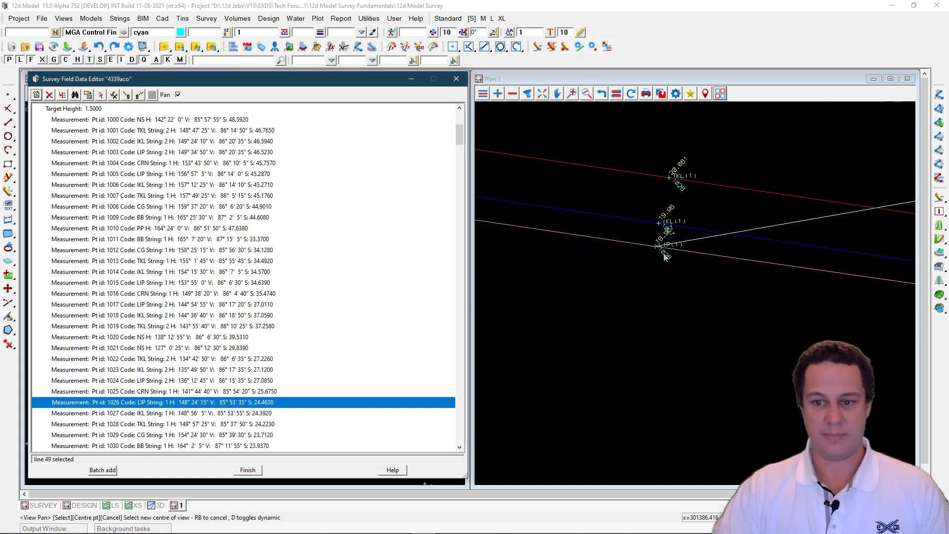
{"action": "left_click", "coordinate": [188, 369]}
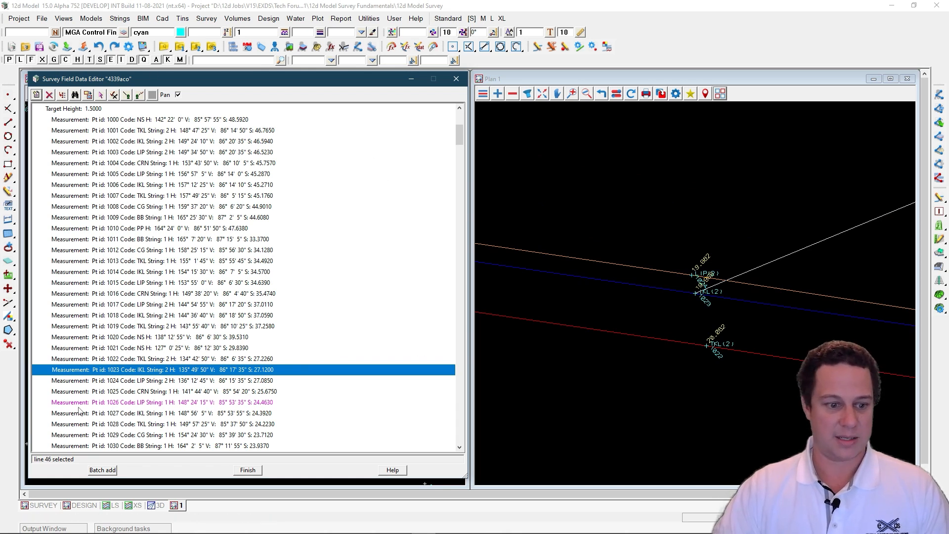
{"action": "scroll", "coordinate": [179, 286], "scroll_direction": "down", "scroll_amount": 11}
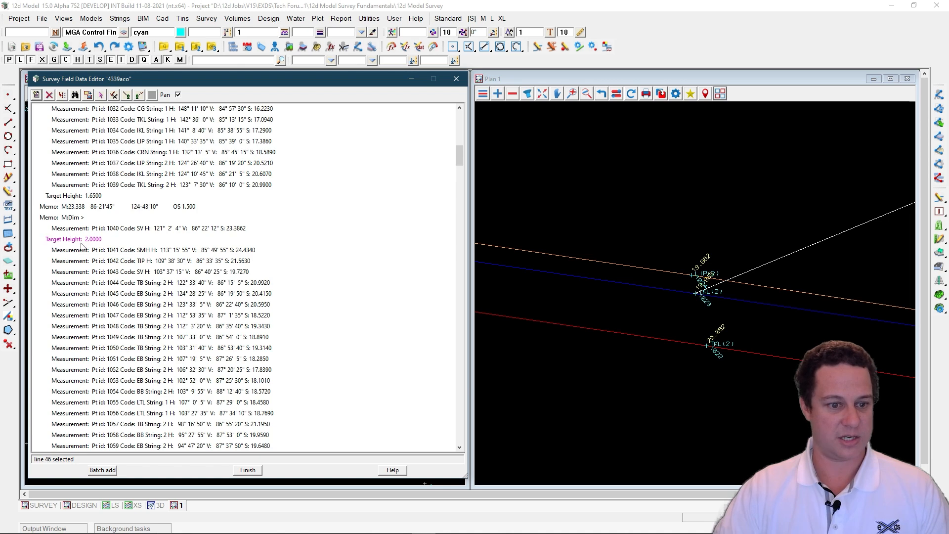
Step through the field records from point 1030 to the memo below point 1039 and follow their locations on the plan.
{"action": "scroll", "coordinate": [82, 245], "scroll_direction": "down", "scroll_amount": 9}
{"action": "scroll", "coordinate": [143, 205], "scroll_direction": "up", "scroll_amount": 11}
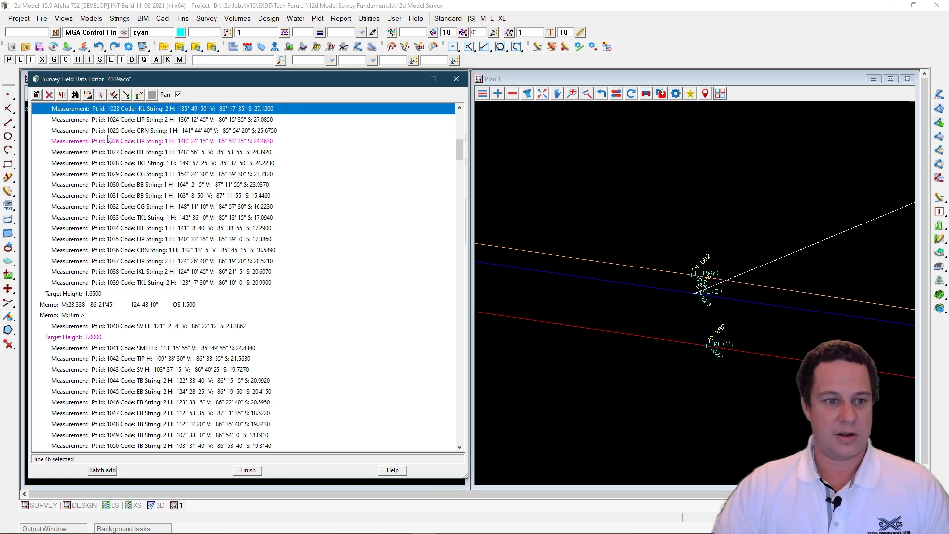
{"action": "left_click", "coordinate": [134, 178]}
{"action": "left_click", "coordinate": [143, 198]}
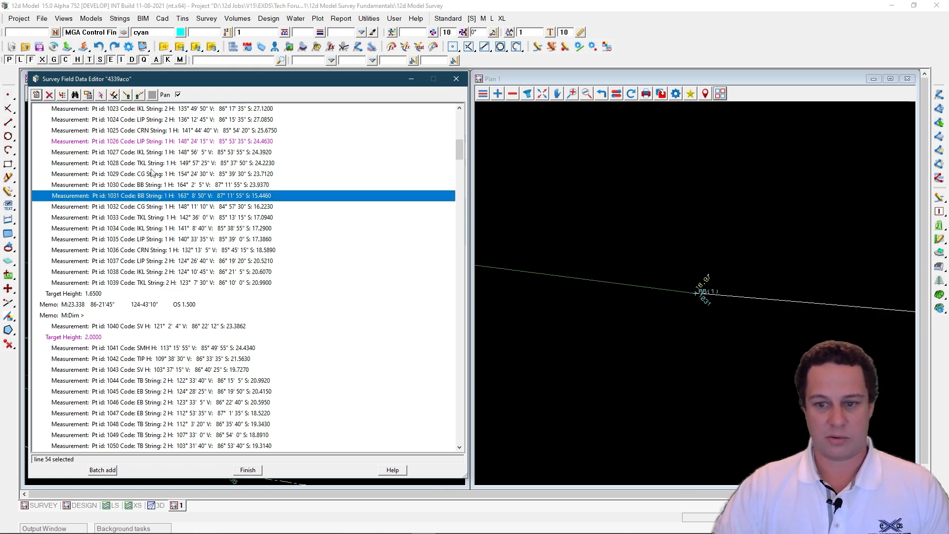
{"action": "key", "text": "Down"}
{"action": "key", "text": "Down"}
{"action": "key", "text": "Down"}
{"action": "key", "text": "Down"}
{"action": "key", "text": "Down"}
{"action": "key", "text": "Down"}
{"action": "key", "text": "Down"}
{"action": "key", "text": "Down"}
{"action": "key", "text": "Down"}
{"action": "key", "text": "Down"}
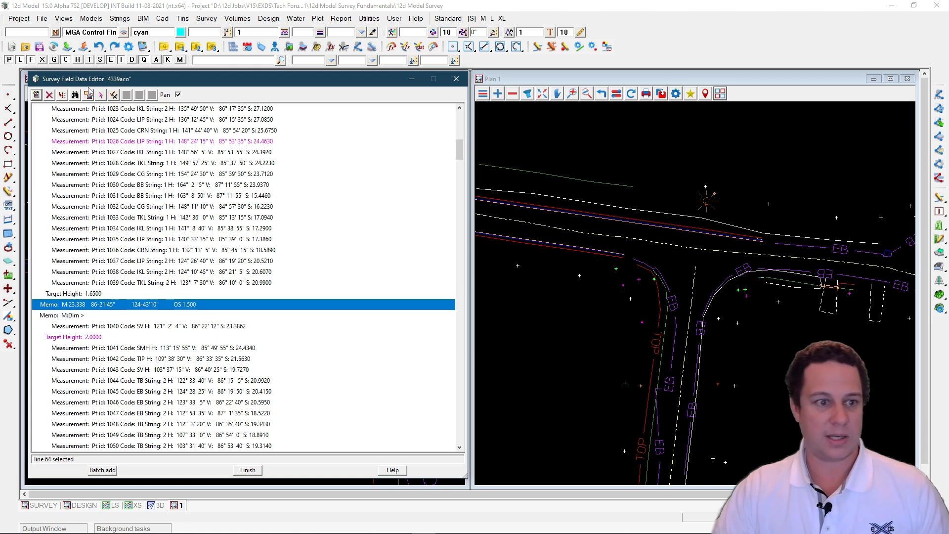
Find the field record of natural surface point 1153 by picking the point on the plan.
{"action": "left_click", "coordinate": [101, 95]}
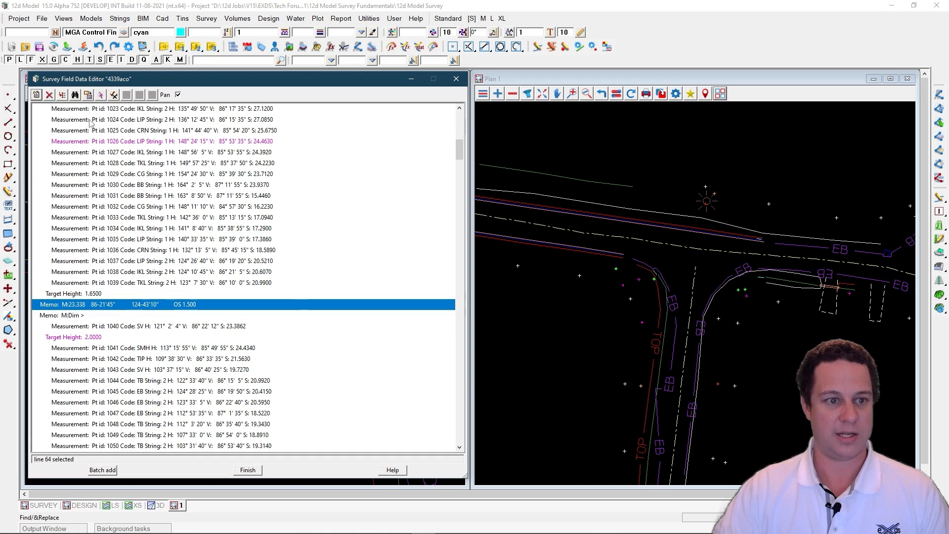
{"action": "left_click", "coordinate": [101, 96]}
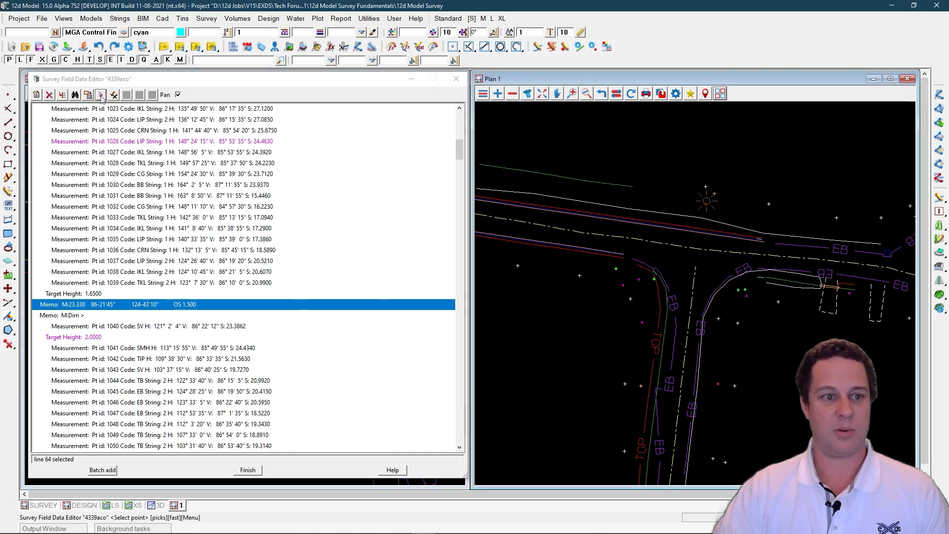
{"action": "left_click", "coordinate": [778, 302]}
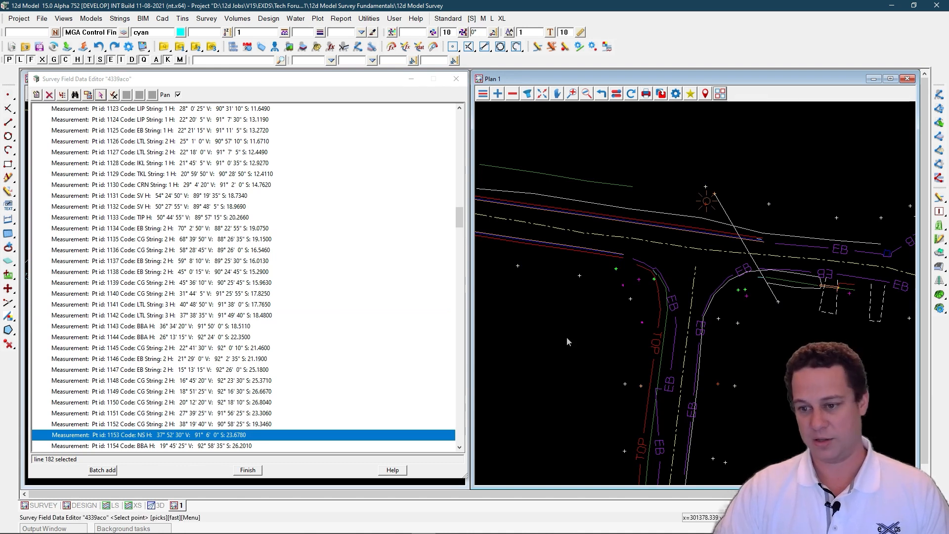
Find the field record of point 1182 by picking the end corner of the open SWP string on the plan.
{"action": "scroll", "coordinate": [600, 272], "scroll_direction": "down", "scroll_amount": 6}
{"action": "scroll", "coordinate": [768, 277], "scroll_direction": "up", "scroll_amount": 5}
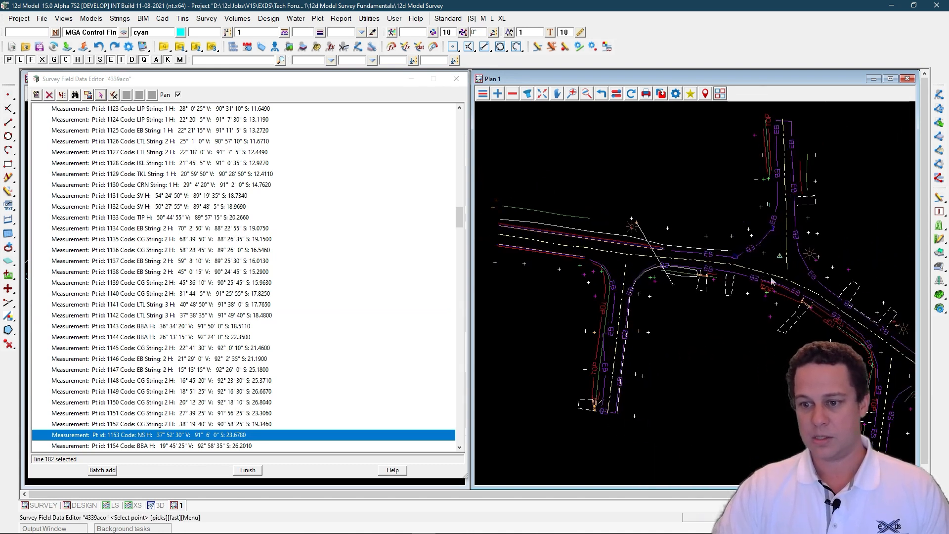
{"action": "scroll", "coordinate": [706, 241], "scroll_direction": "up", "scroll_amount": 8}
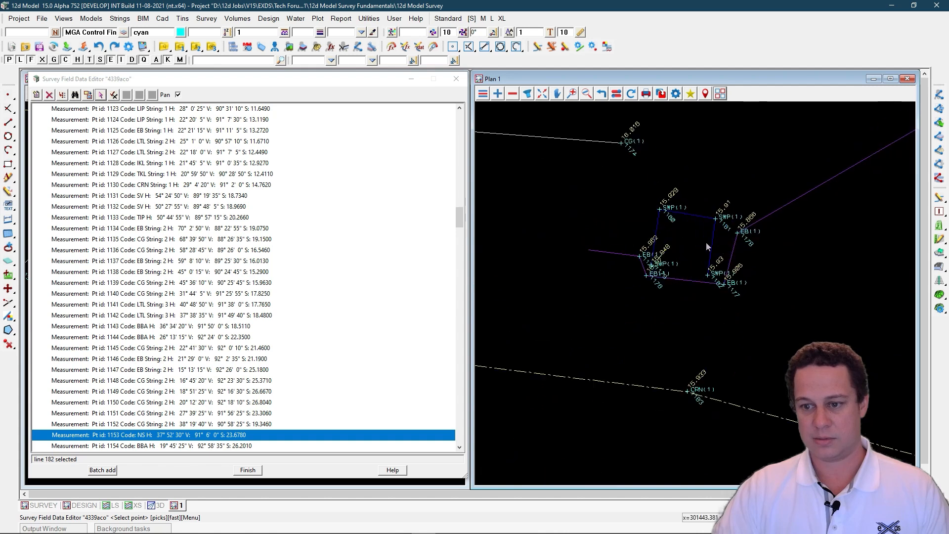
{"action": "scroll", "coordinate": [630, 228], "scroll_direction": "up", "scroll_amount": 3}
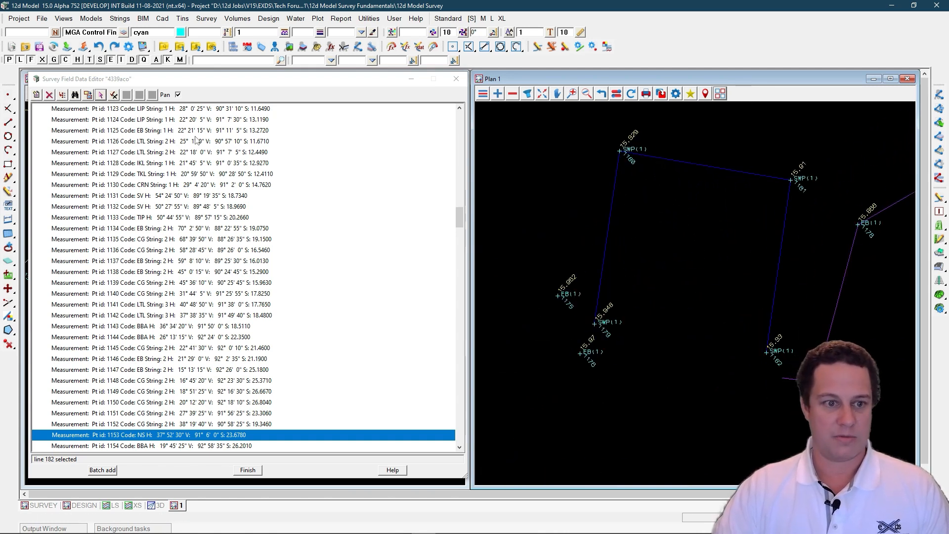
{"action": "left_click", "coordinate": [101, 95]}
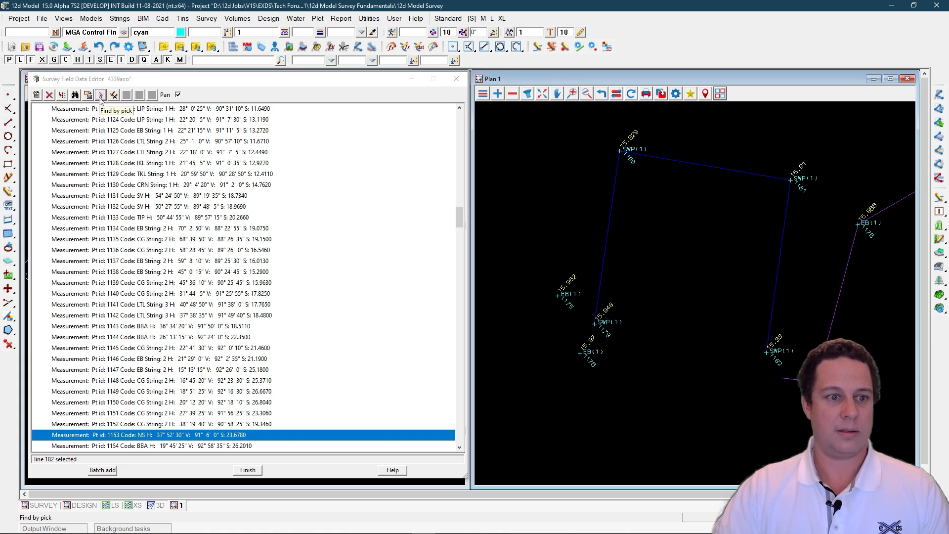
{"action": "left_click", "coordinate": [765, 357]}
{"action": "middle_click", "coordinate": [765, 358]}
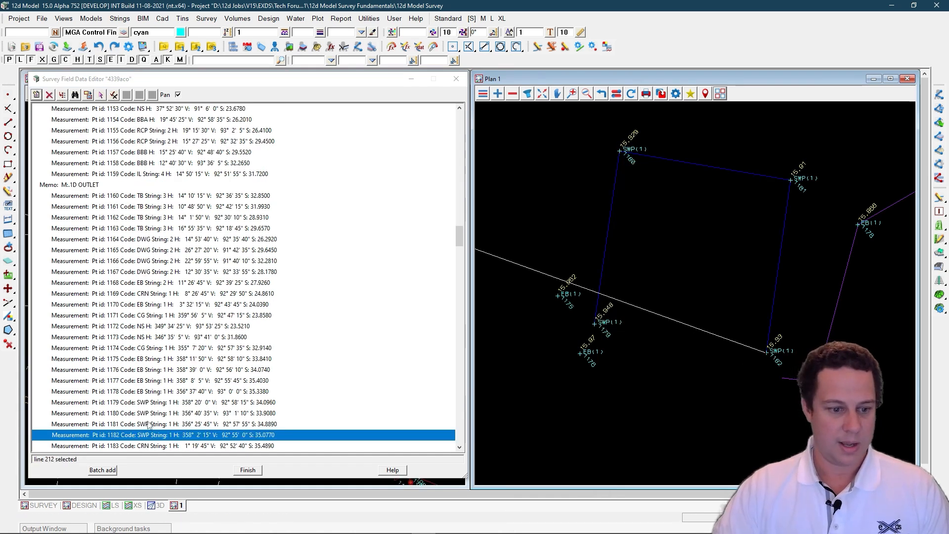
Check the SWP records of points 1179 to 1182 against the corners of the open pit string on the plan.
{"action": "left_click", "coordinate": [143, 402]}
{"action": "left_click", "coordinate": [143, 413]}
{"action": "left_click", "coordinate": [145, 424]}
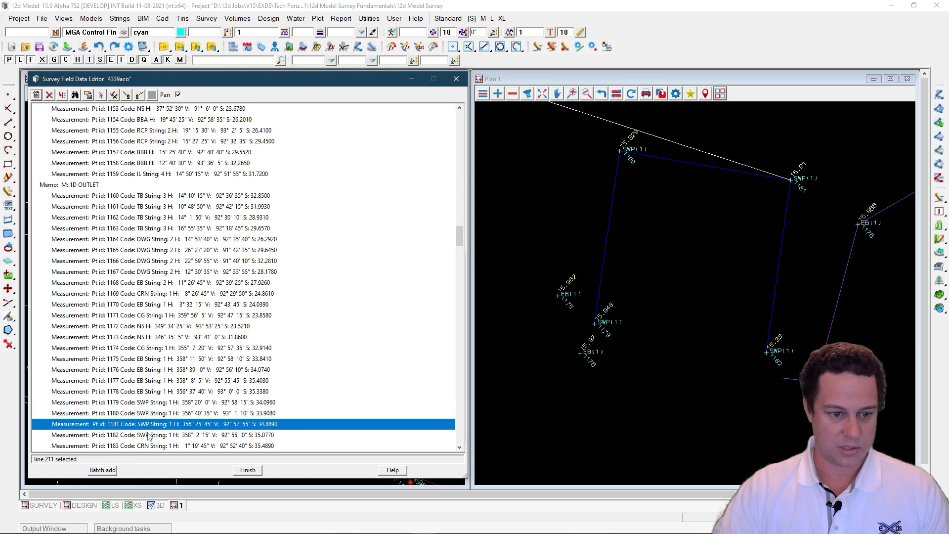
{"action": "left_click", "coordinate": [147, 435]}
{"action": "left_click", "coordinate": [154, 415]}
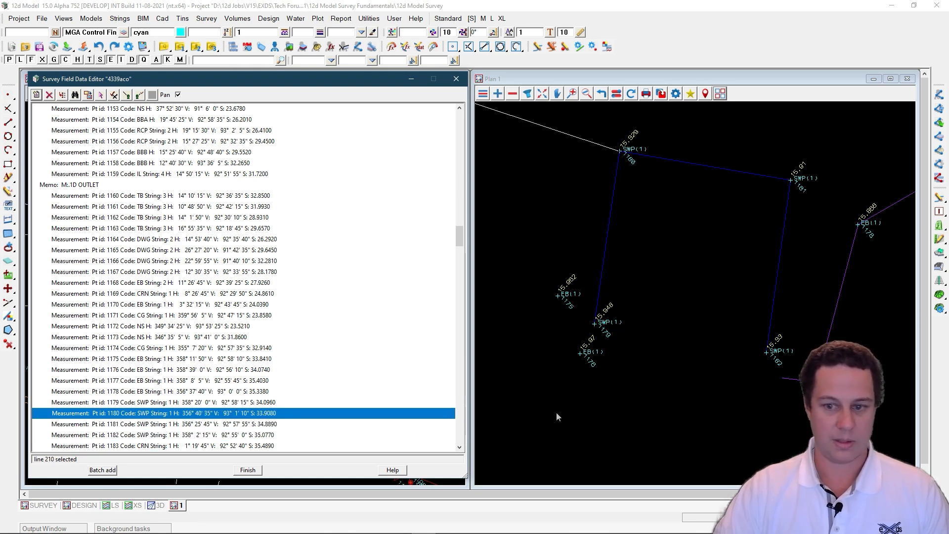
{"action": "left_click", "coordinate": [185, 435]}
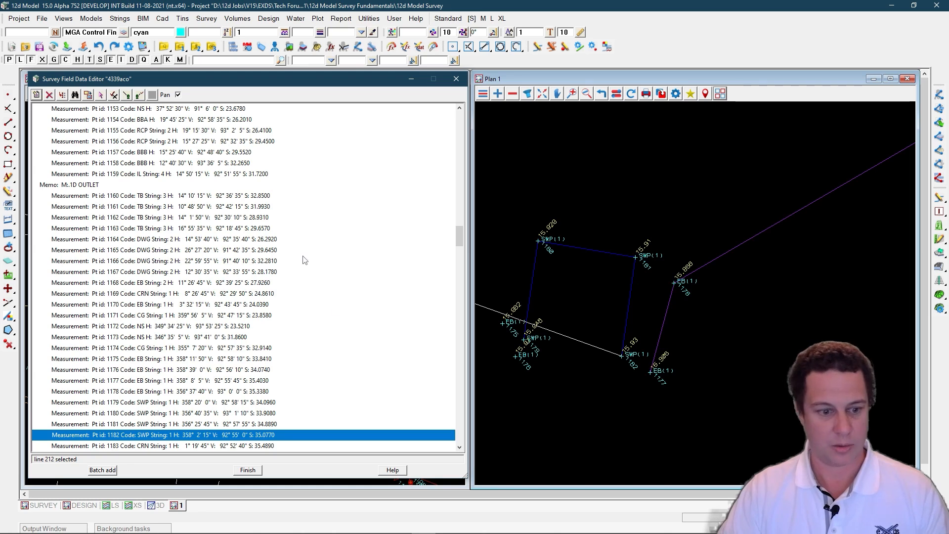
Insert a new field data command between points 1182 and 1183 and choose String close (opcode 20) as its type.
{"action": "left_click", "coordinate": [152, 446]}
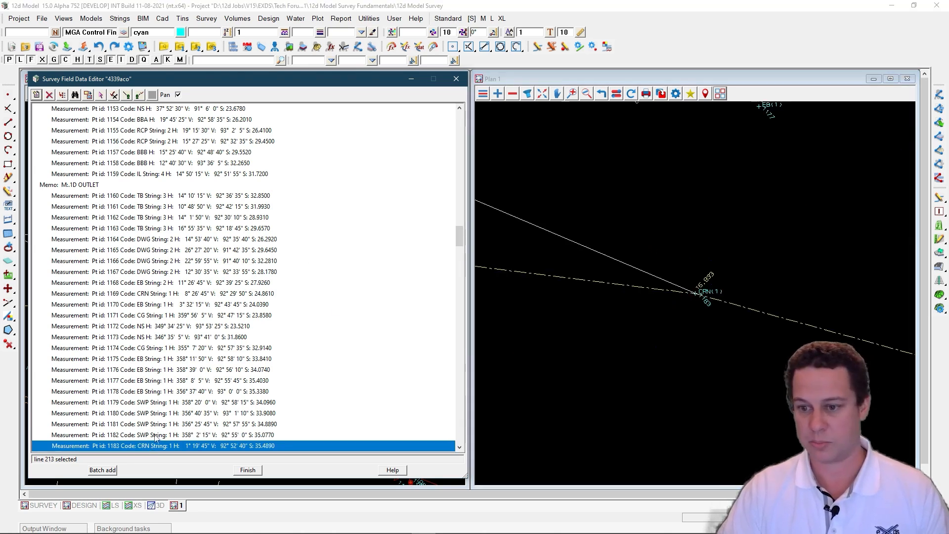
{"action": "left_click", "coordinate": [36, 94]}
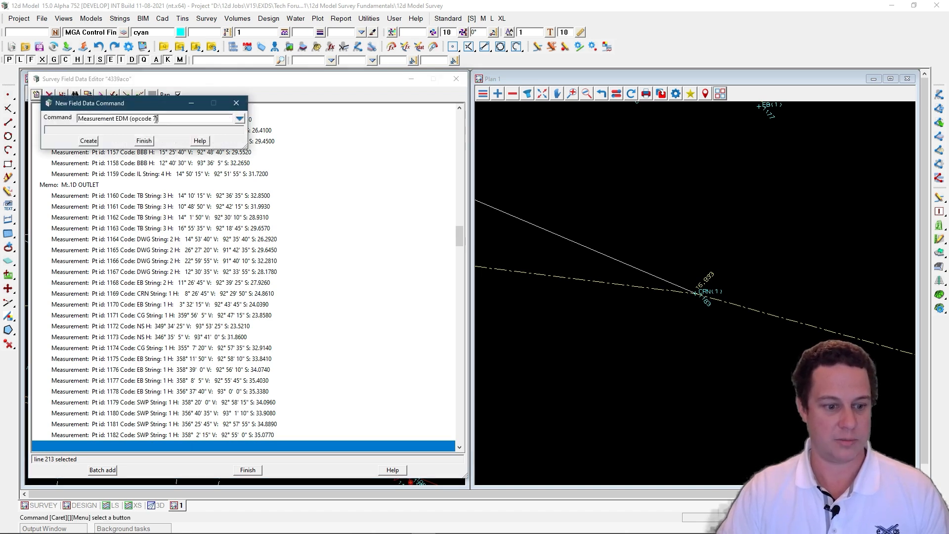
{"action": "left_click_drag", "start_coordinate": [147, 107], "coordinate": [190, 125]}
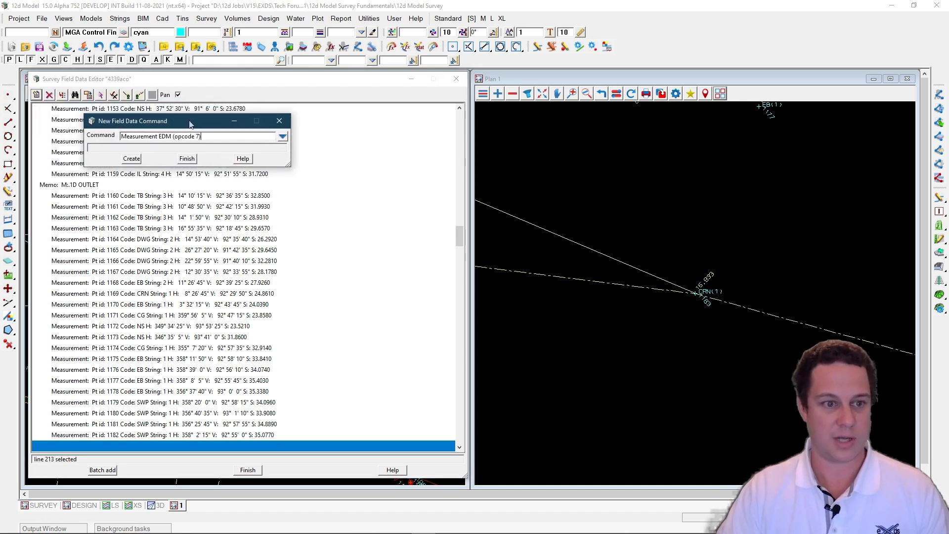
{"action": "key", "text": "ctrl"}
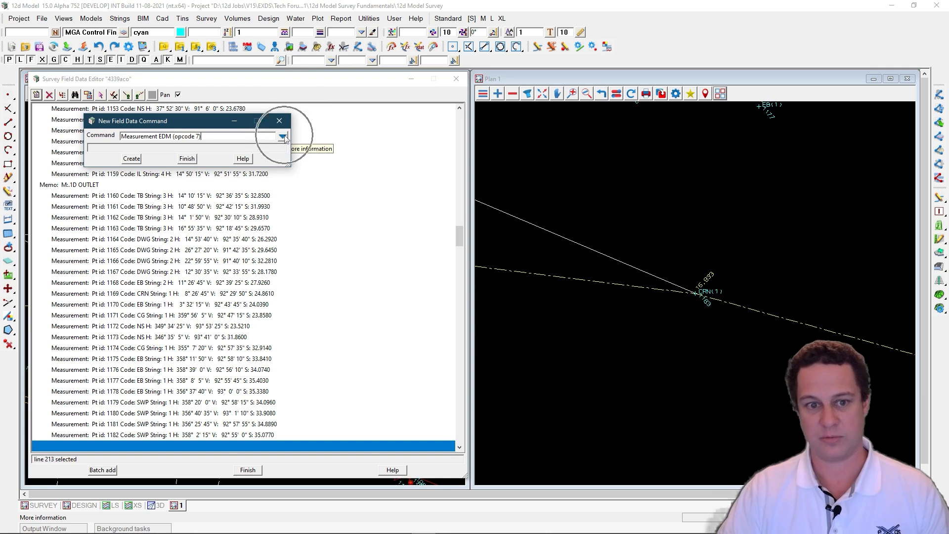
{"action": "left_click", "coordinate": [282, 136]}
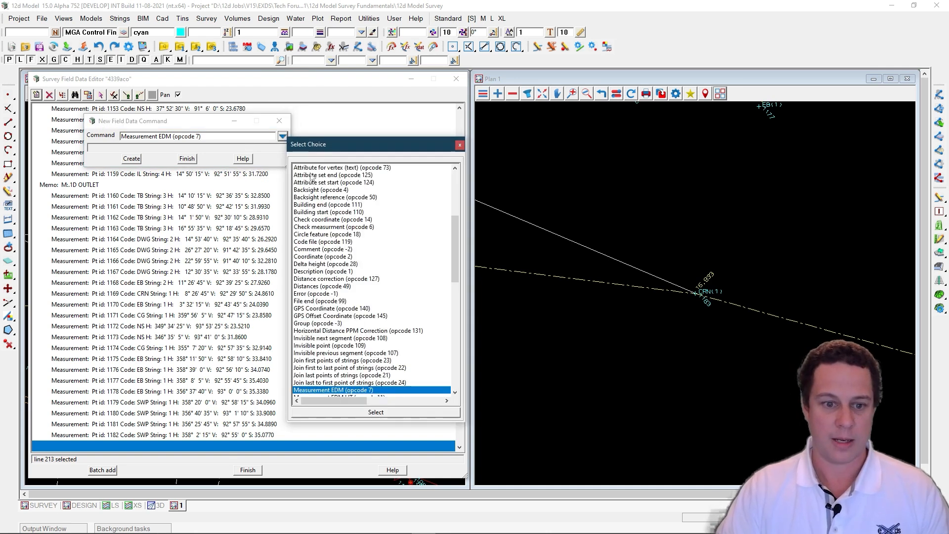
{"action": "scroll", "coordinate": [339, 274], "scroll_direction": "down", "scroll_amount": 15}
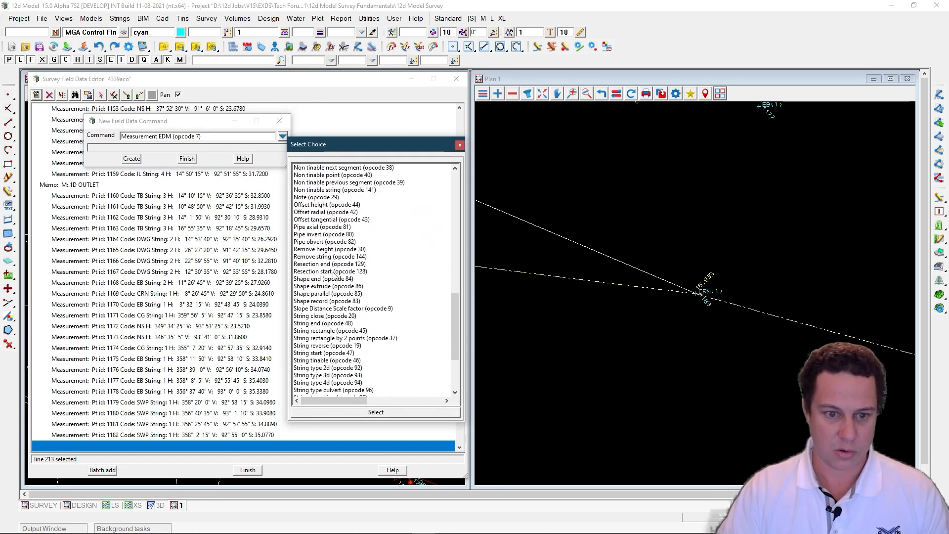
{"action": "scroll", "coordinate": [319, 305], "scroll_direction": "down", "scroll_amount": 4}
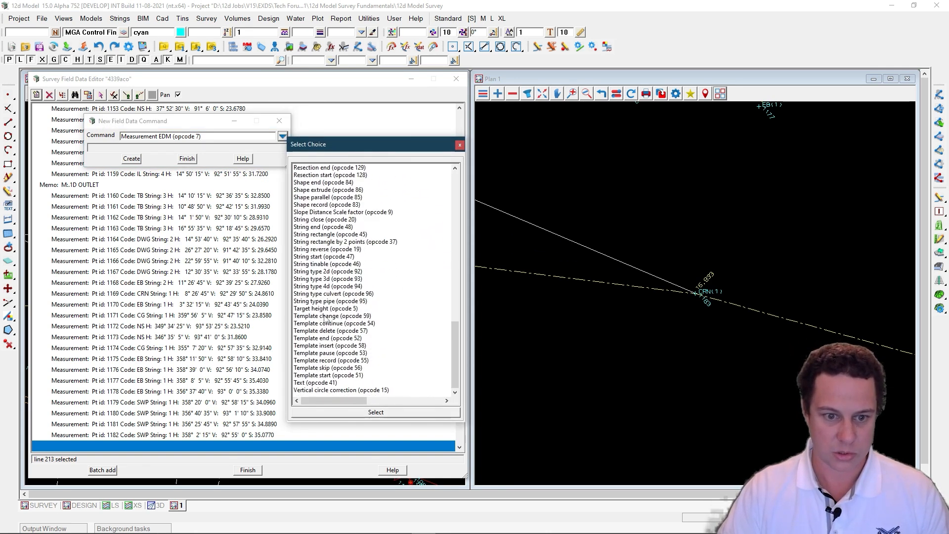
{"action": "left_click", "coordinate": [314, 220]}
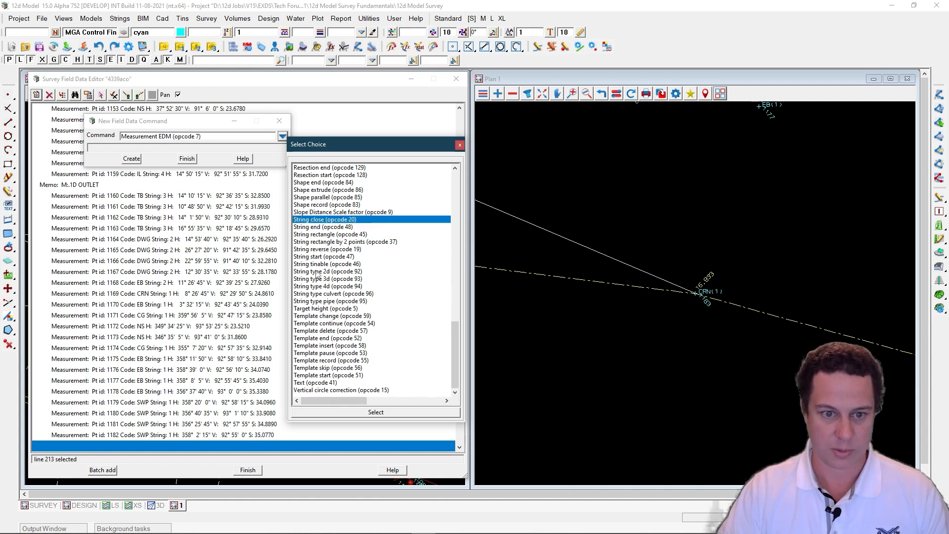
{"action": "left_click", "coordinate": [376, 413]}
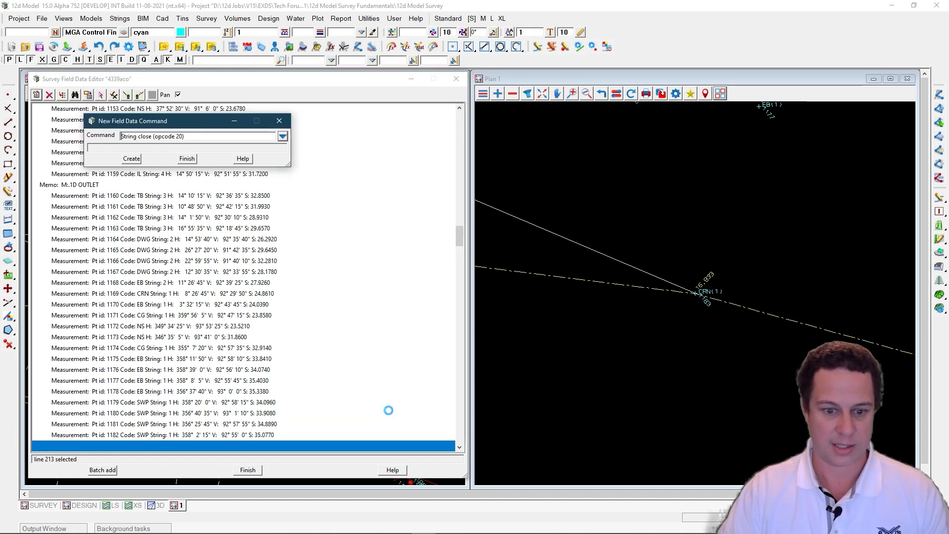
Create and apply the string close with its optional fields empty, check its record below point 1182, and close its dialog.
{"action": "left_click", "coordinate": [131, 158]}
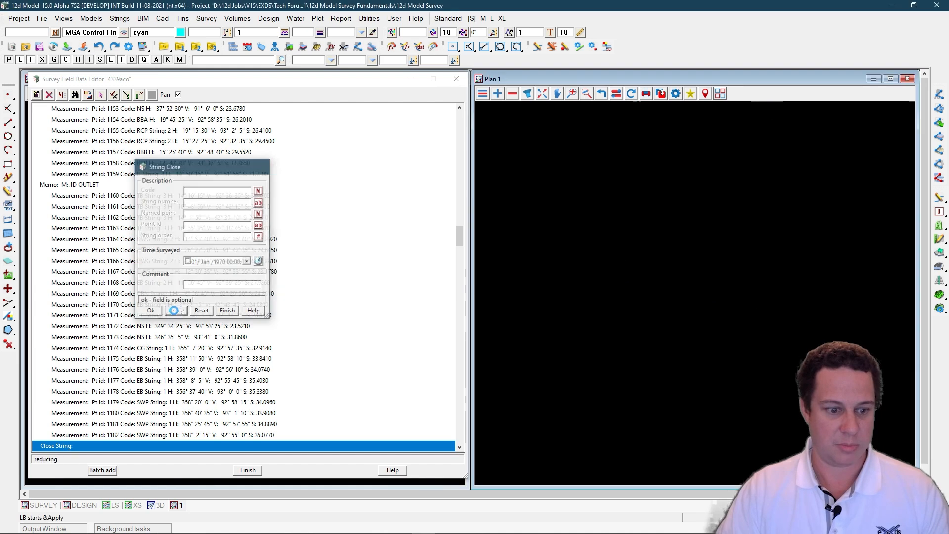
{"action": "left_click", "coordinate": [101, 437]}
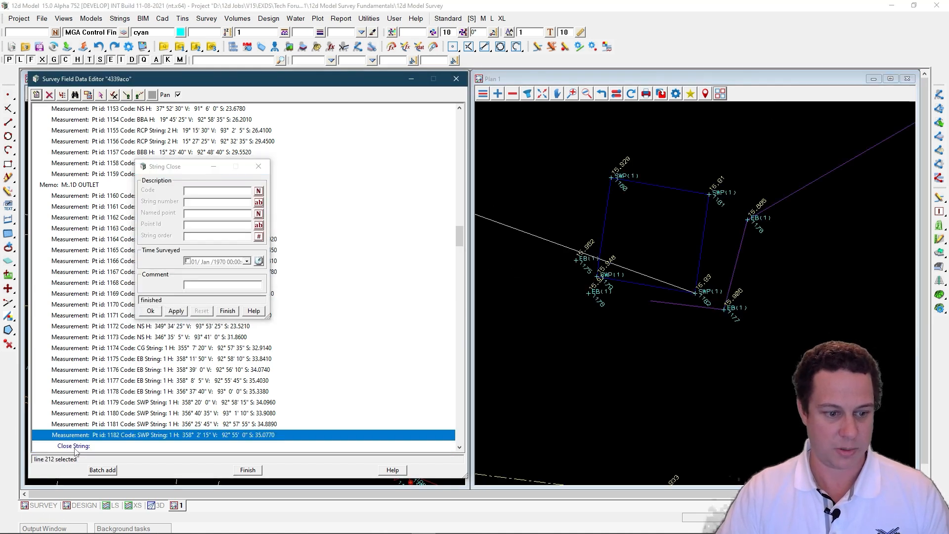
{"action": "left_click", "coordinate": [74, 446]}
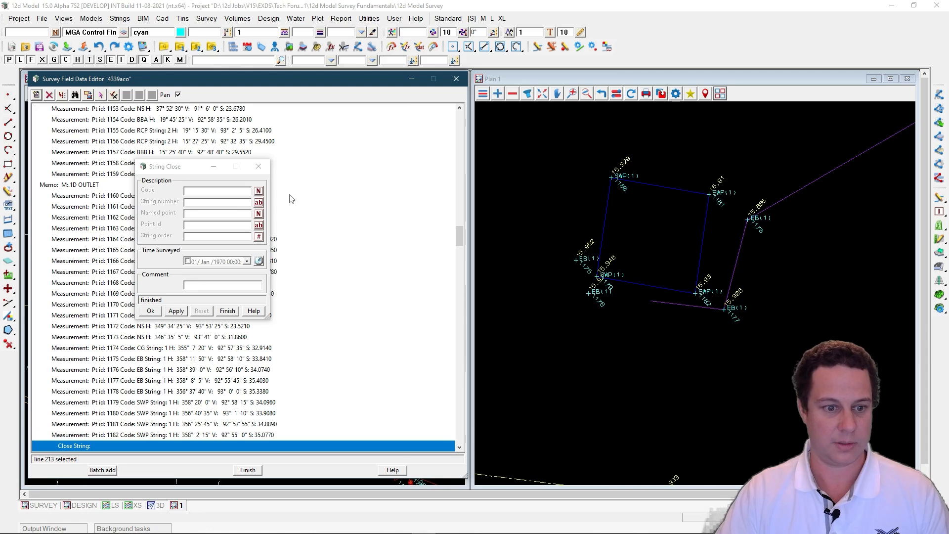
{"action": "left_click", "coordinate": [258, 166]}
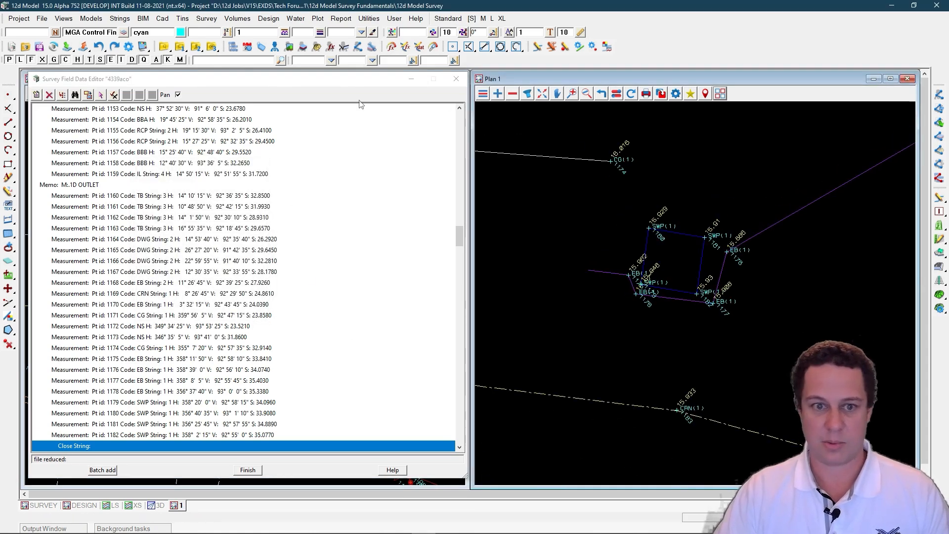
Find the record of point 1174 by picking the CG string's end point on the plan, and switch that measurement off.
{"action": "left_click", "coordinate": [98, 95]}
{"action": "left_click", "coordinate": [613, 173]}
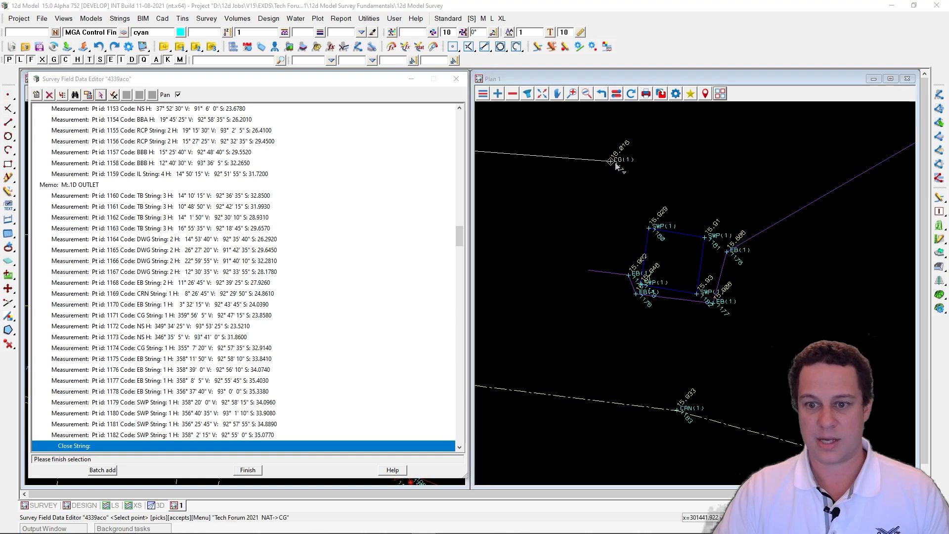
{"action": "left_click", "coordinate": [50, 95]}
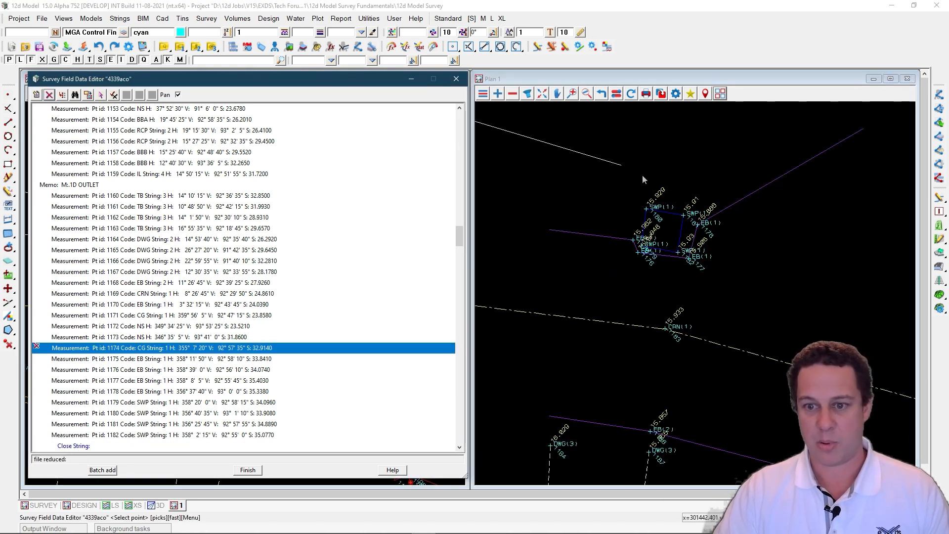
Switch the measurement of point 1174 back on and check its location at the end of the CG string.
{"action": "left_click", "coordinate": [72, 336]}
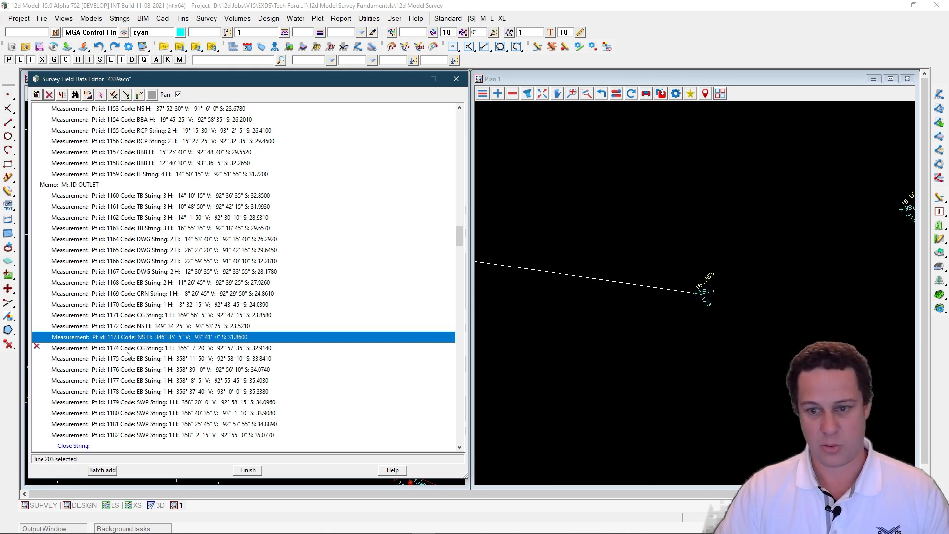
{"action": "left_click", "coordinate": [111, 348]}
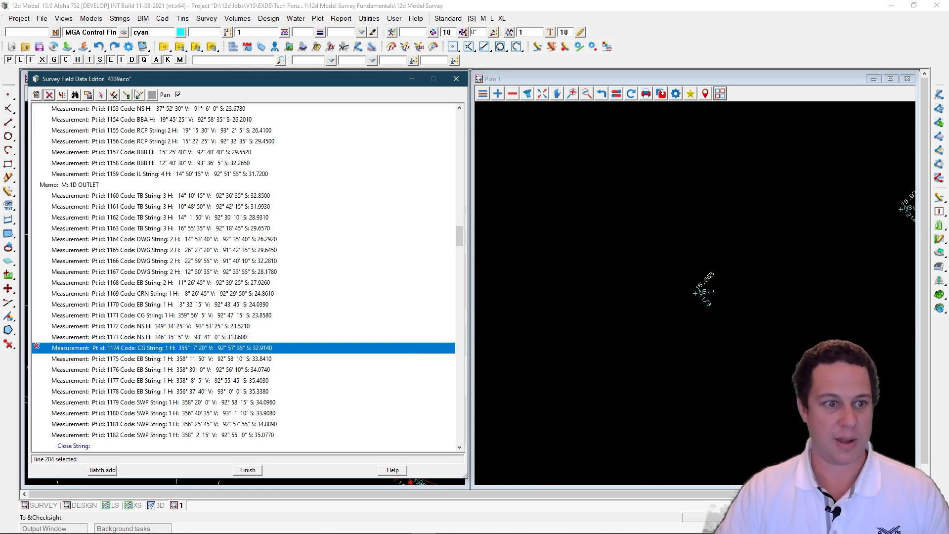
{"action": "left_click", "coordinate": [50, 95]}
{"action": "scroll", "coordinate": [769, 281], "scroll_direction": "down", "scroll_amount": 3}
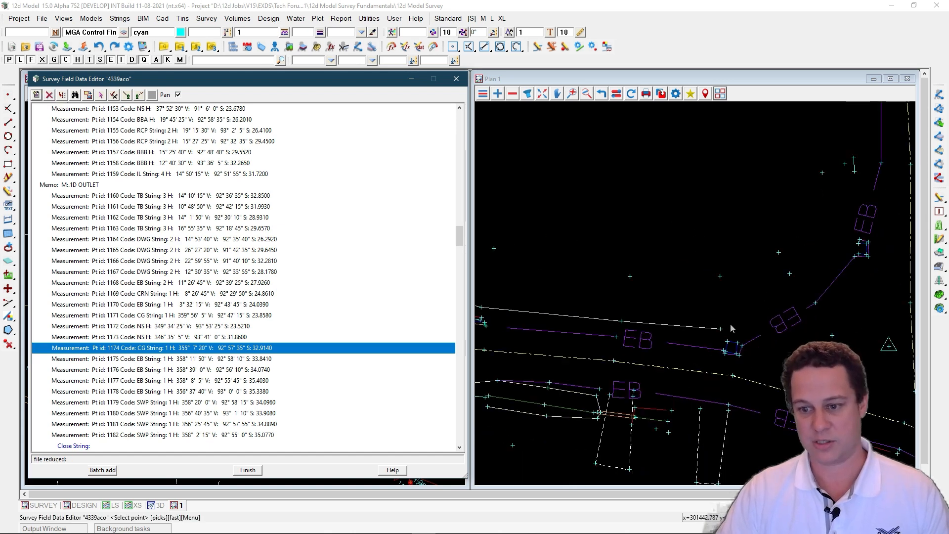
{"action": "left_click", "coordinate": [157, 345]}
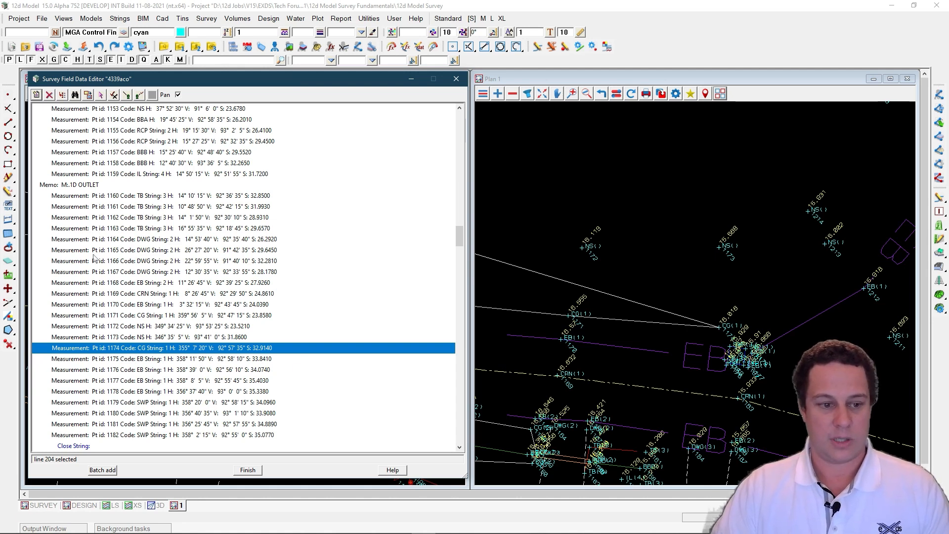
{"action": "left_click", "coordinate": [206, 18]}
{"action": "left_click", "coordinate": [329, 74]}
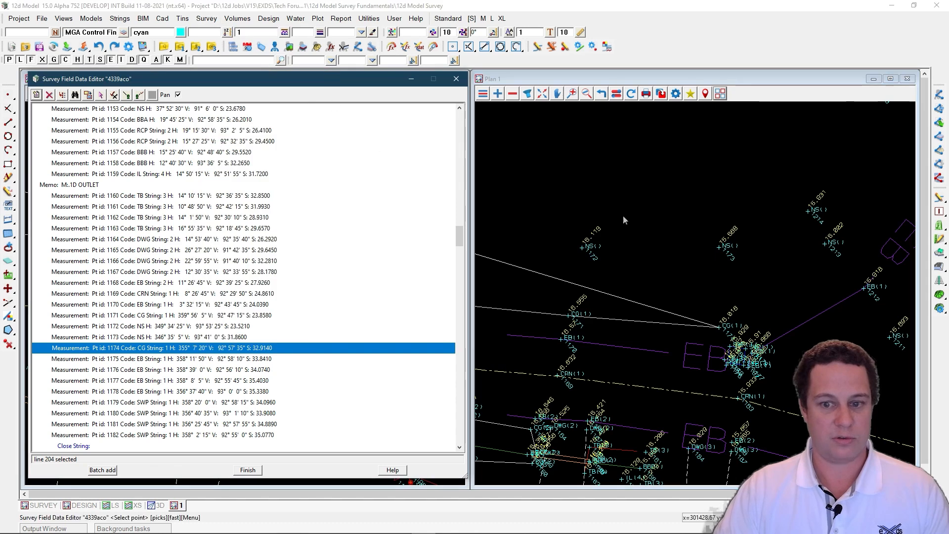
{"action": "scroll", "coordinate": [604, 214], "scroll_direction": "down", "scroll_amount": 3}
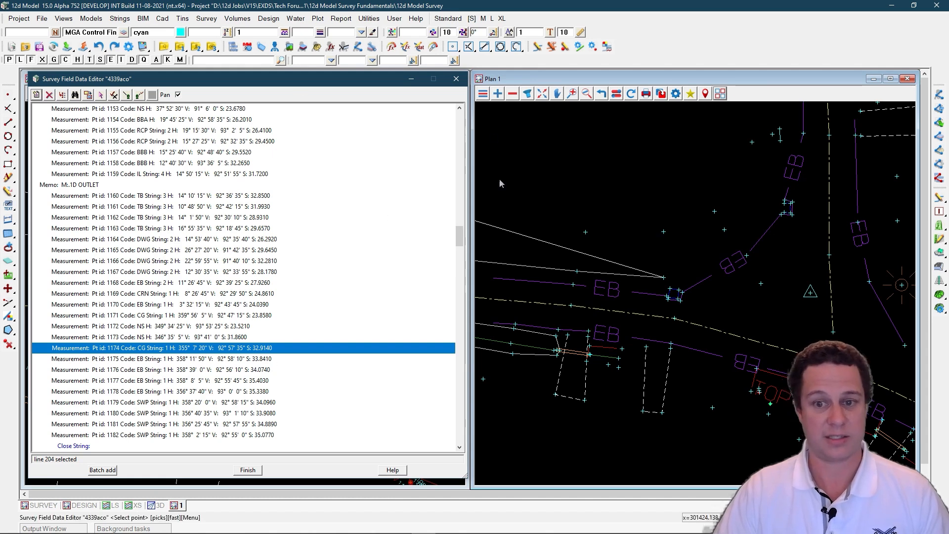
{"action": "left_click", "coordinate": [207, 18]}
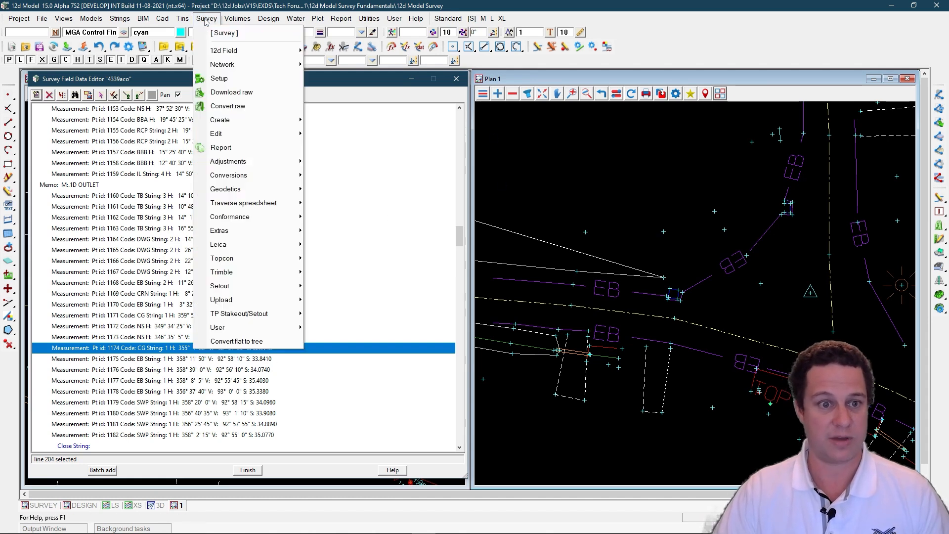
{"action": "left_click", "coordinate": [541, 173]}
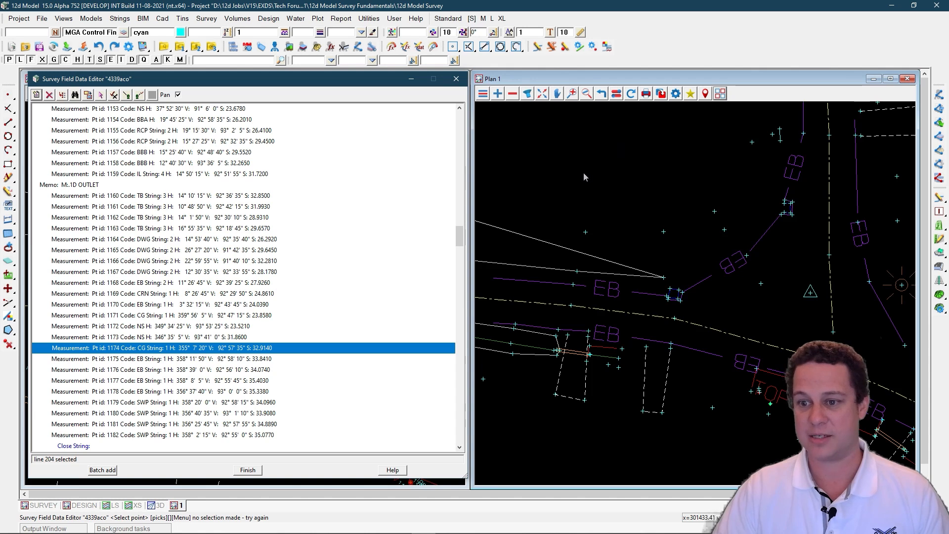
Close the survey field data editor and maximise the Plan 1 view.
{"action": "scroll", "coordinate": [583, 173], "scroll_direction": "down", "scroll_amount": 3}
{"action": "scroll", "coordinate": [753, 150], "scroll_direction": "up", "scroll_amount": 2}
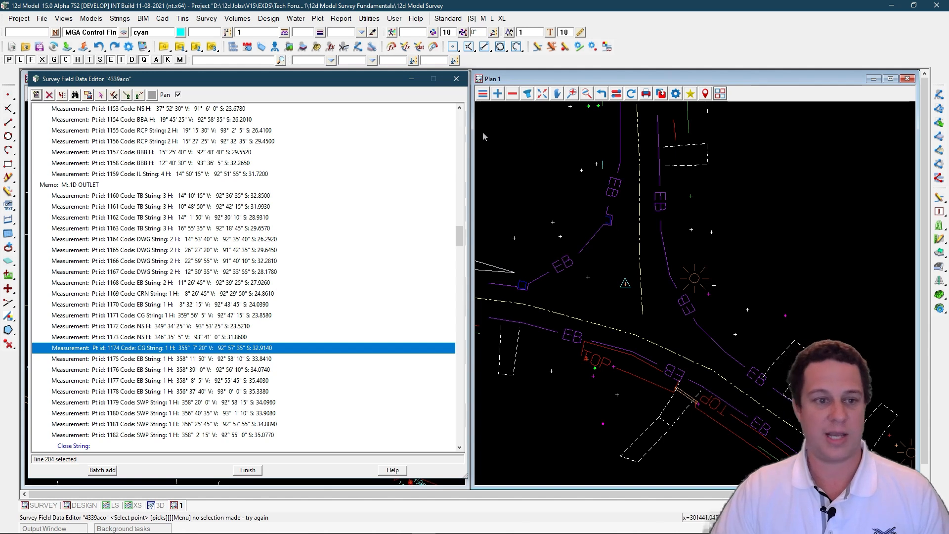
{"action": "left_click", "coordinate": [456, 78]}
{"action": "left_click", "coordinate": [720, 93]}
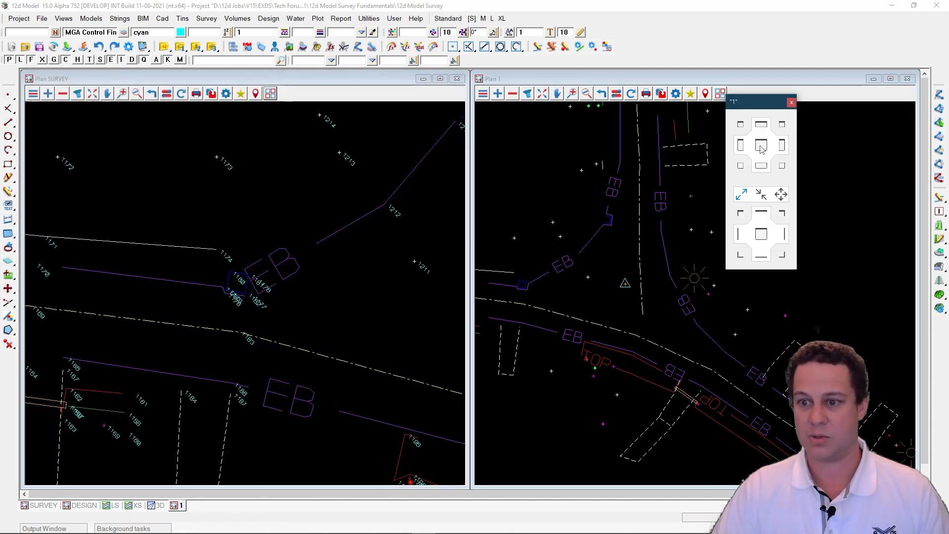
{"action": "left_click", "coordinate": [778, 121]}
{"action": "left_click", "coordinate": [890, 79]}
Close the open SWP string 2 through points 1219 to 1222 with the Cad String Close tool.
{"action": "scroll", "coordinate": [411, 224], "scroll_direction": "up", "scroll_amount": 6}
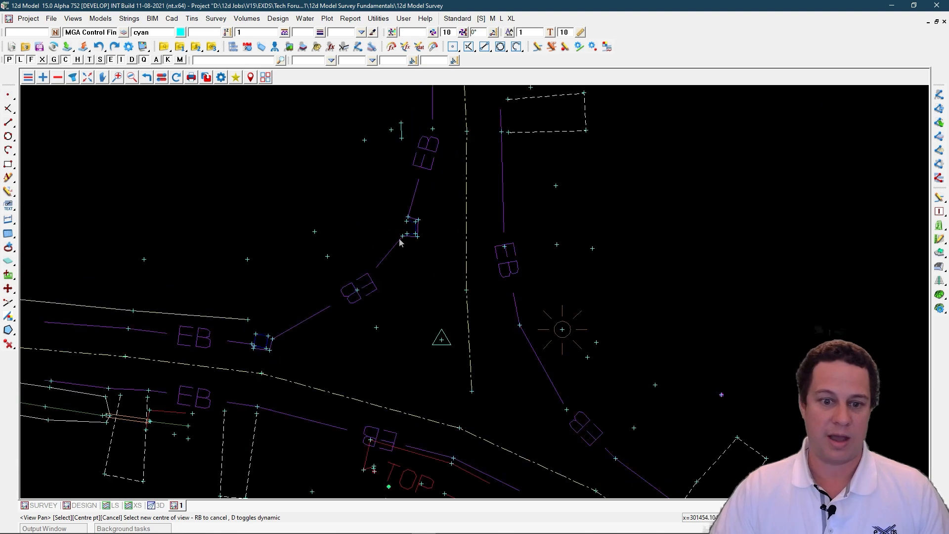
{"action": "scroll", "coordinate": [385, 212], "scroll_direction": "up", "scroll_amount": 2}
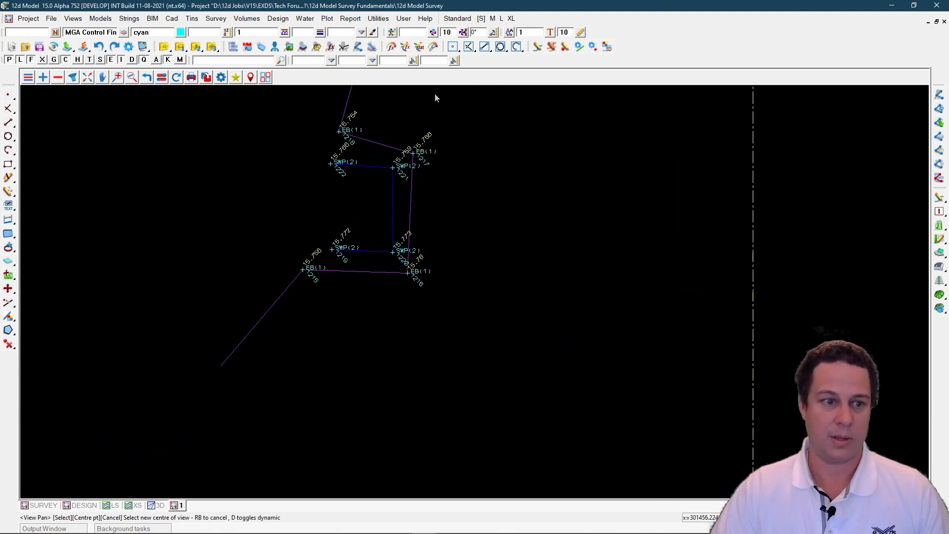
{"action": "left_click", "coordinate": [8, 330]}
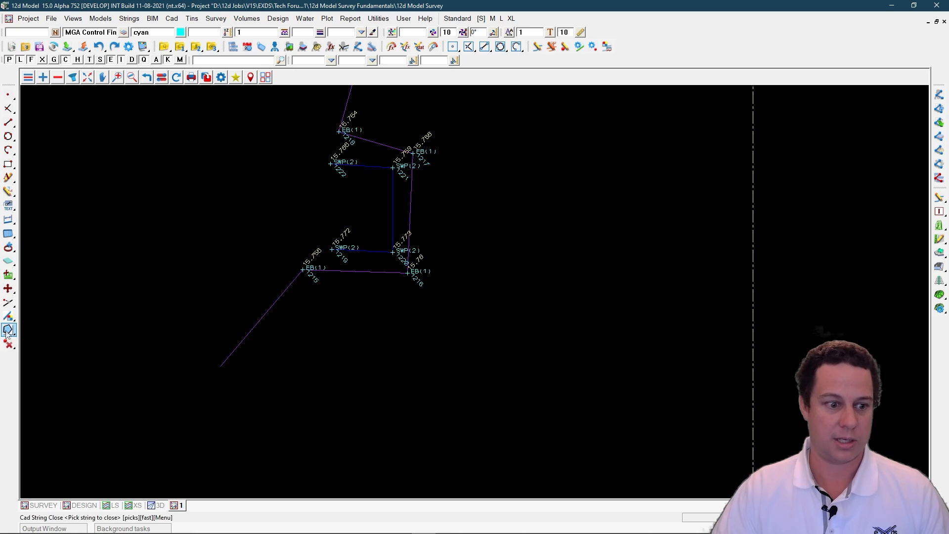
{"action": "left_click", "coordinate": [395, 201]}
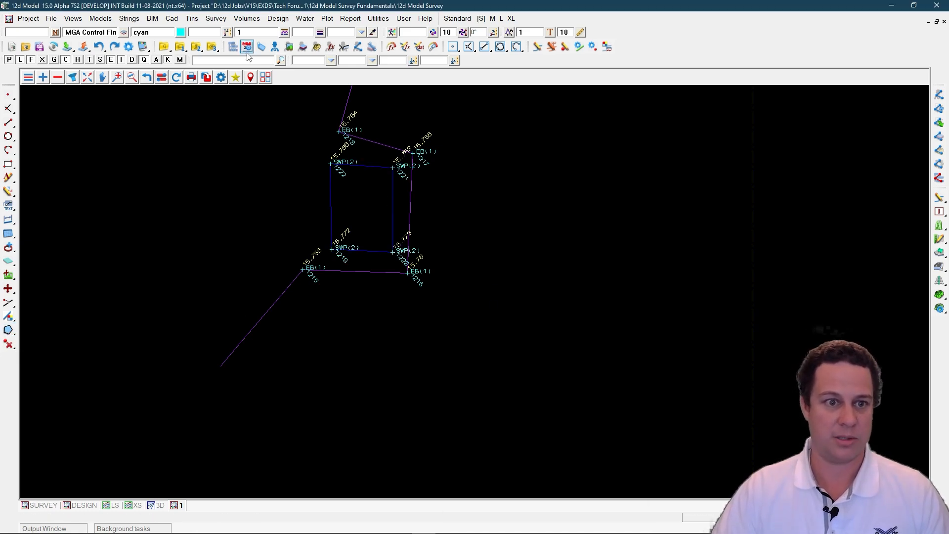
Load the 4339aco survey data reduction function and reduce its field file again.
{"action": "left_click", "coordinate": [216, 19]}
{"action": "mouse_move", "coordinate": [251, 123]}
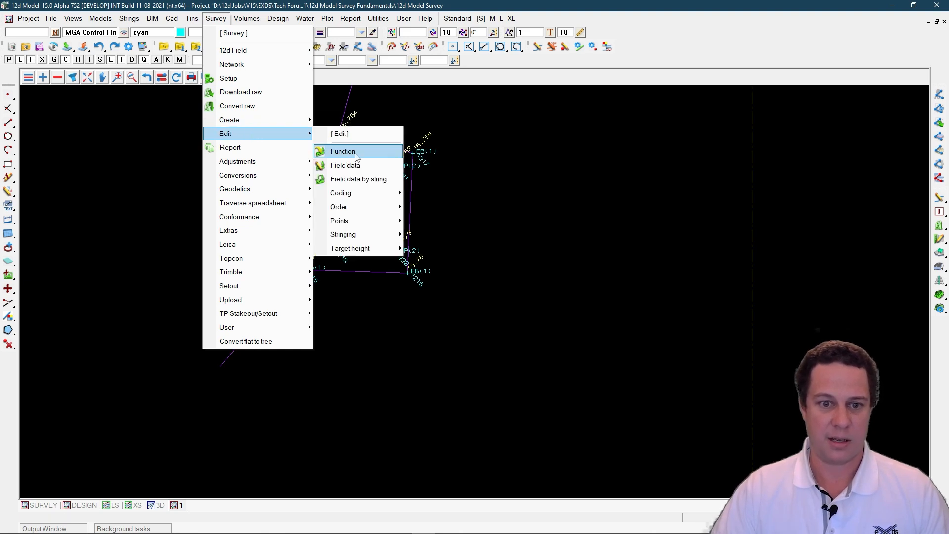
{"action": "left_click", "coordinate": [355, 154]}
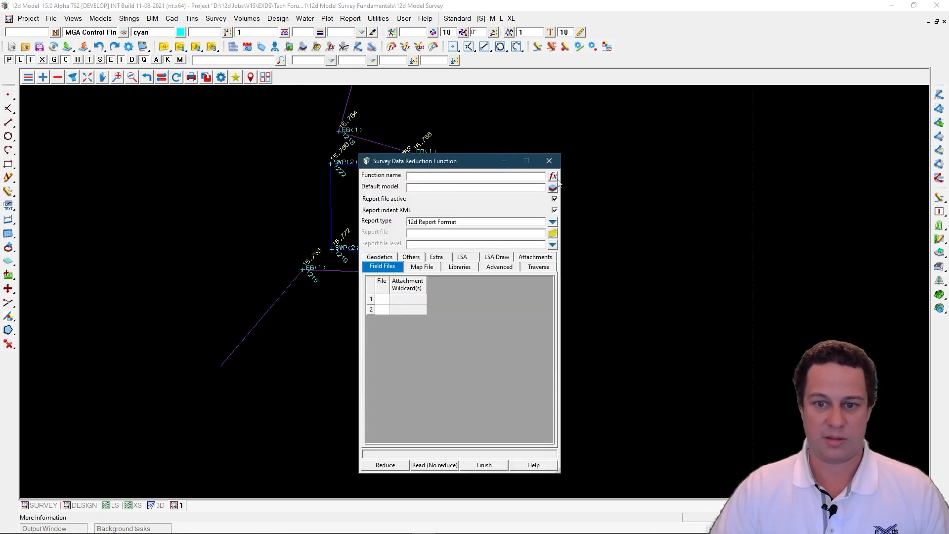
{"action": "left_click", "coordinate": [553, 177]}
{"action": "double_click", "coordinate": [588, 197]}
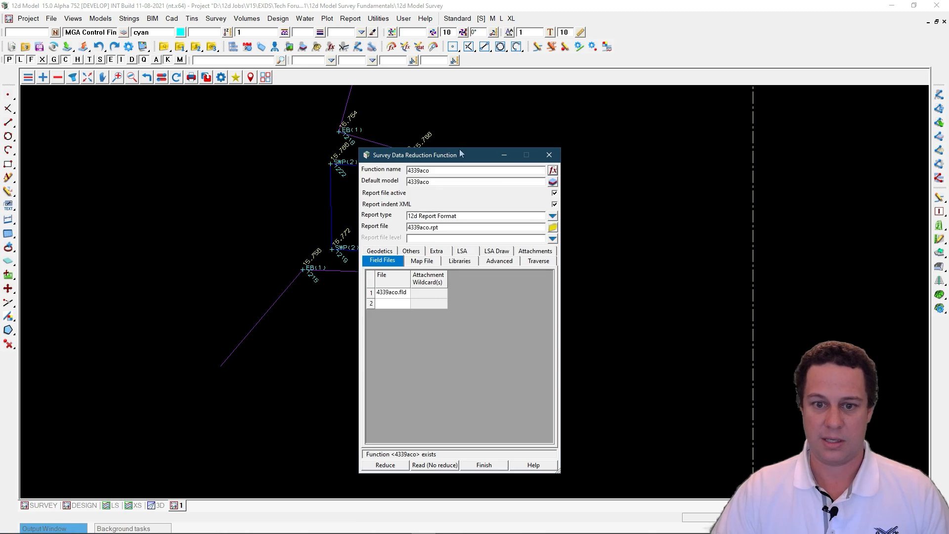
{"action": "left_click_drag", "start_coordinate": [482, 155], "coordinate": [731, 129]}
{"action": "left_click", "coordinate": [616, 436]}
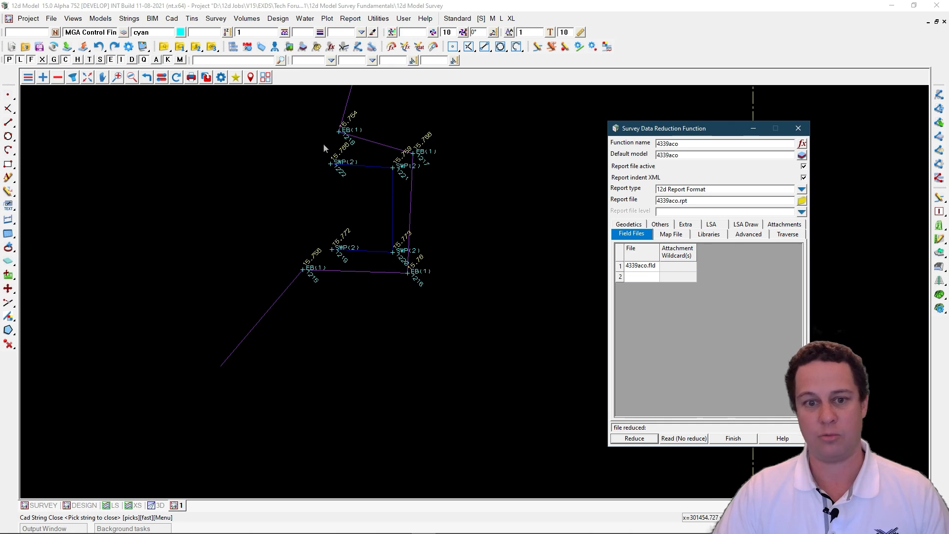
Compare the SWP strings at points 1179 to 1182 and 1219 to 1222 on the plan, closing the reduction dialog.
{"action": "left_click_drag", "start_coordinate": [697, 131], "coordinate": [697, 112]}
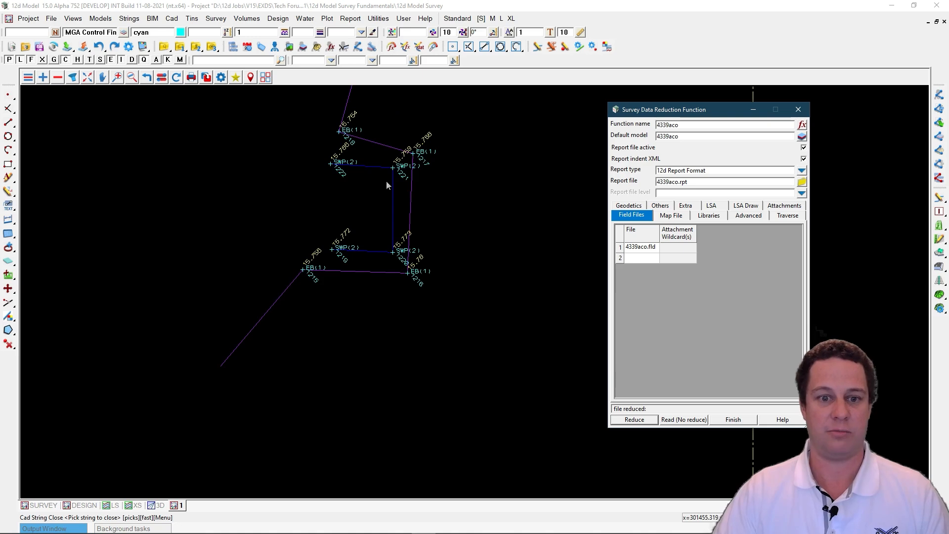
{"action": "scroll", "coordinate": [407, 205], "scroll_direction": "down", "scroll_amount": 6}
{"action": "scroll", "coordinate": [264, 318], "scroll_direction": "up", "scroll_amount": 6}
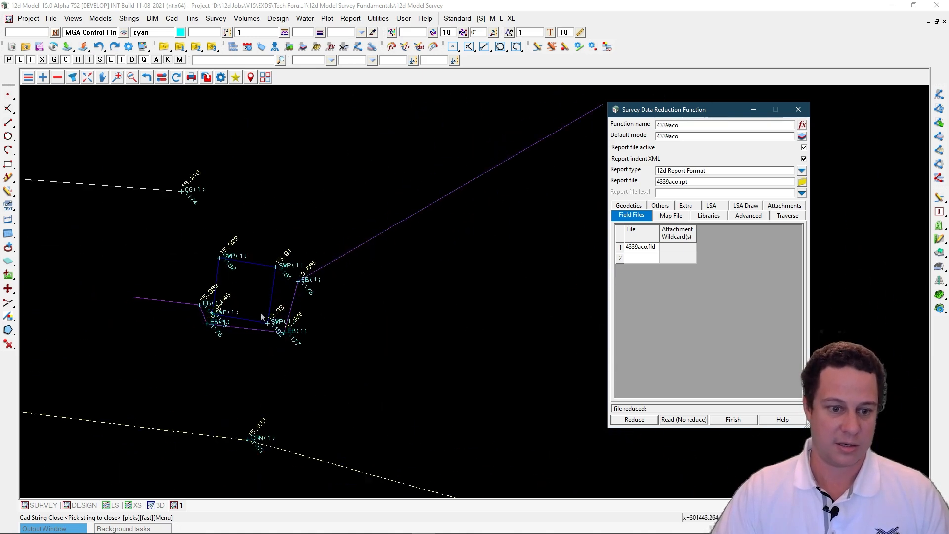
{"action": "scroll", "coordinate": [262, 316], "scroll_direction": "up", "scroll_amount": 3}
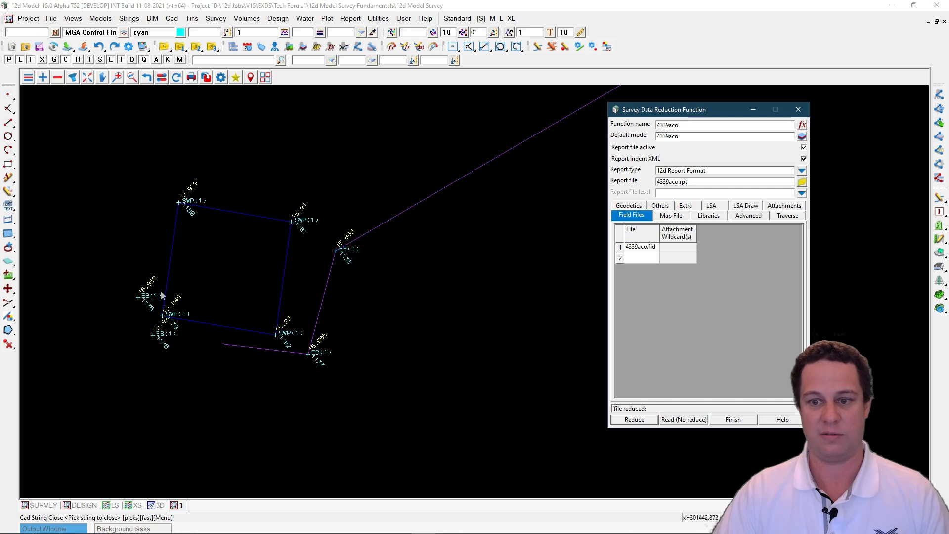
{"action": "scroll", "coordinate": [328, 242], "scroll_direction": "down", "scroll_amount": 5}
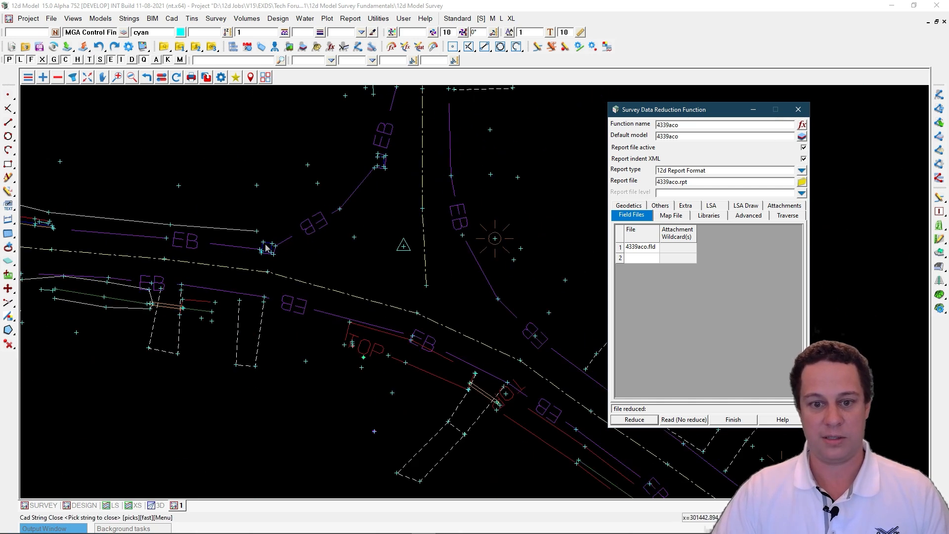
{"action": "scroll", "coordinate": [402, 144], "scroll_direction": "up", "scroll_amount": 5}
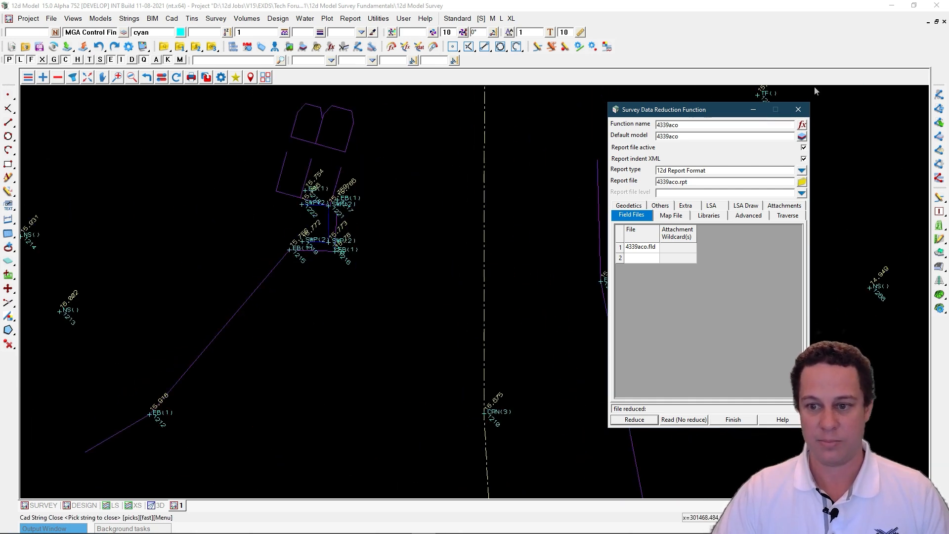
{"action": "left_click", "coordinate": [797, 109]}
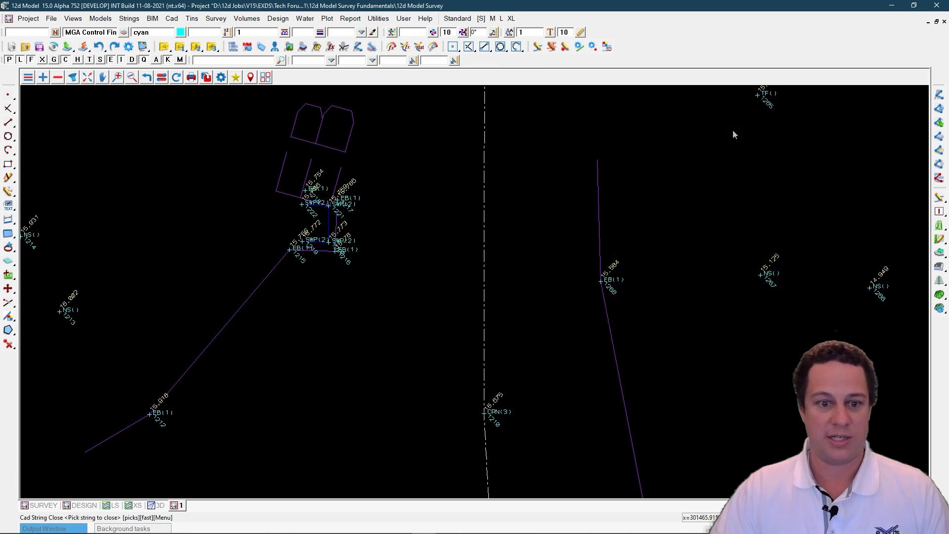
{"action": "scroll", "coordinate": [373, 214], "scroll_direction": "up", "scroll_amount": 2}
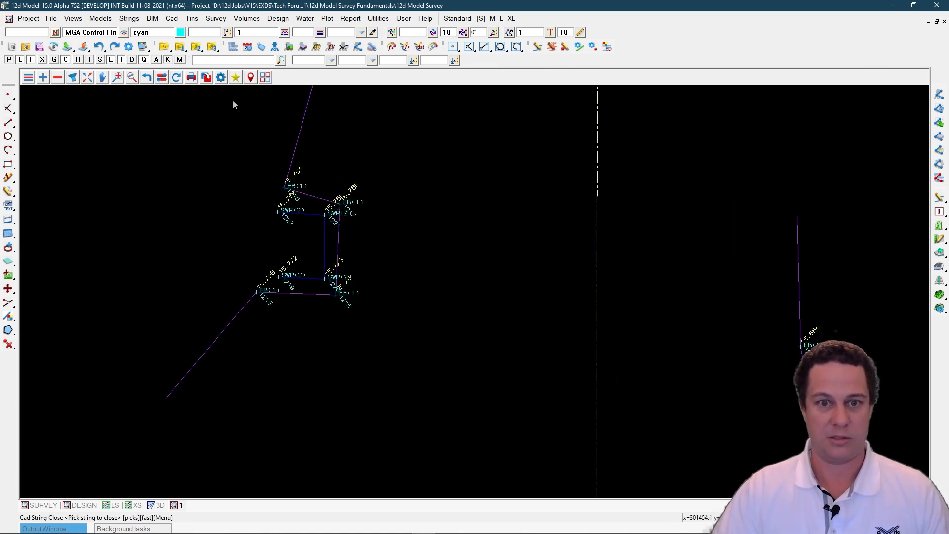
Lock the 4339aco function by setting its lock mode on in the Function Lock Status dialog.
{"action": "left_click", "coordinate": [378, 18]}
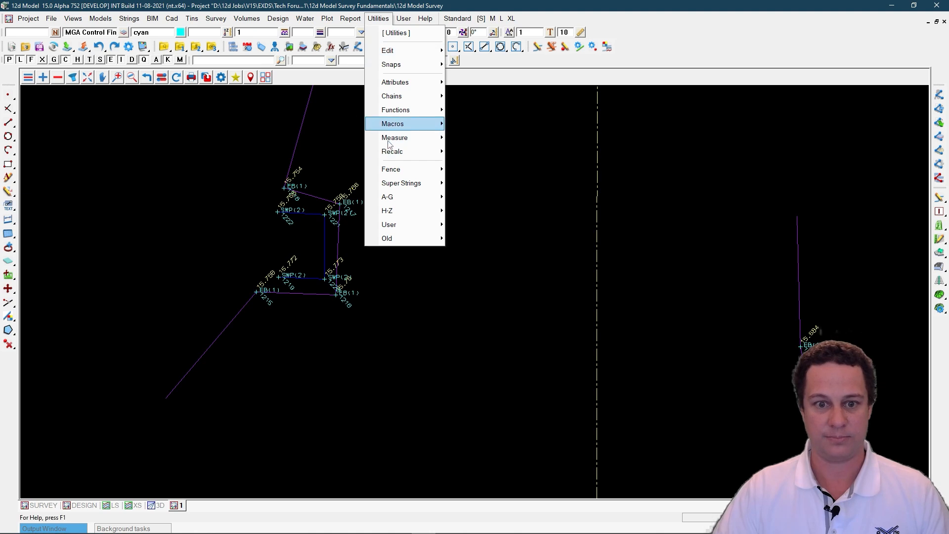
{"action": "mouse_move", "coordinate": [410, 111]}
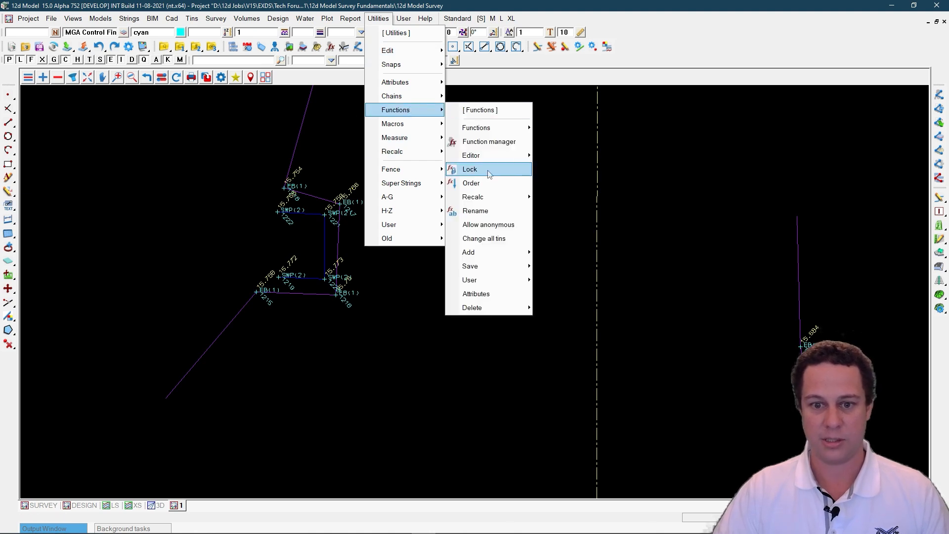
{"action": "left_click", "coordinate": [469, 169]}
{"action": "left_click", "coordinate": [635, 193]}
{"action": "left_click", "coordinate": [650, 197]}
{"action": "double_click", "coordinate": [649, 196]}
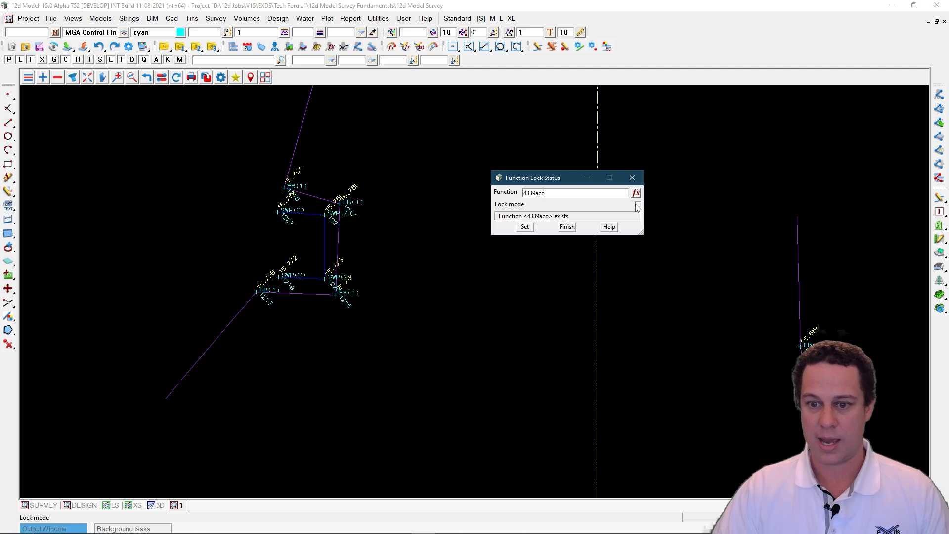
{"action": "left_click", "coordinate": [525, 227]}
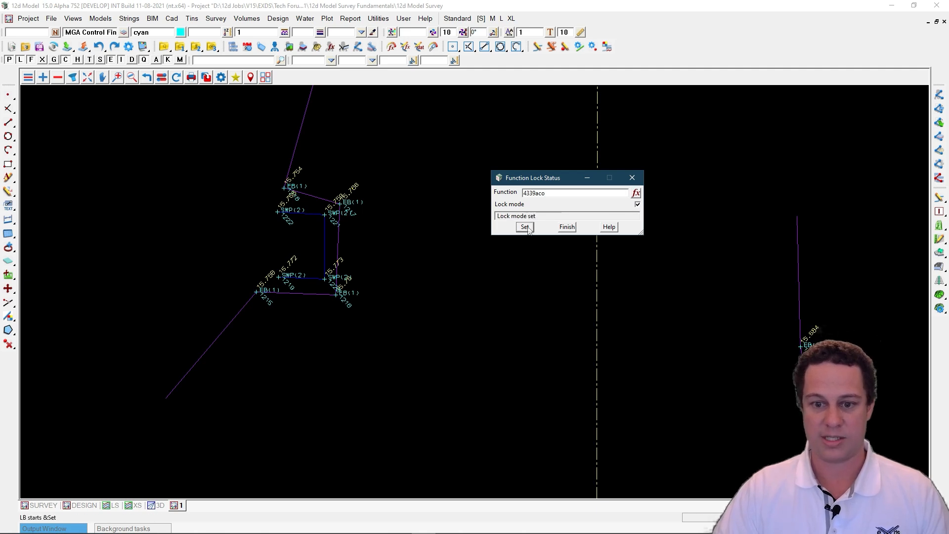
{"action": "left_click", "coordinate": [565, 229]}
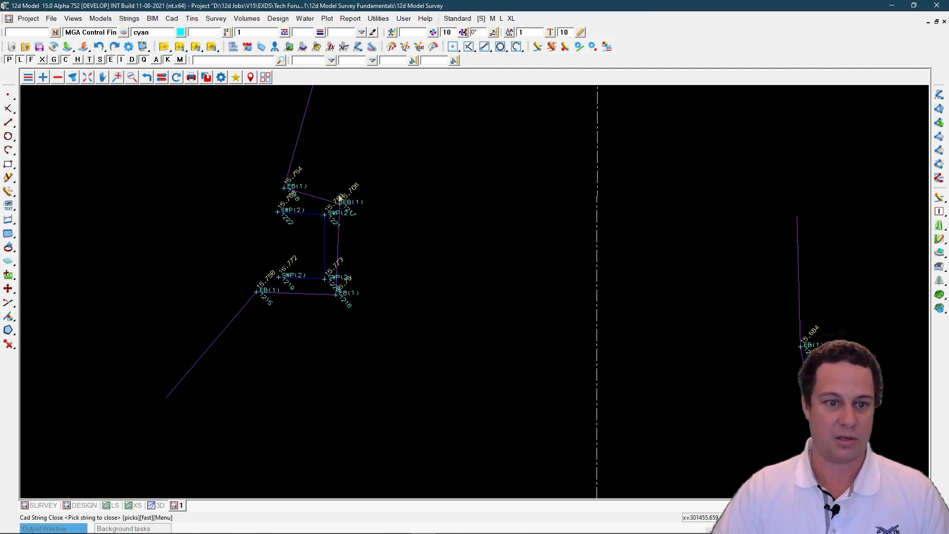
Close SWP string 2 again with Cad String Close while the function is locked.
{"action": "left_click", "coordinate": [9, 330]}
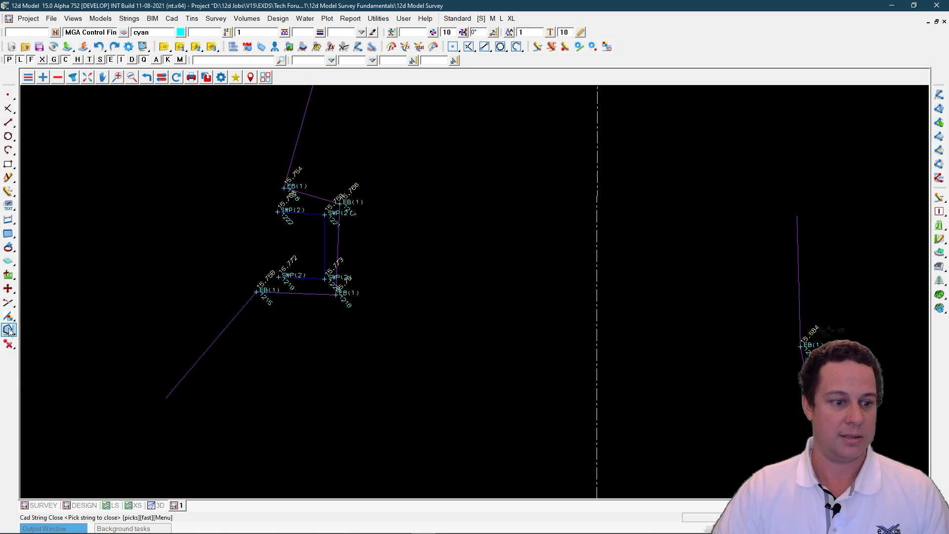
{"action": "left_click", "coordinate": [309, 278]}
{"action": "scroll", "coordinate": [507, 247], "scroll_direction": "down", "scroll_amount": 2}
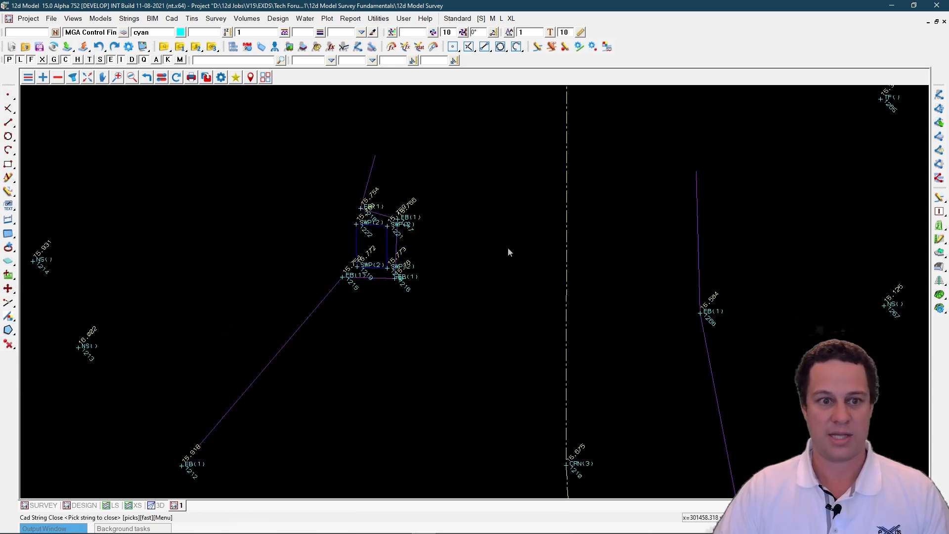
Try to reduce the locked 4339aco function again, and close its dialog.
{"action": "left_click", "coordinate": [216, 18]}
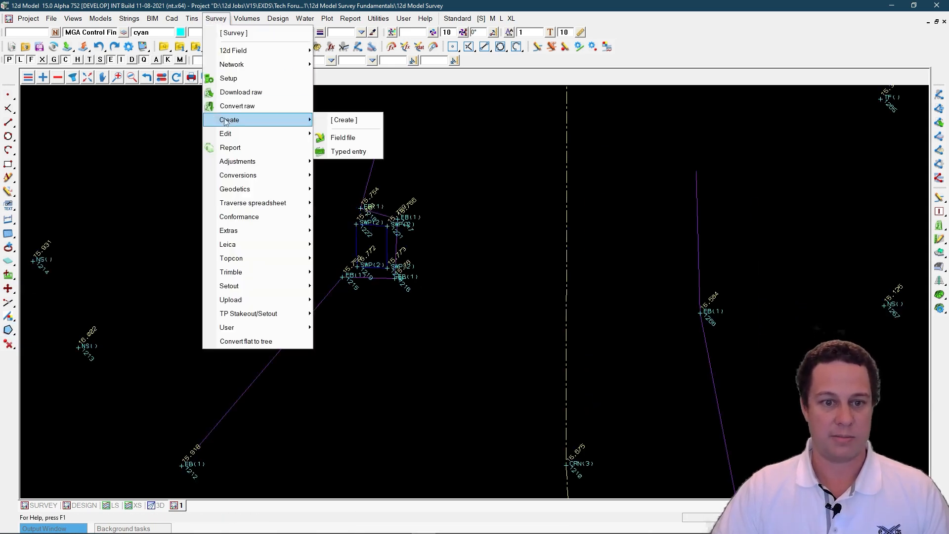
{"action": "mouse_move", "coordinate": [230, 135]}
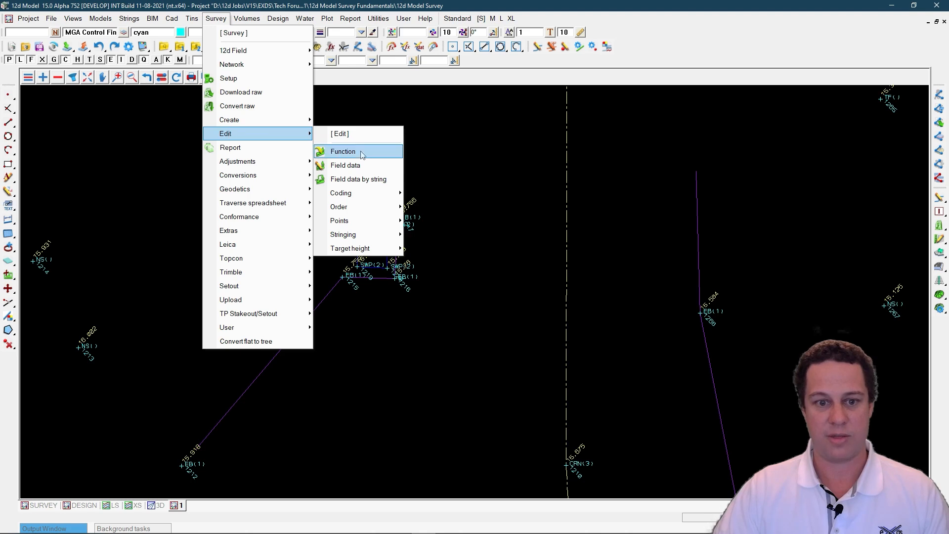
{"action": "left_click", "coordinate": [346, 151]}
{"action": "left_click", "coordinate": [708, 146]}
{"action": "left_click", "coordinate": [727, 180]}
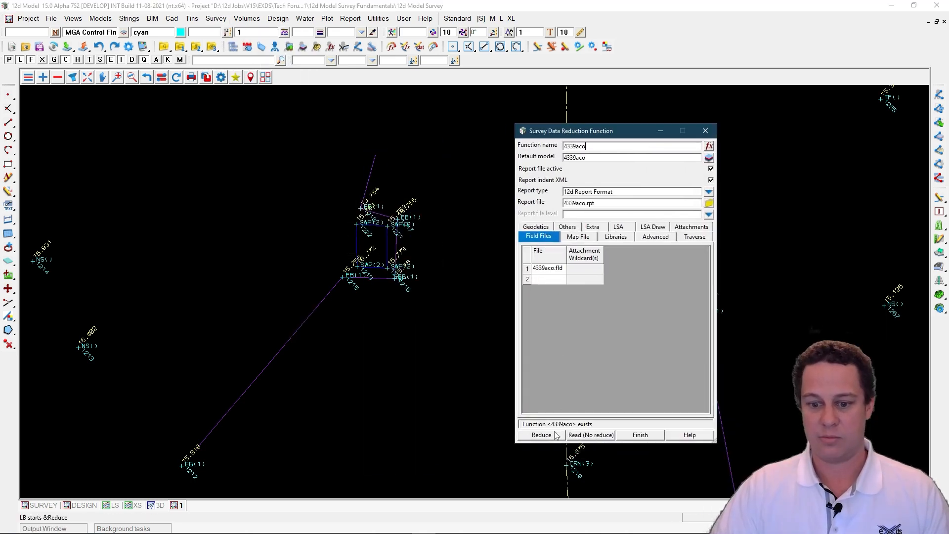
{"action": "left_click", "coordinate": [612, 146]}
{"action": "double_click", "coordinate": [612, 148]}
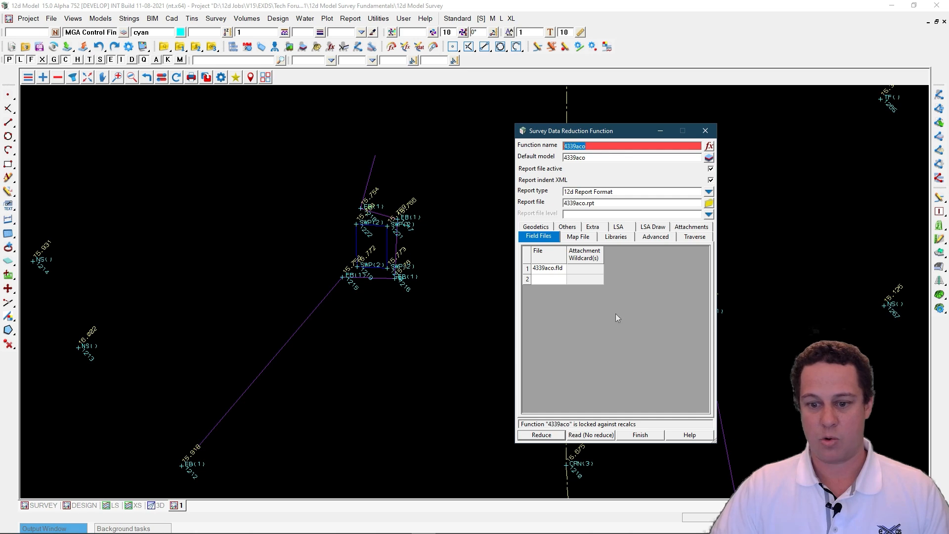
{"action": "left_click_drag", "start_coordinate": [642, 425], "coordinate": [513, 424]}
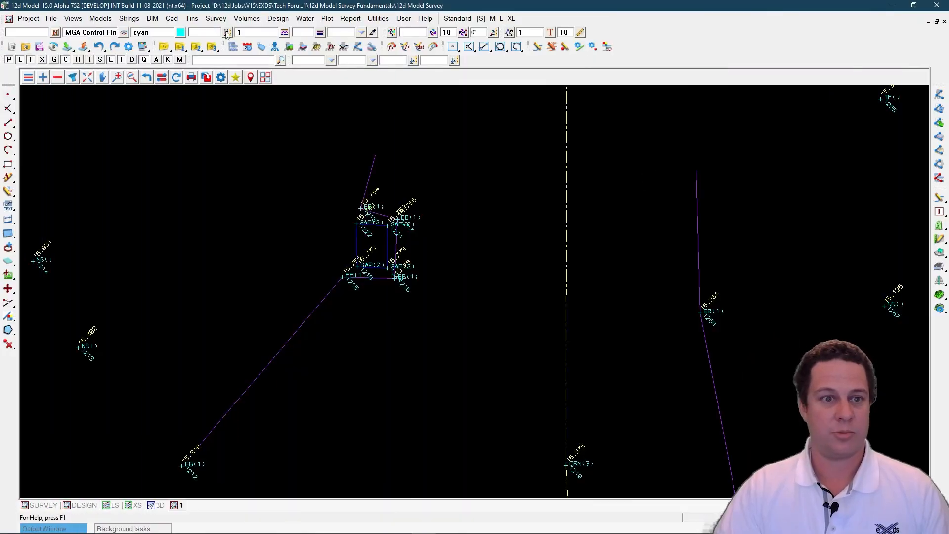
Start a Survey Reduction Report and choose 4339aco as its function.
{"action": "left_click", "coordinate": [216, 18]}
{"action": "left_click", "coordinate": [255, 148]}
{"action": "left_click", "coordinate": [417, 170]}
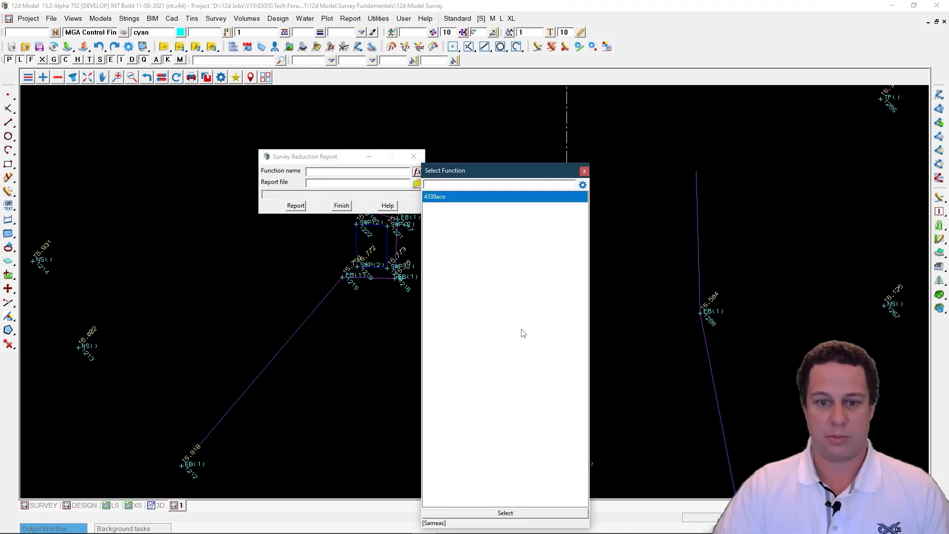
{"action": "left_click", "coordinate": [494, 512]}
Name the report file "4339aco Final" and generate the survey reduction report.
{"action": "double_click", "coordinate": [351, 176]}
{"action": "key", "text": "ctrl+c"}
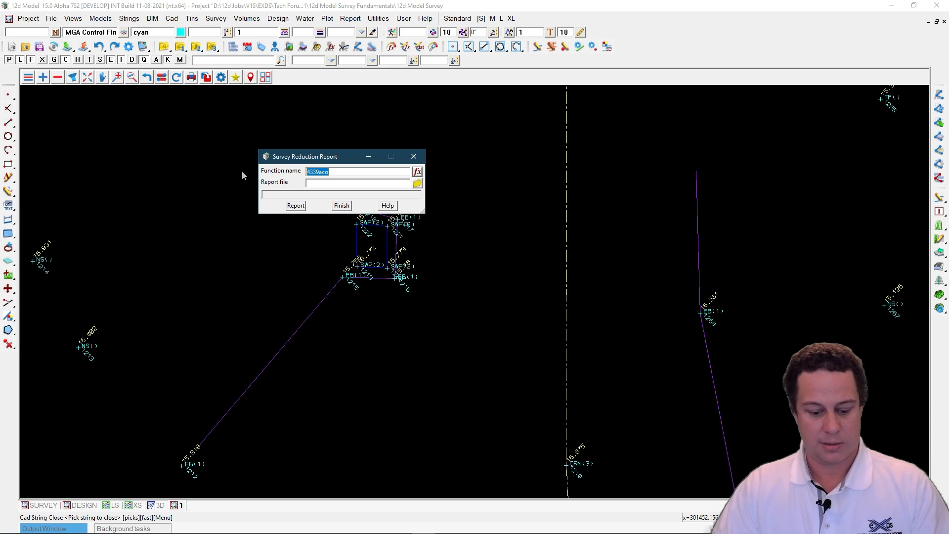
{"action": "left_click", "coordinate": [336, 183]}
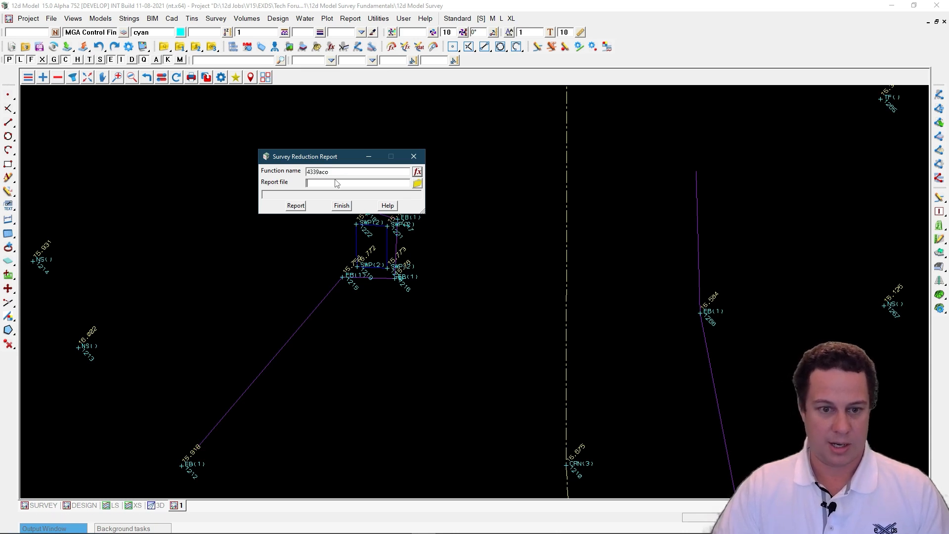
{"action": "key", "text": "ctrl+v"}
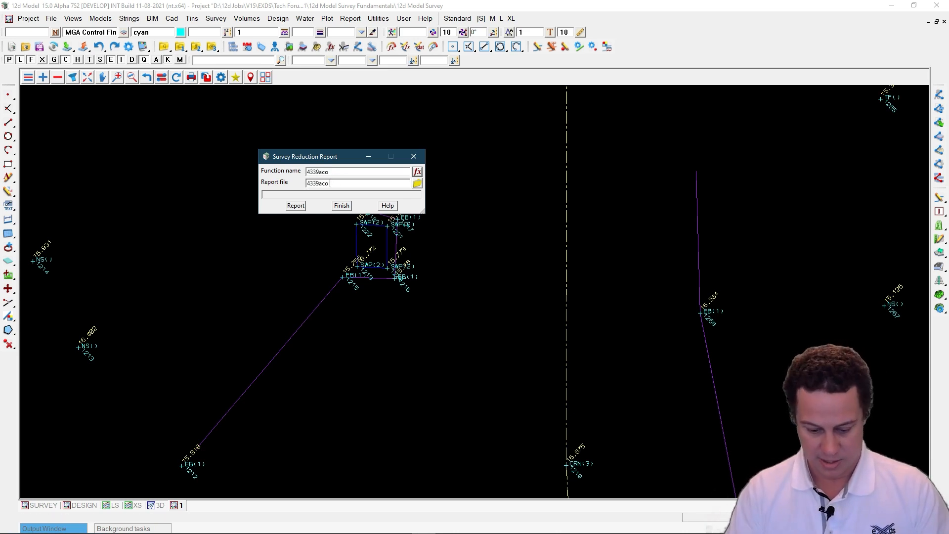
{"action": "type", "text": "Final"}
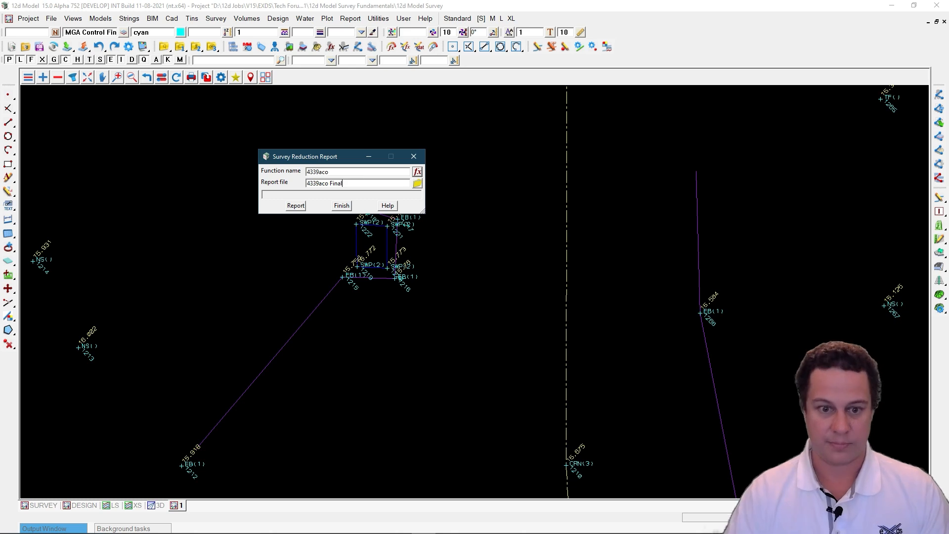
{"action": "left_click", "coordinate": [296, 205]}
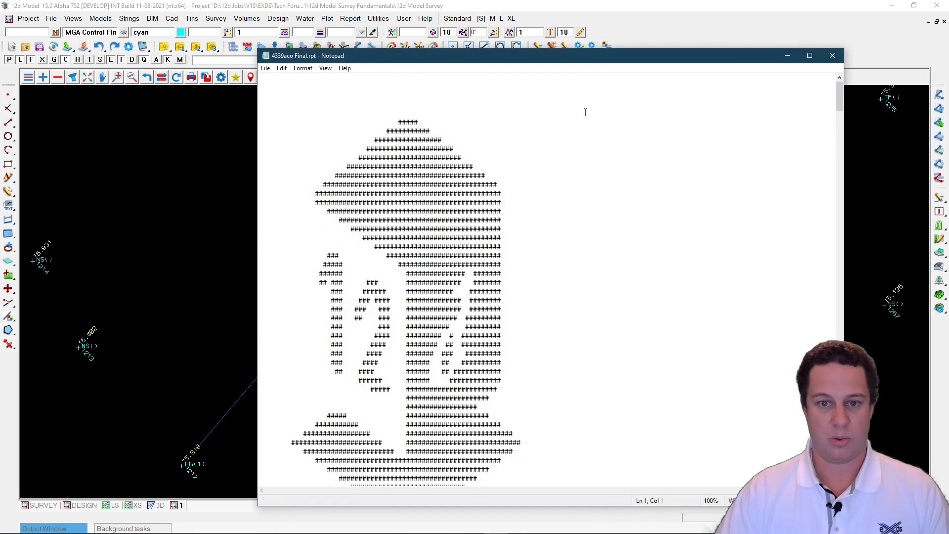
Examine the 4339aco Final report for field file lines flagged C or +, highlighting flagged entries, and close the report.
{"action": "scroll", "coordinate": [395, 154], "scroll_direction": "down", "scroll_amount": 20}
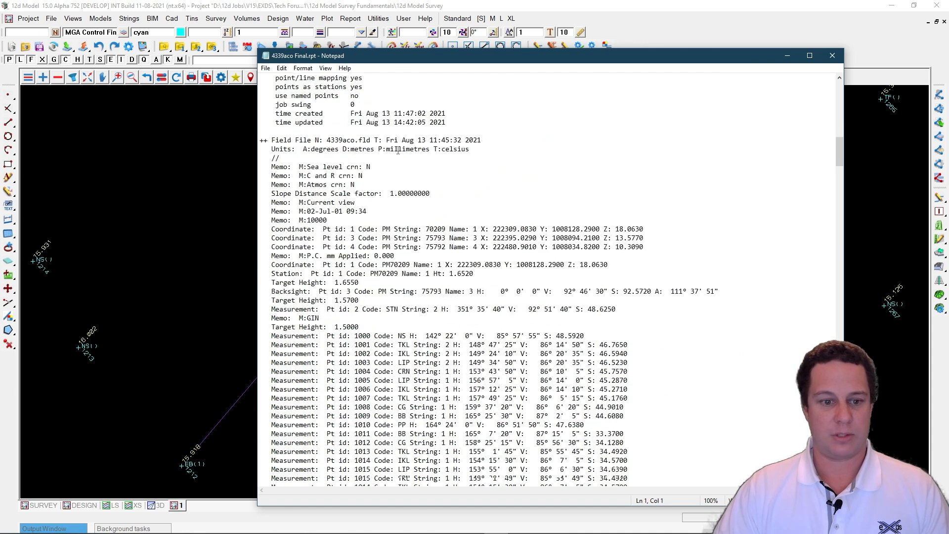
{"action": "scroll", "coordinate": [398, 150], "scroll_direction": "down", "scroll_amount": 13}
{"action": "left_click", "coordinate": [264, 221]}
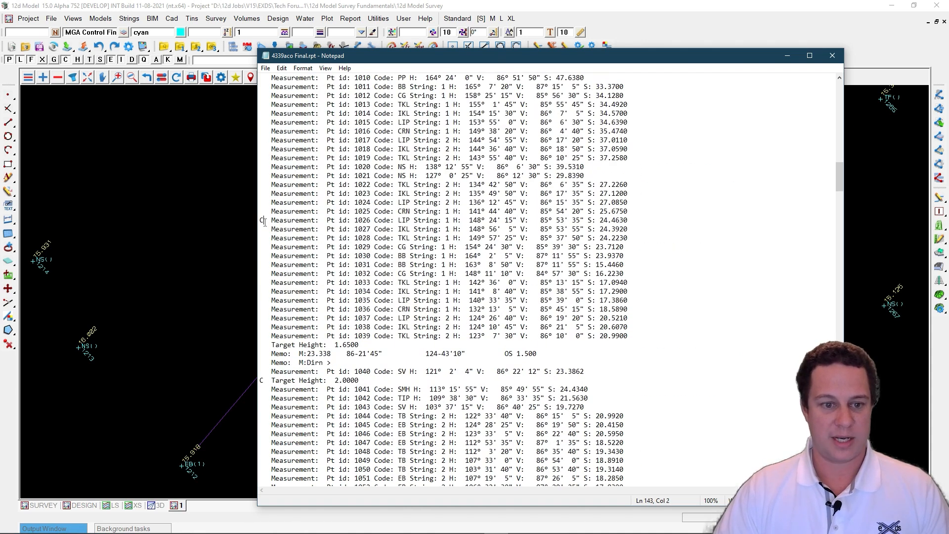
{"action": "left_click_drag", "start_coordinate": [629, 223], "coordinate": [283, 229]}
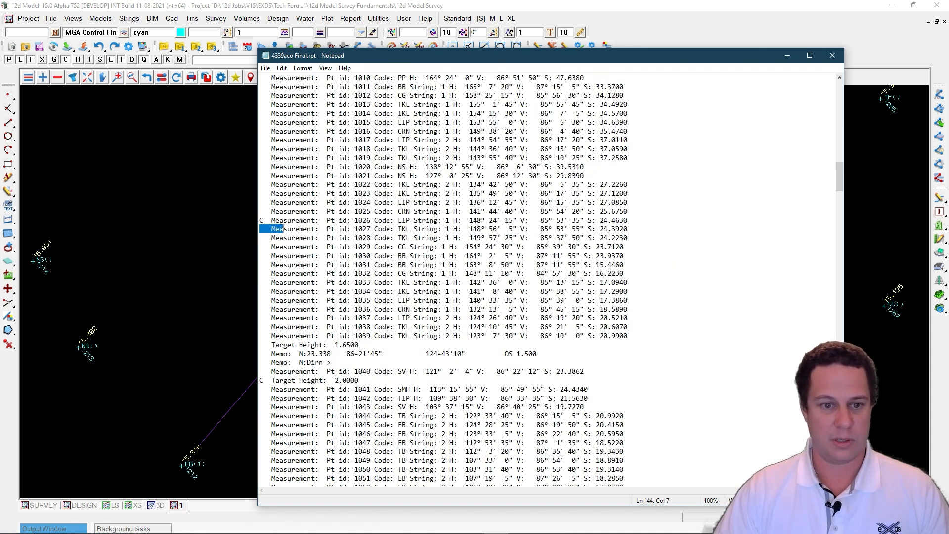
{"action": "left_click_drag", "start_coordinate": [360, 380], "coordinate": [260, 381]}
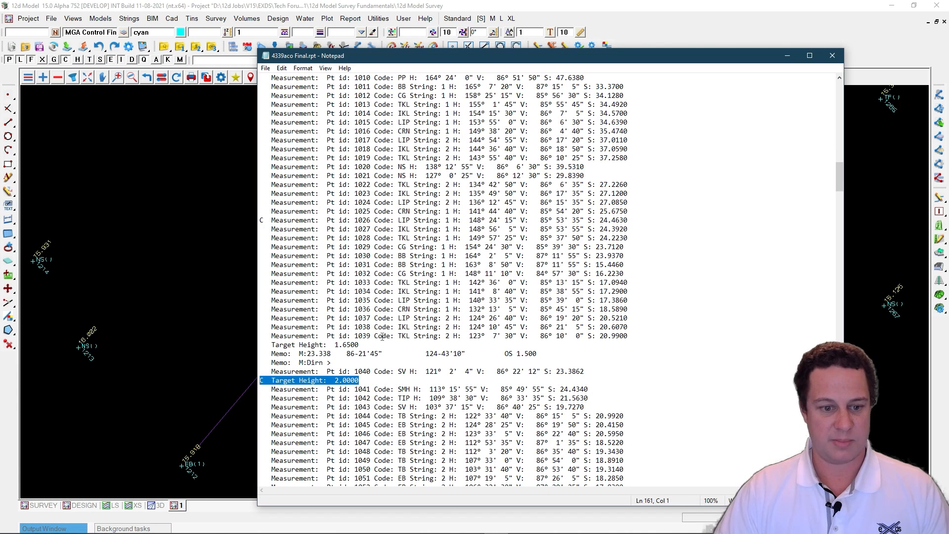
{"action": "scroll", "coordinate": [345, 229], "scroll_direction": "down", "scroll_amount": 13}
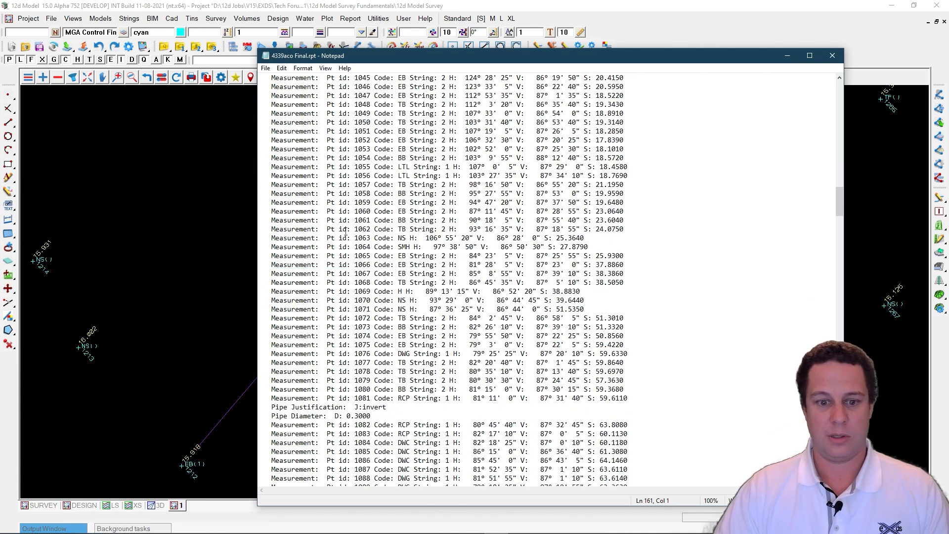
{"action": "scroll", "coordinate": [345, 230], "scroll_direction": "down", "scroll_amount": 3}
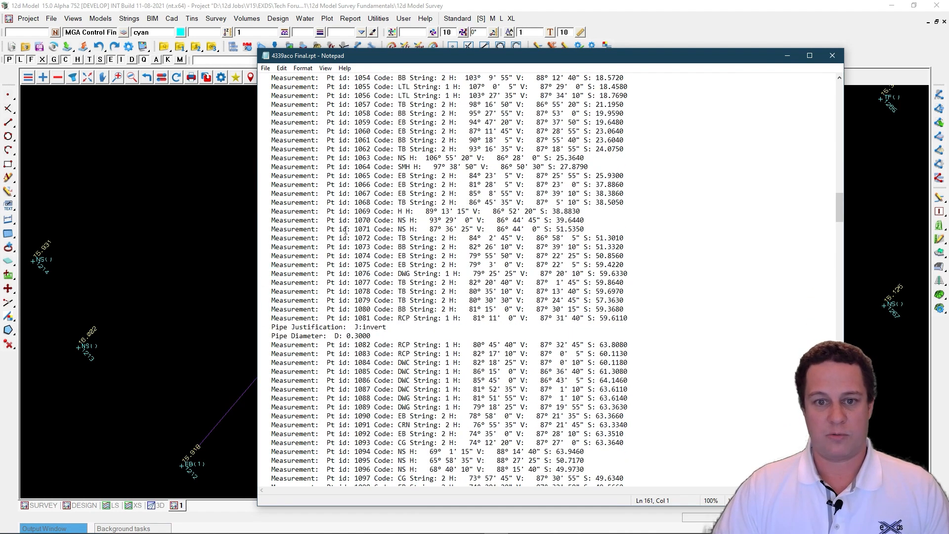
{"action": "scroll", "coordinate": [343, 219], "scroll_direction": "down", "scroll_amount": 9}
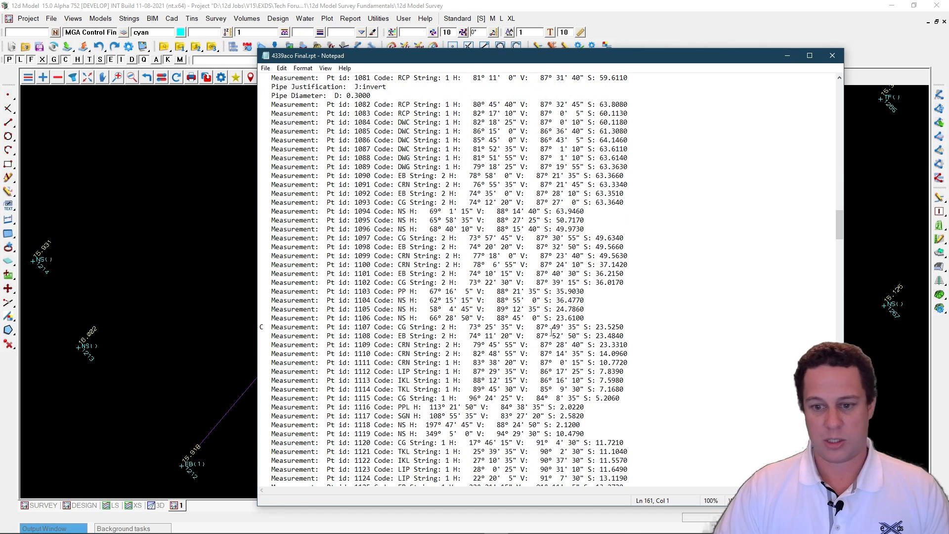
{"action": "left_click_drag", "start_coordinate": [630, 329], "coordinate": [260, 327]}
{"action": "scroll", "coordinate": [270, 318], "scroll_direction": "down", "scroll_amount": 20}
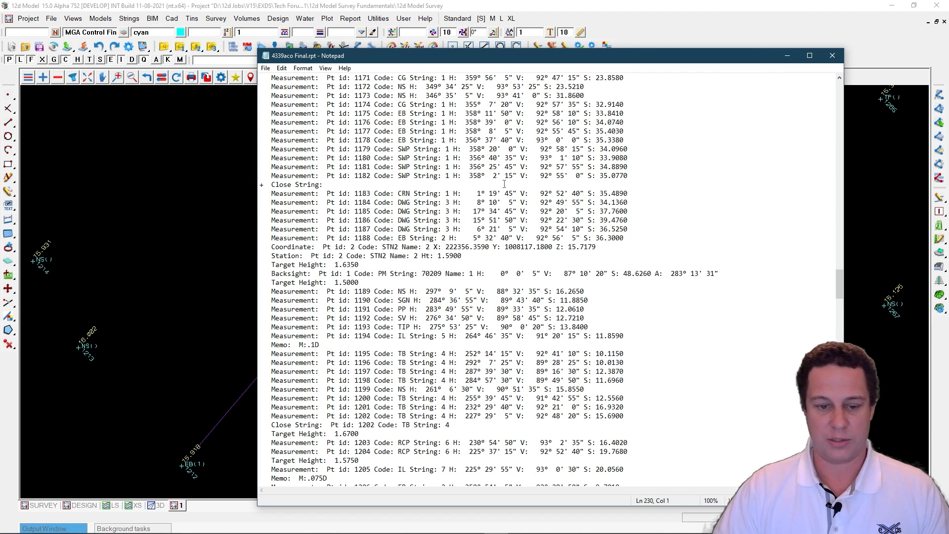
{"action": "scroll", "coordinate": [504, 185], "scroll_direction": "down", "scroll_amount": 5}
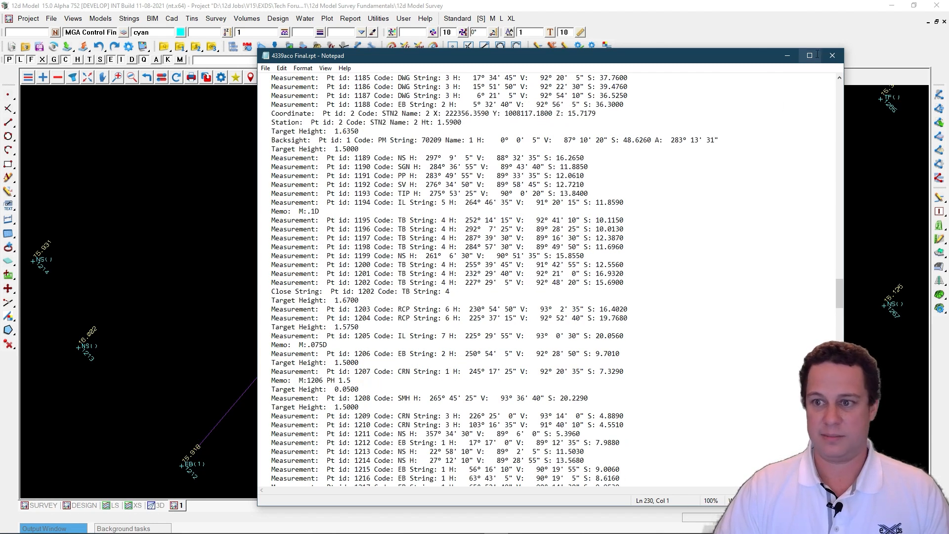
{"action": "left_click", "coordinate": [832, 55]}
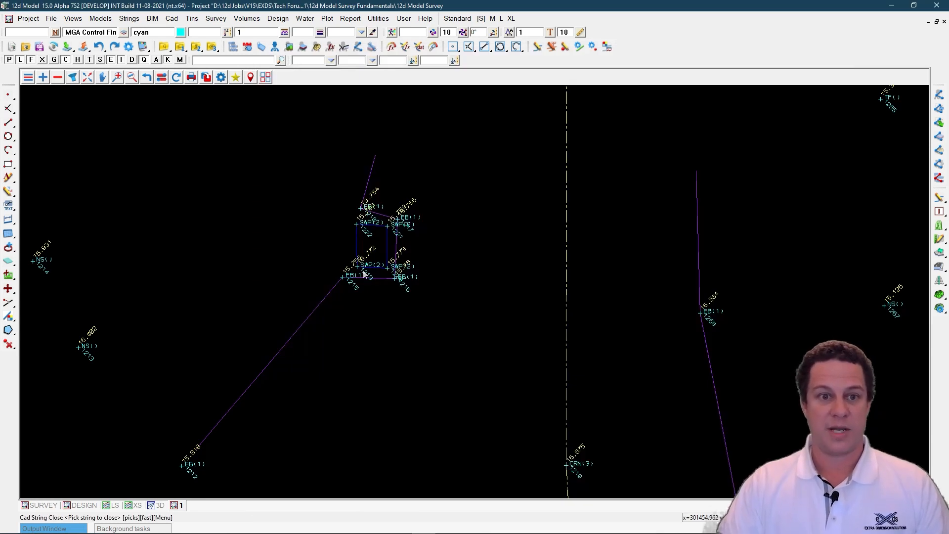